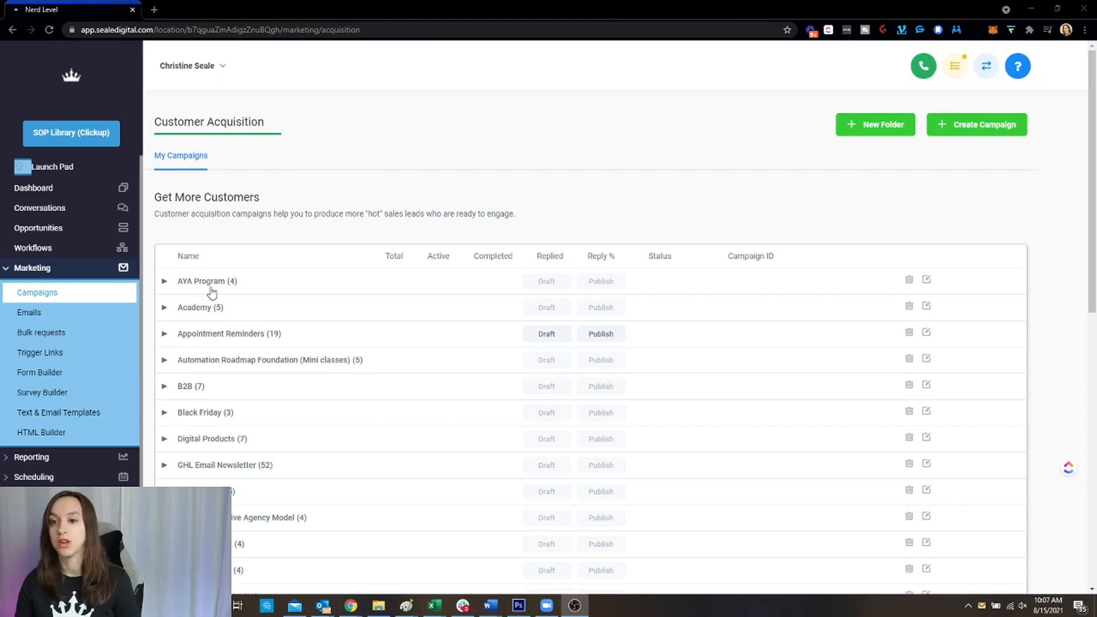
# Review the campaigns in the Appointment Reminders folder, then return to the Workflows list
pyautogui.click(232, 336)
pyautogui.scroll(-3, 427, 368)
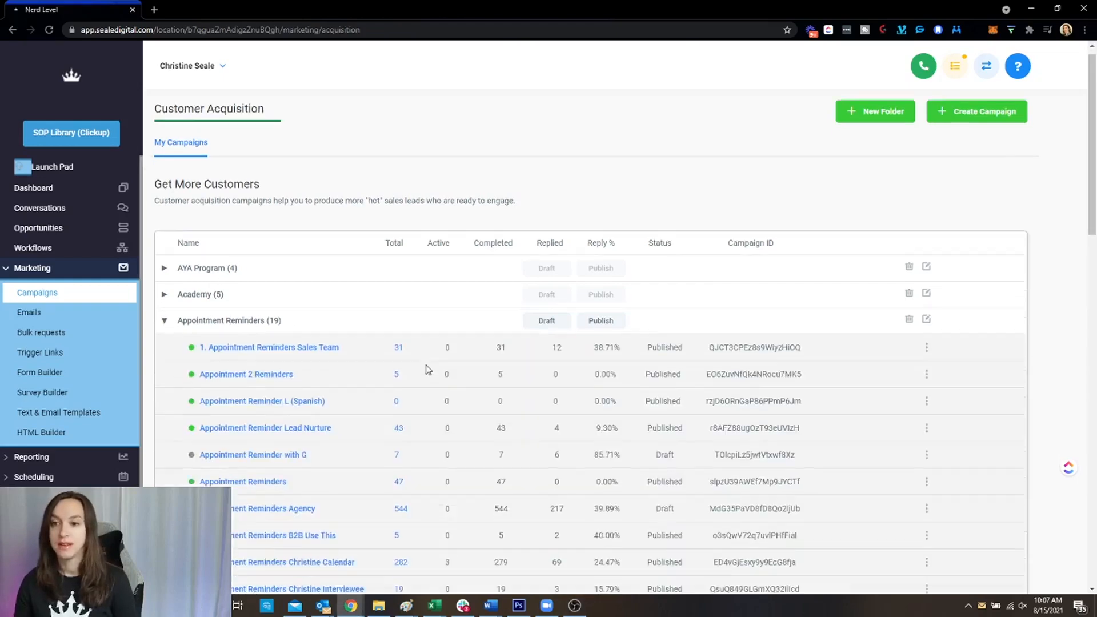
pyautogui.scroll(-3, 428, 370)
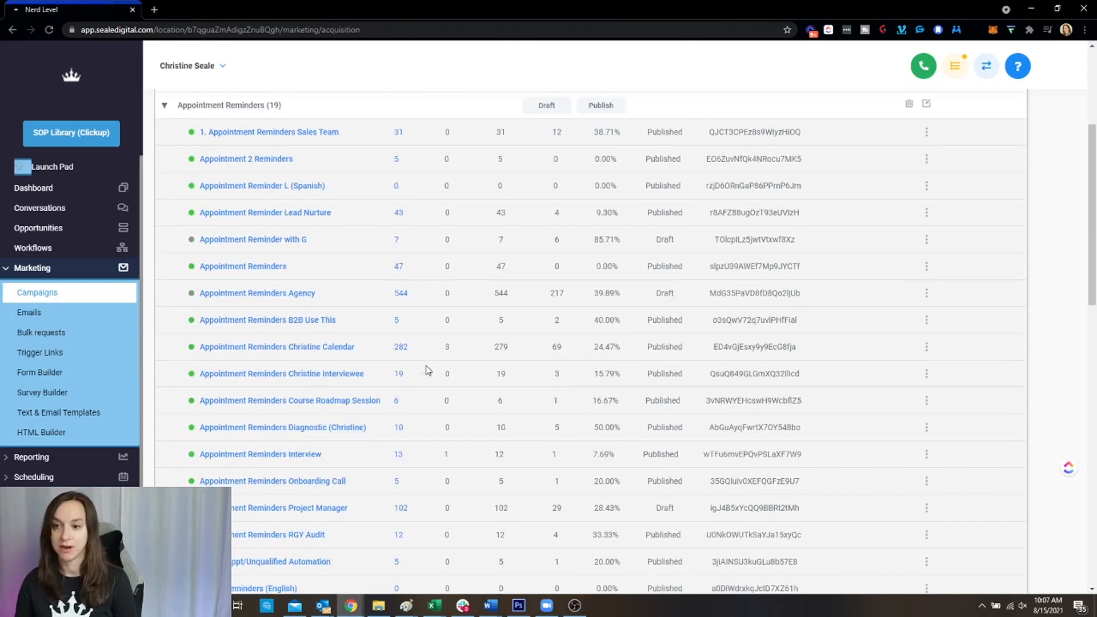
pyautogui.scroll(2, 427, 370)
pyautogui.scroll(1, 428, 371)
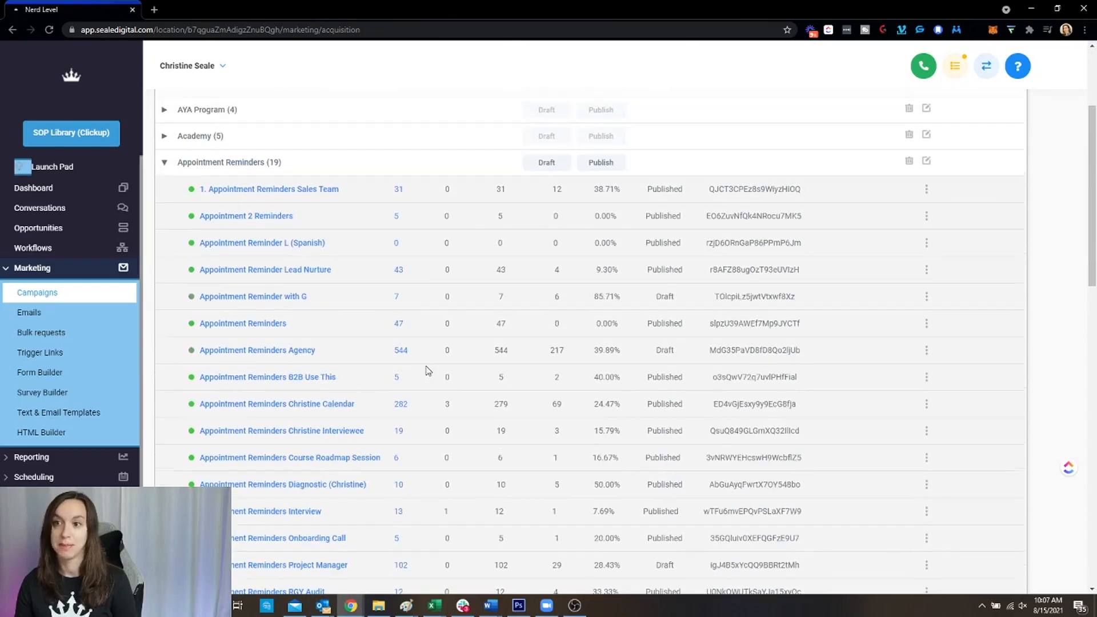
pyautogui.scroll(1, 427, 370)
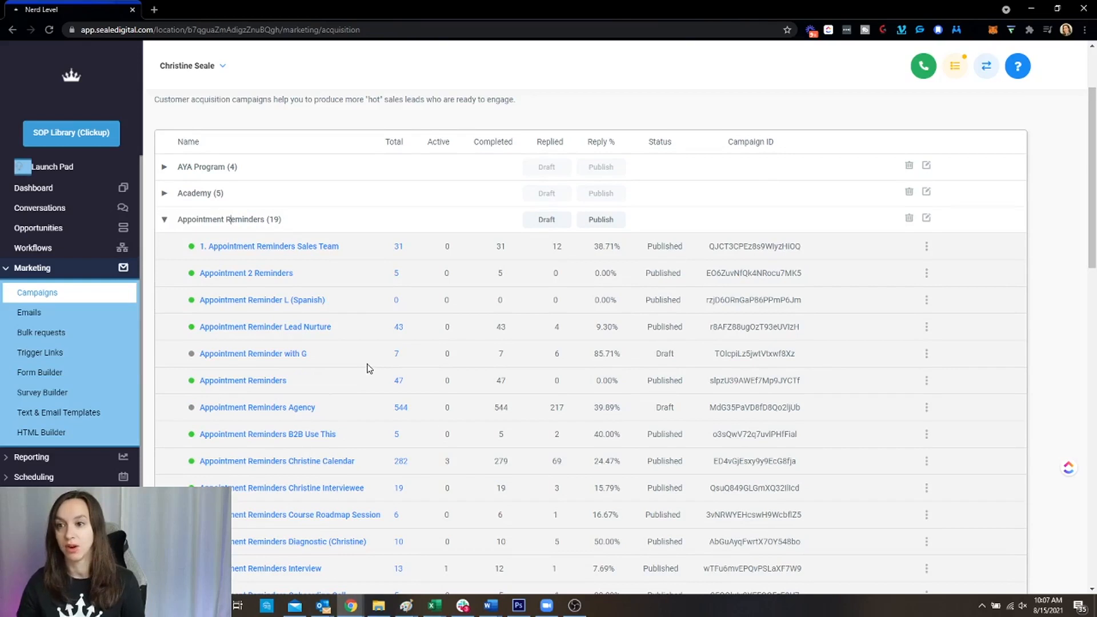
pyautogui.click(71, 247)
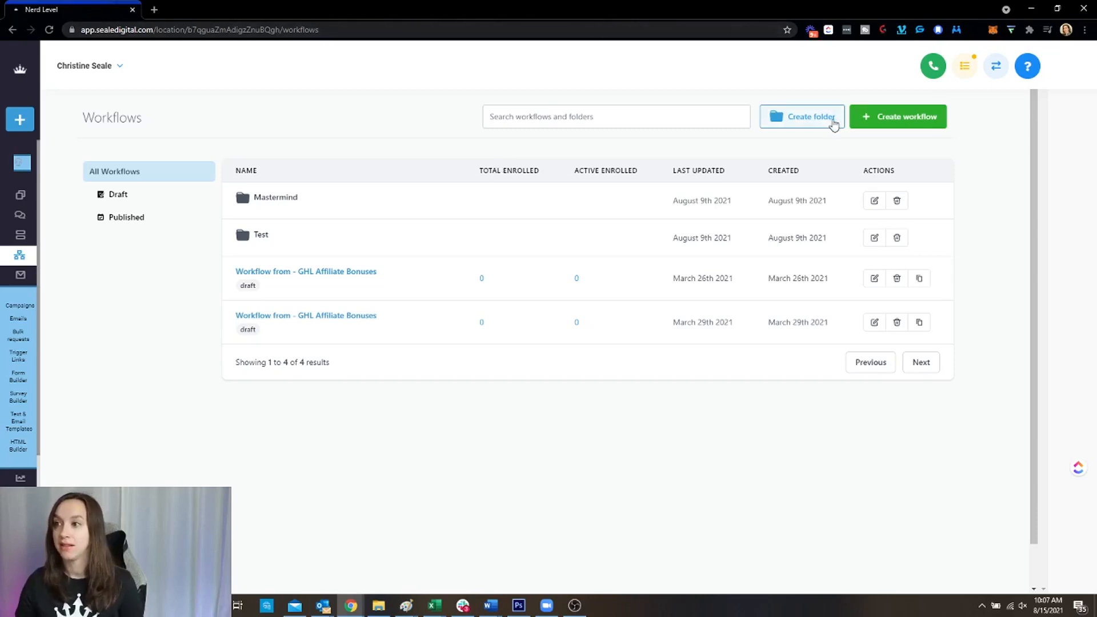
# Create an 'Appointment Reminders' workflow folder and start a new workflow inside it
pyautogui.click(798, 123)
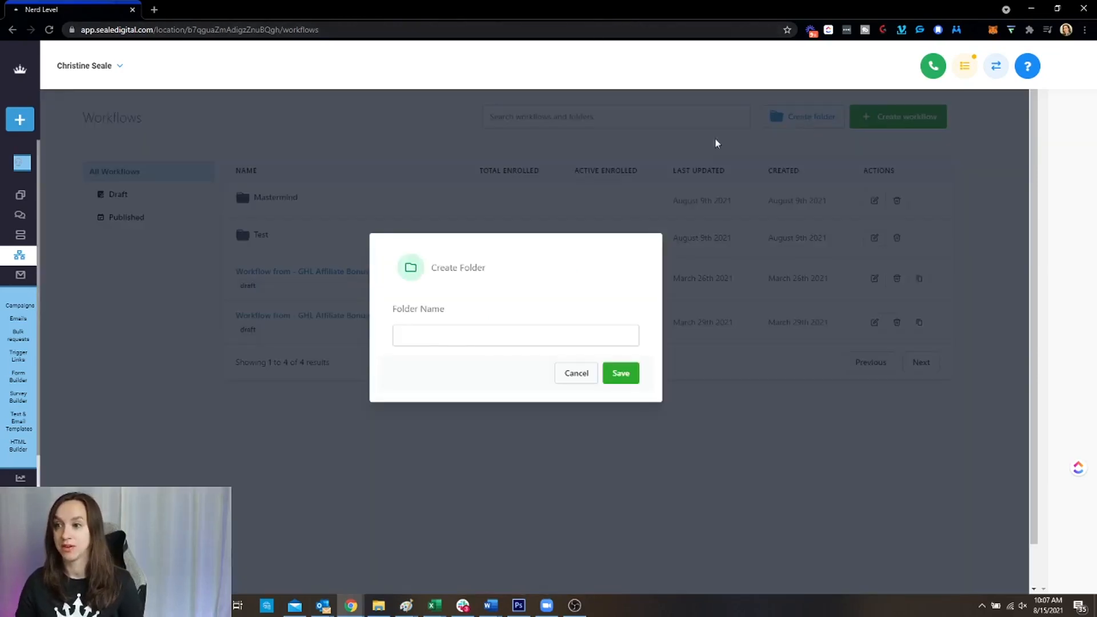
pyautogui.click(500, 344)
pyautogui.write('App')
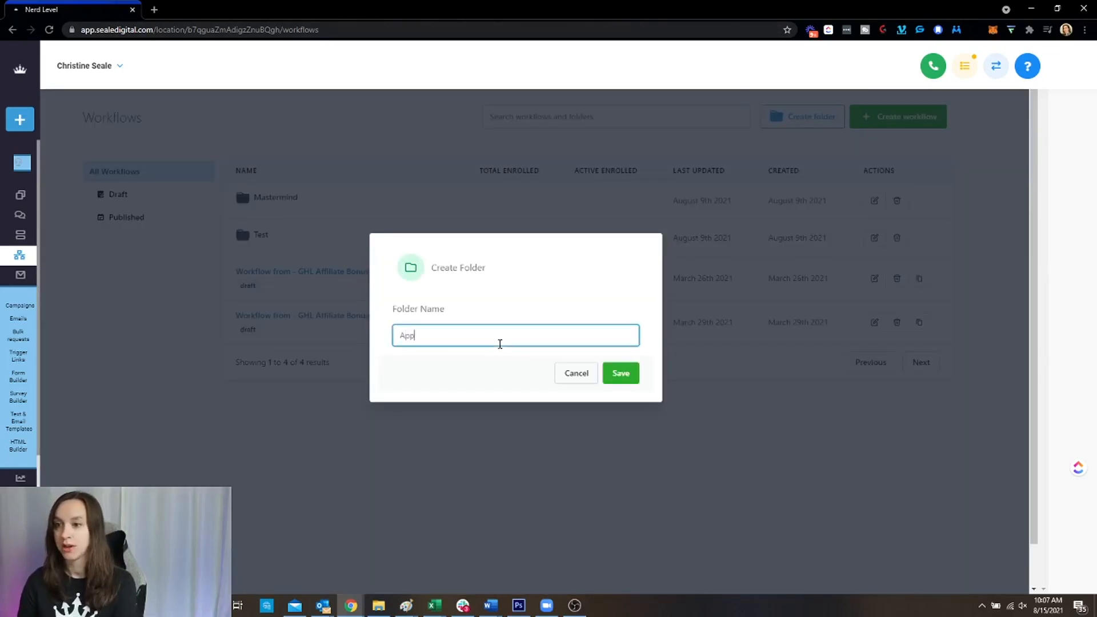
pyautogui.write('ointment Reminders')
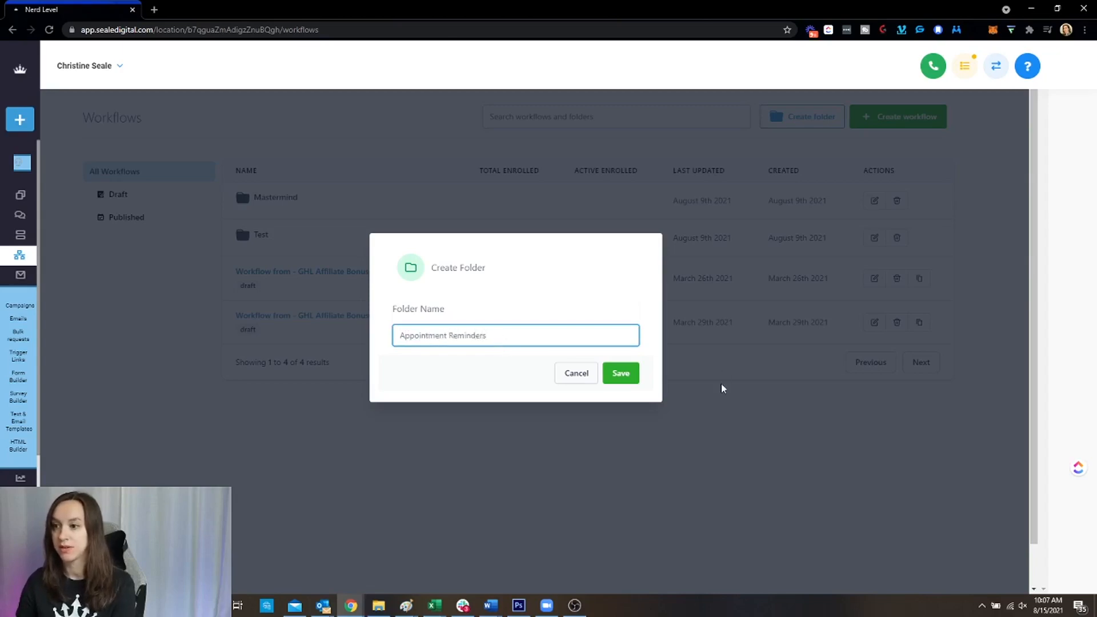
pyautogui.click(621, 373)
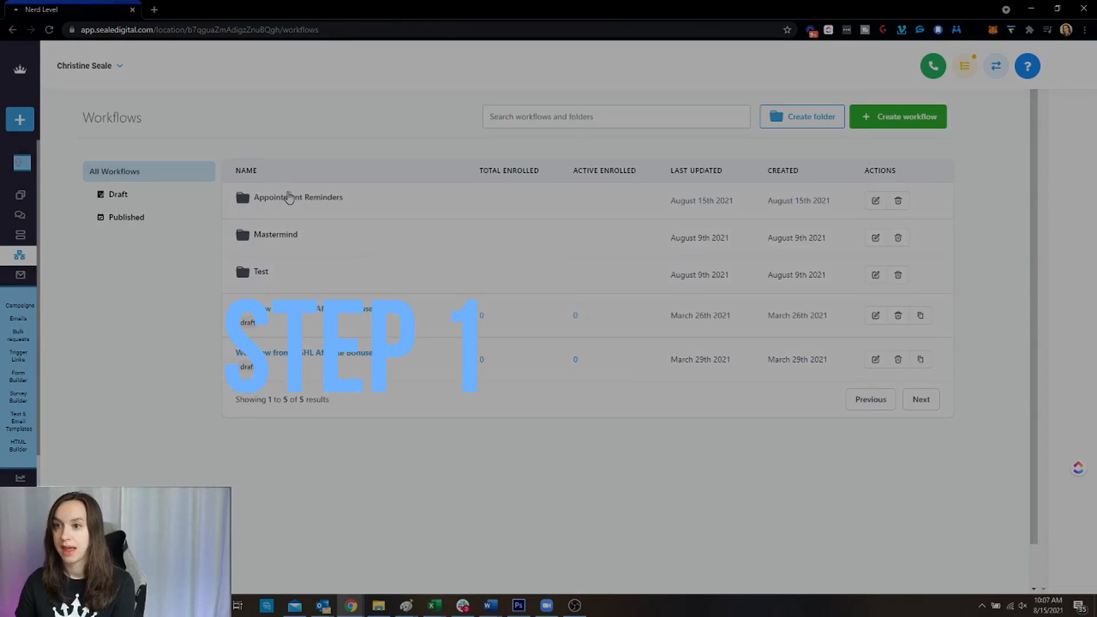
pyautogui.click(290, 196)
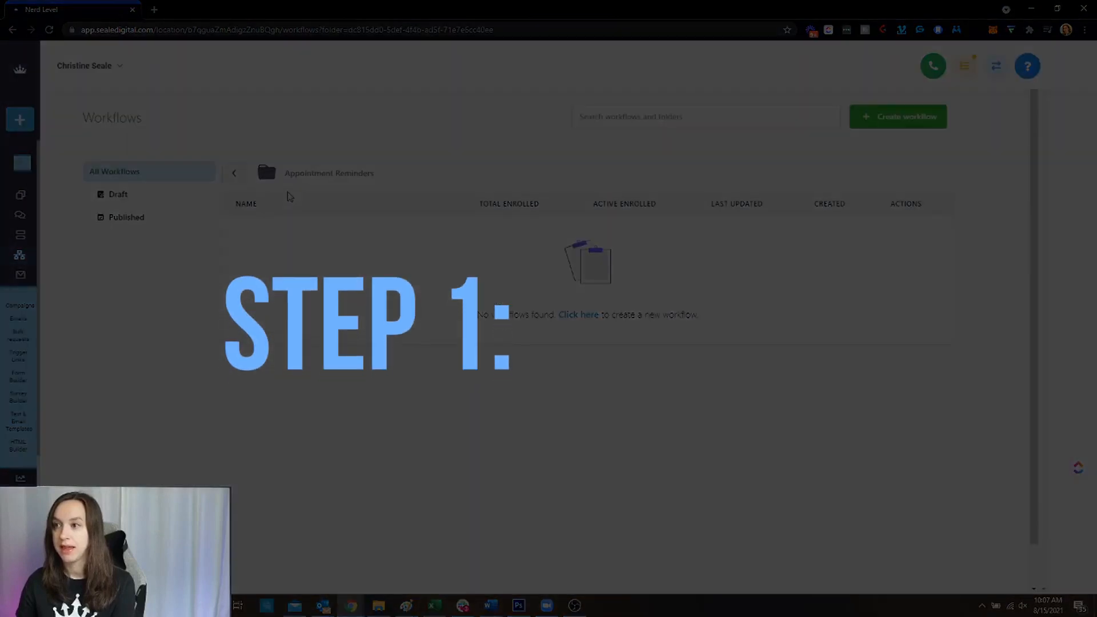
pyautogui.click(906, 121)
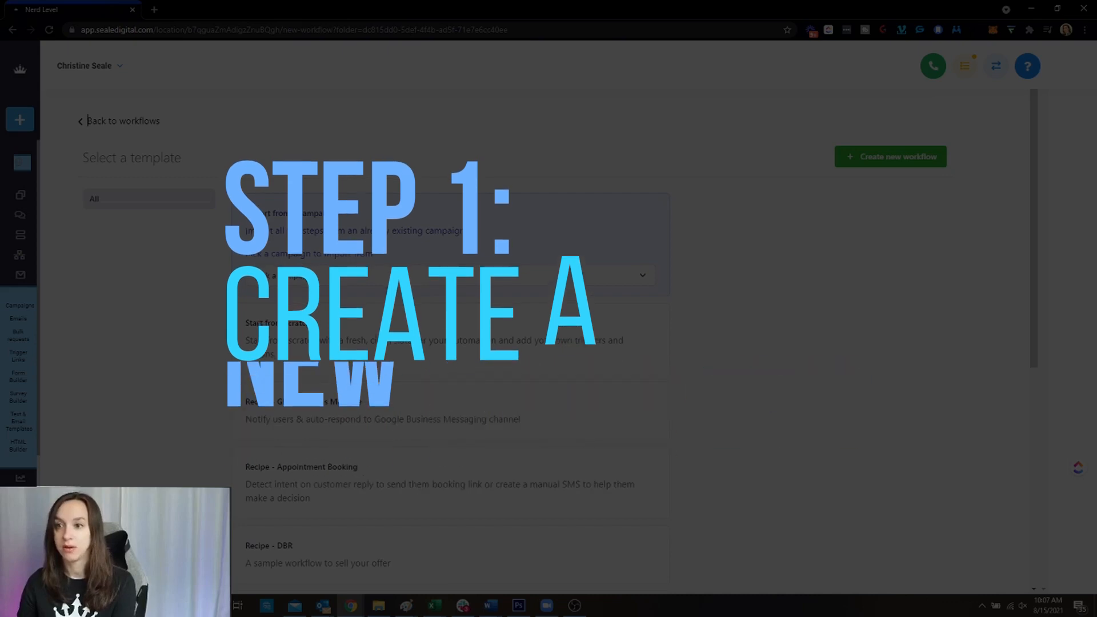
# Pick the Appointment Reminders calendar campaign from the import list
pyautogui.click(392, 285)
pyautogui.scroll(-5, 494, 394)
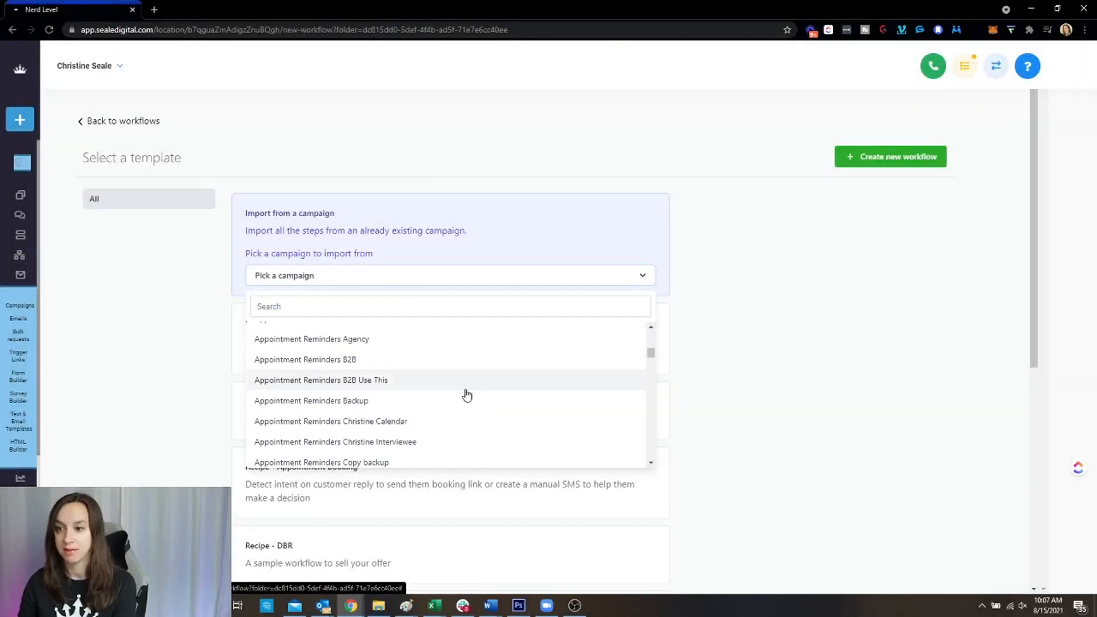
pyautogui.scroll(-1, 465, 392)
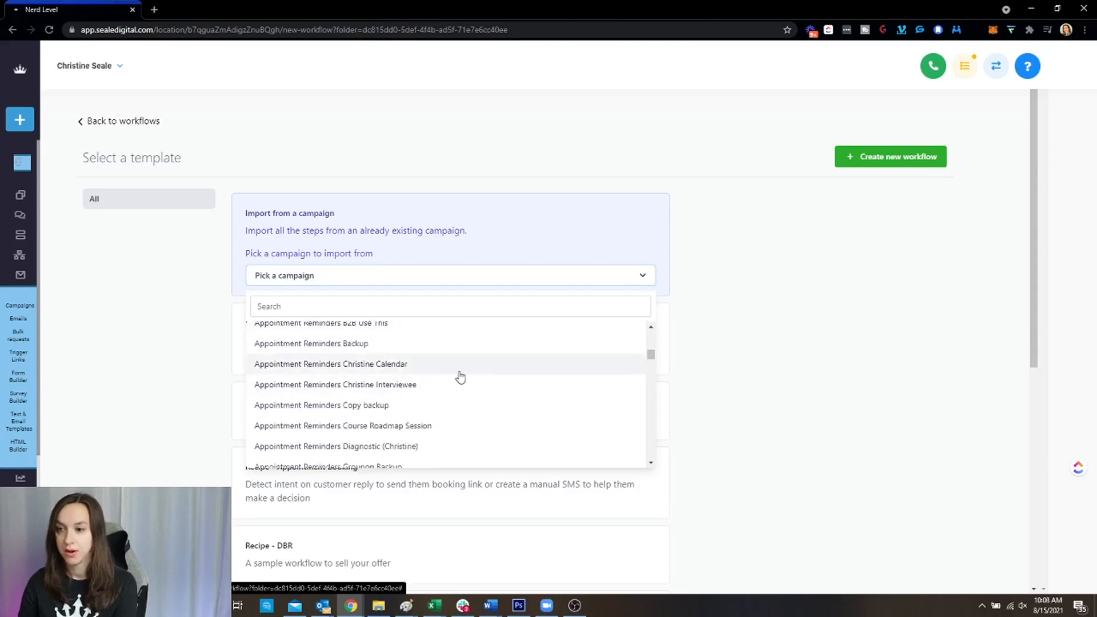
pyautogui.scroll(-2, 461, 377)
pyautogui.scroll(-1, 461, 377)
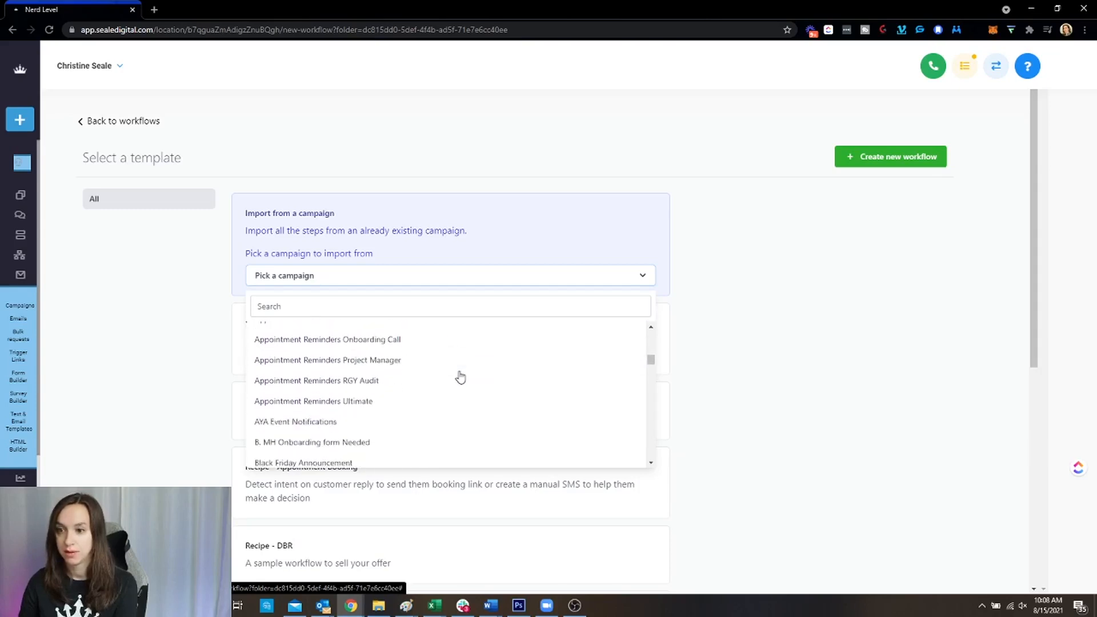
pyautogui.scroll(1, 460, 377)
pyautogui.scroll(2, 460, 377)
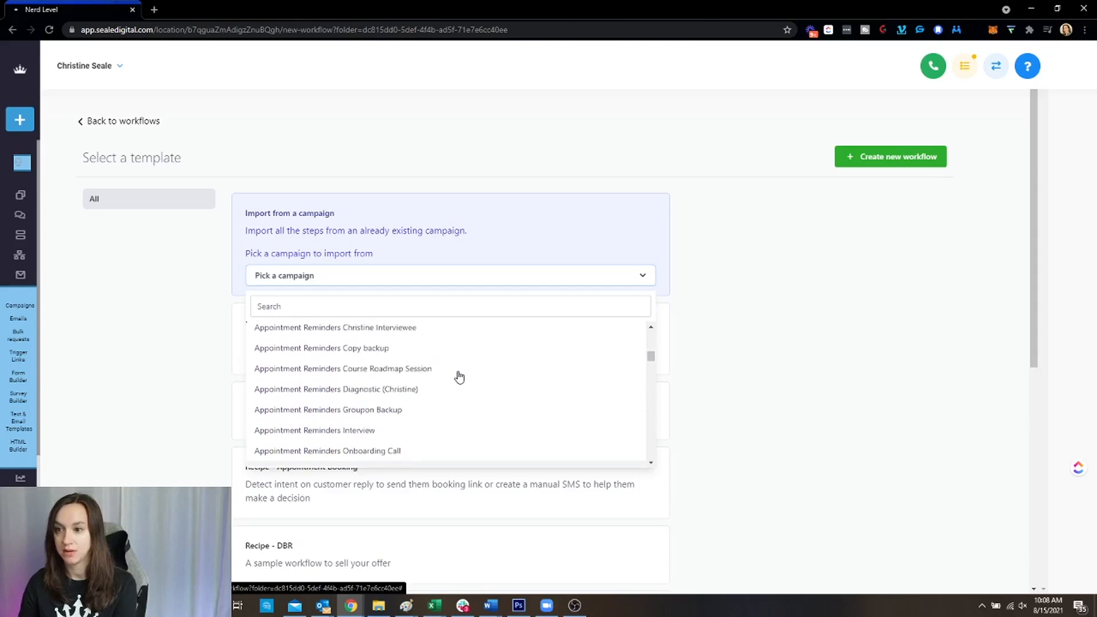
pyautogui.click(435, 373)
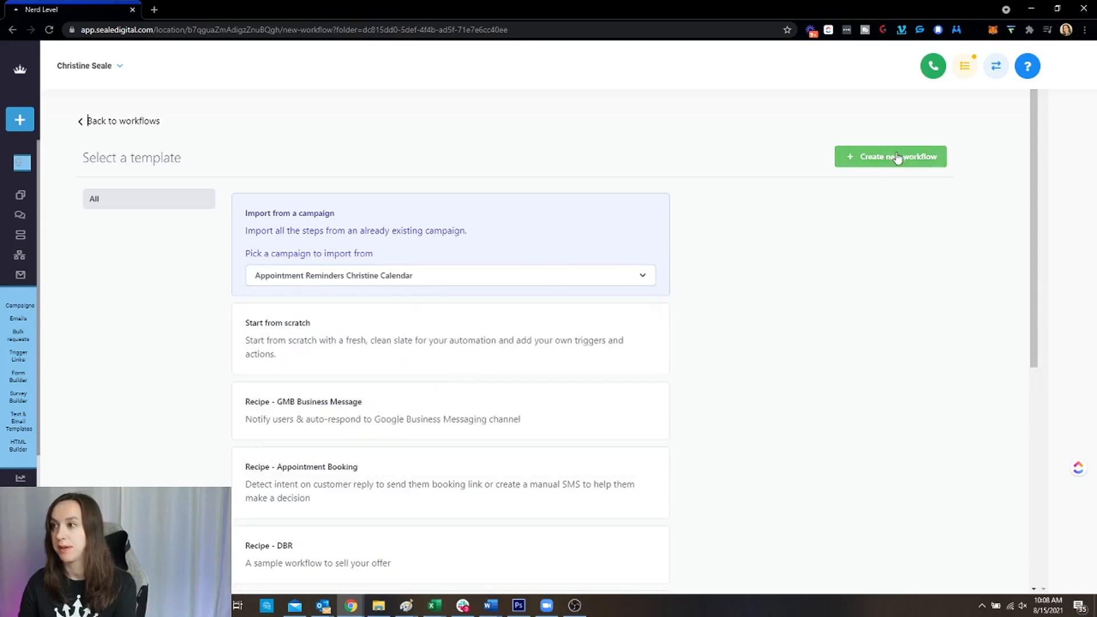
# Create a new workflow from the selected campaign
pyautogui.scroll(-1, 847, 228)
pyautogui.scroll(1, 848, 228)
pyautogui.scroll(-3, 848, 228)
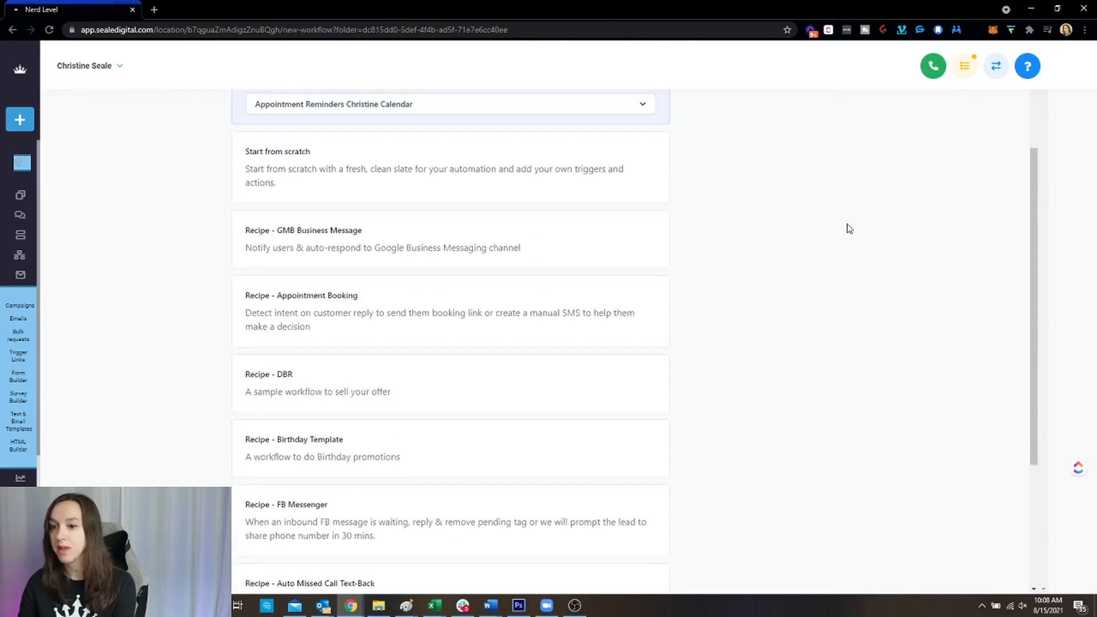
pyautogui.scroll(-4, 624, 387)
pyautogui.scroll(7, 729, 440)
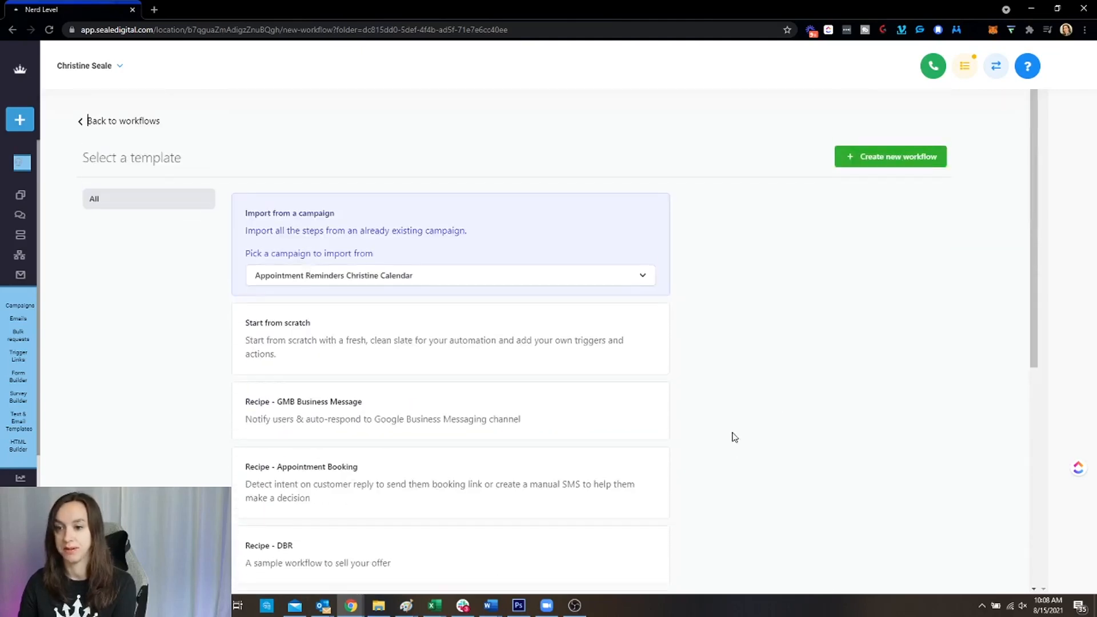
pyautogui.click(911, 167)
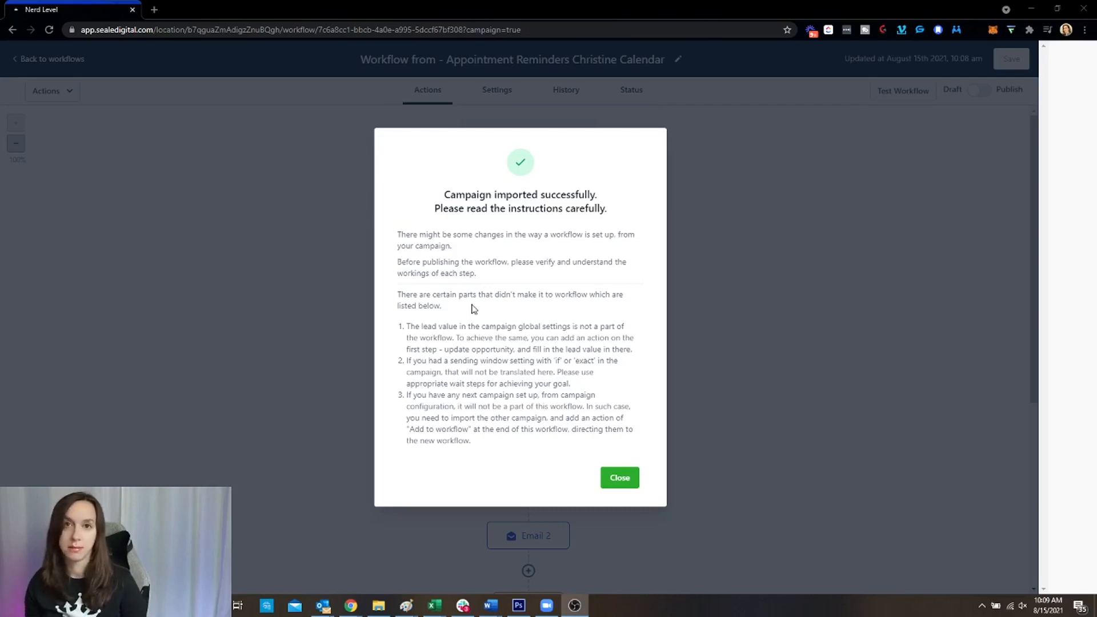
# Dismiss the import notice and look over the imported email, SMS and wait steps
pyautogui.click(622, 478)
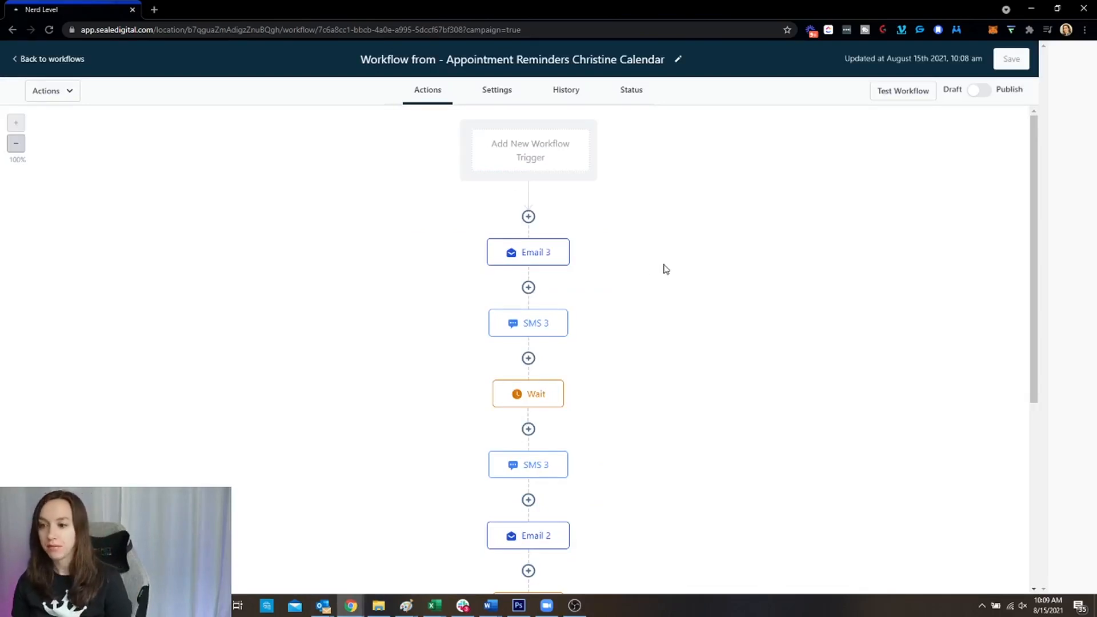
pyautogui.scroll(-5, 666, 269)
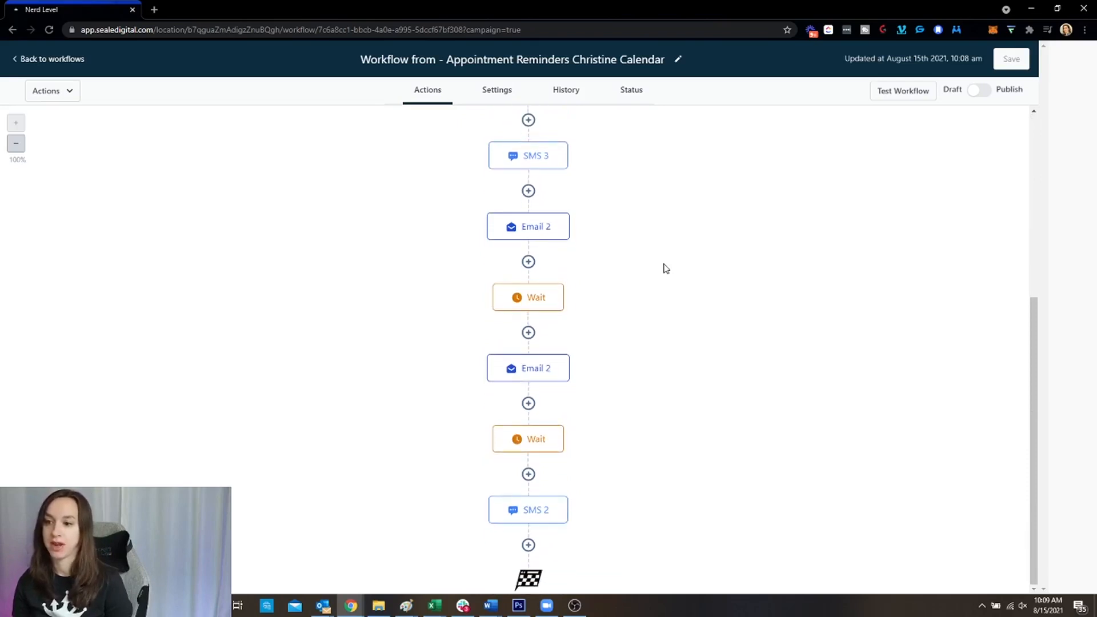
pyautogui.scroll(5, 665, 269)
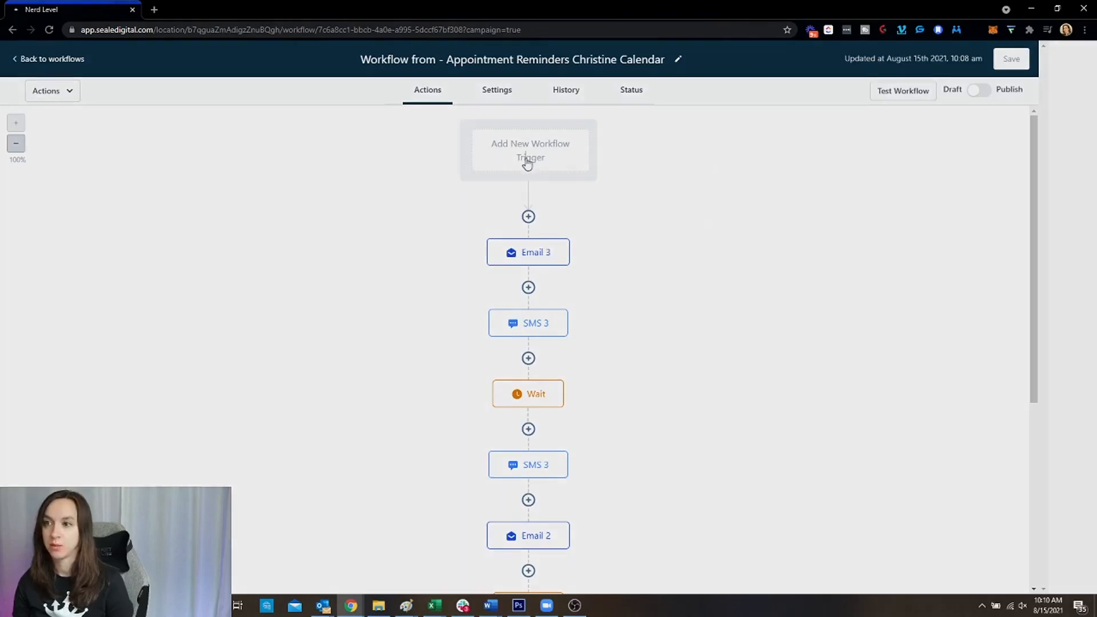
# Add an Appointment trigger filtered to the collab calendar and save it
pyautogui.click(527, 163)
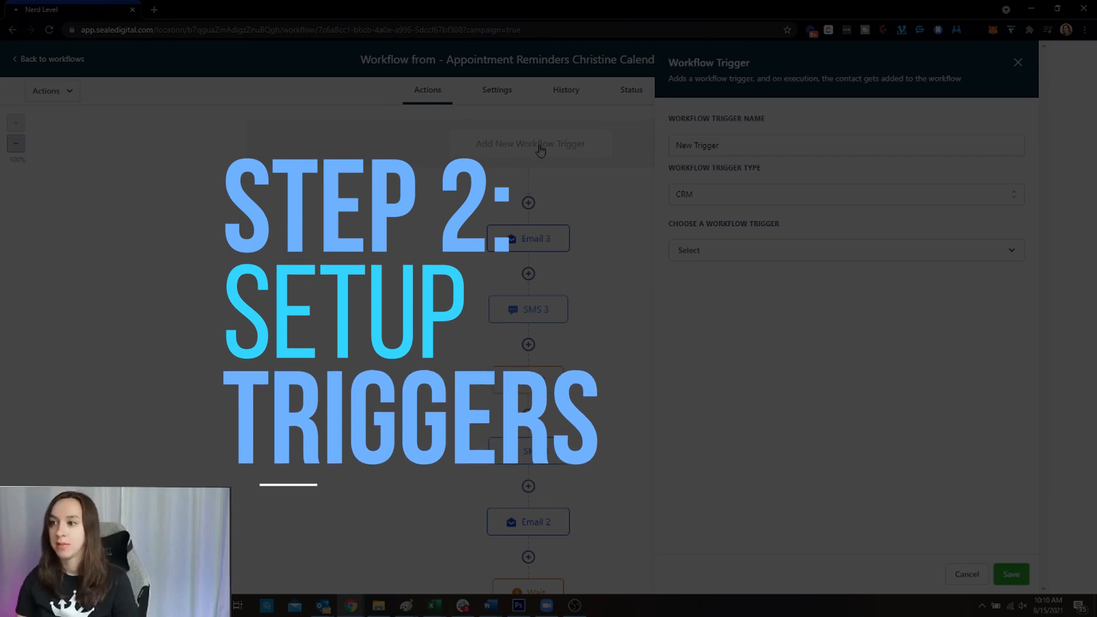
pyautogui.click(787, 255)
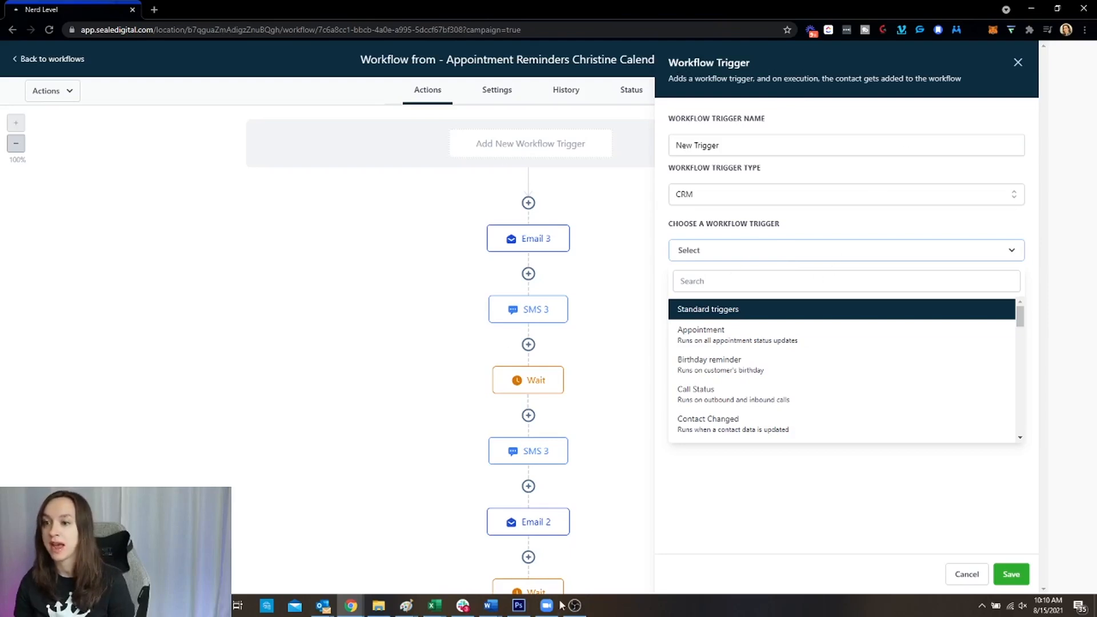
pyautogui.click(873, 337)
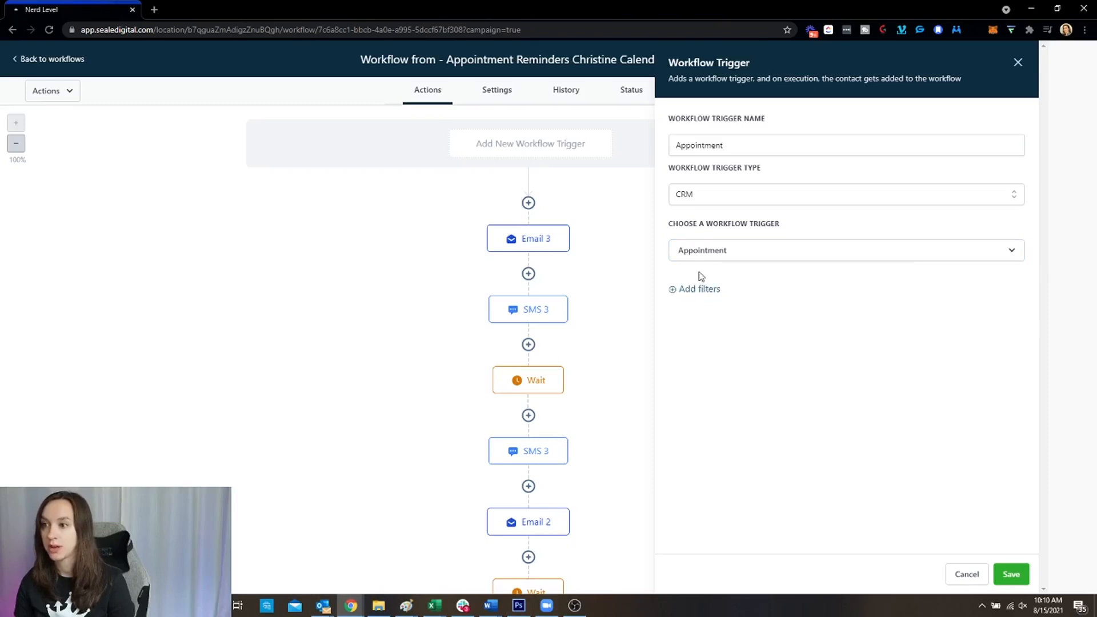
pyautogui.click(731, 252)
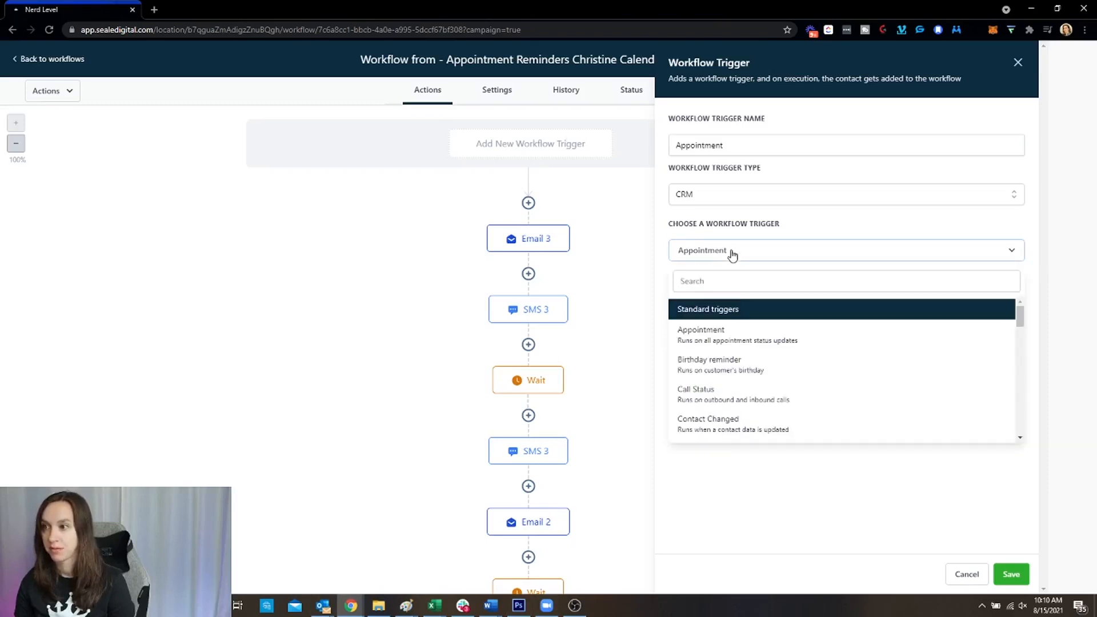
pyautogui.click(732, 254)
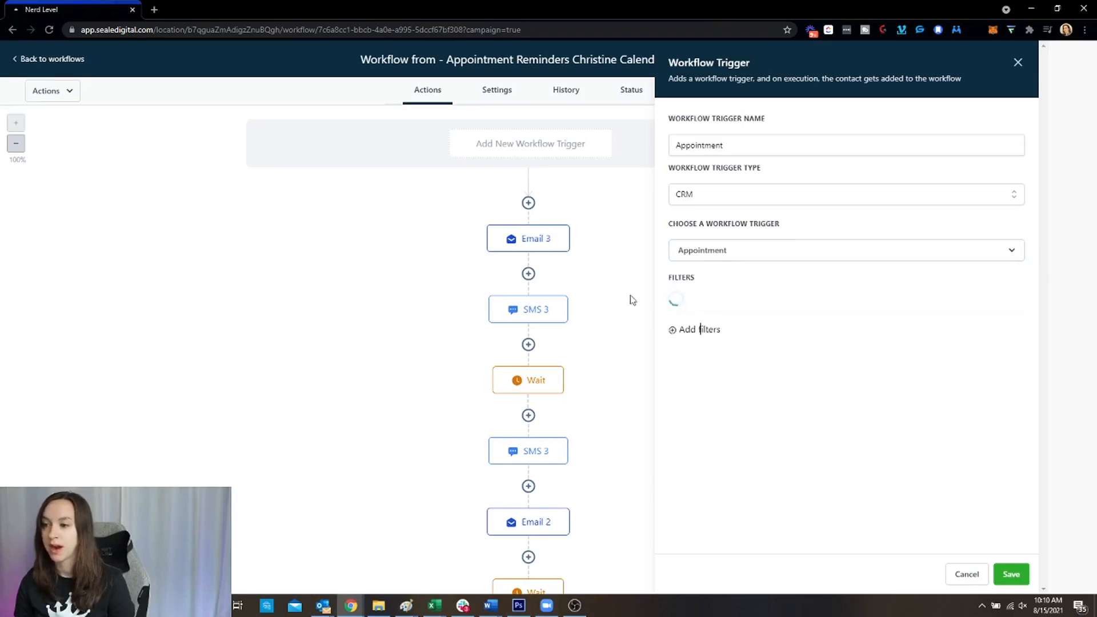
pyautogui.click(745, 303)
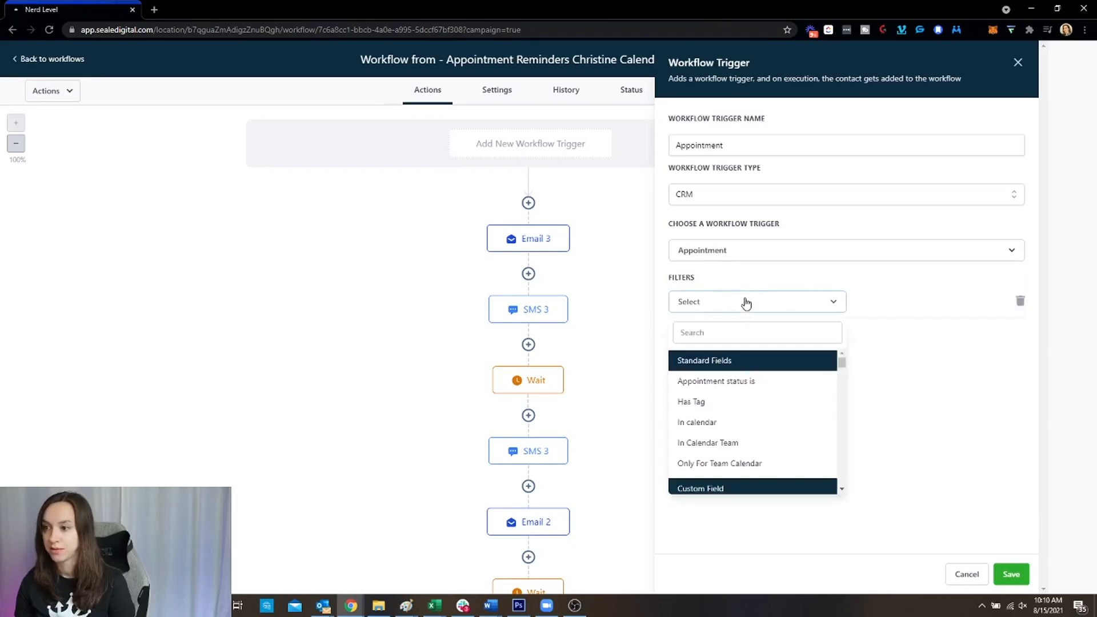
pyautogui.click(733, 423)
pyautogui.click(950, 300)
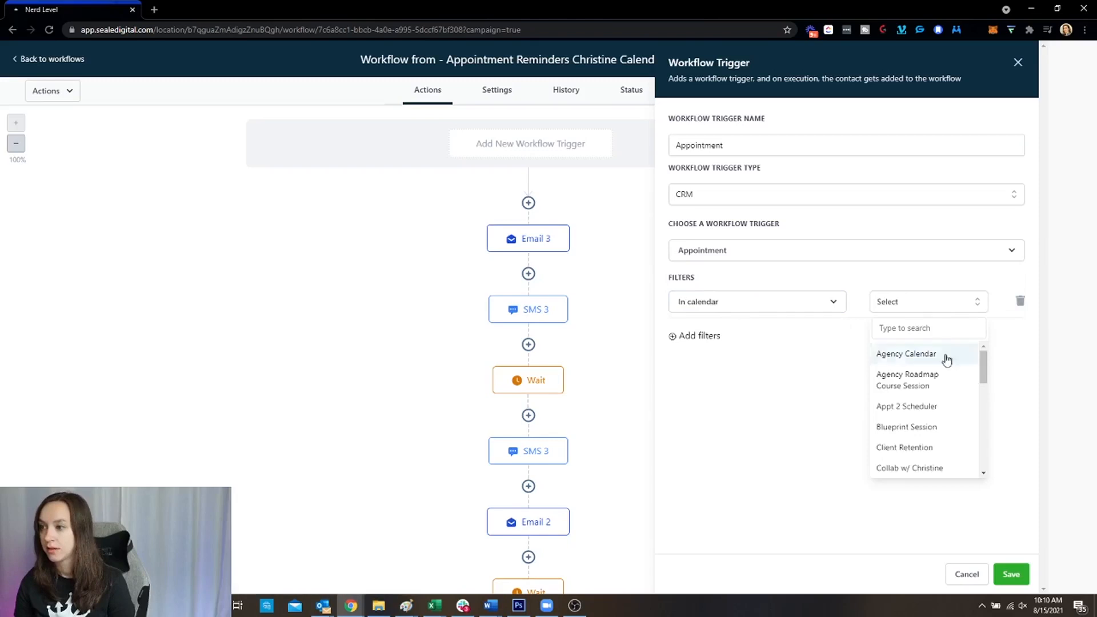
pyautogui.scroll(-2, 940, 432)
pyautogui.click(929, 410)
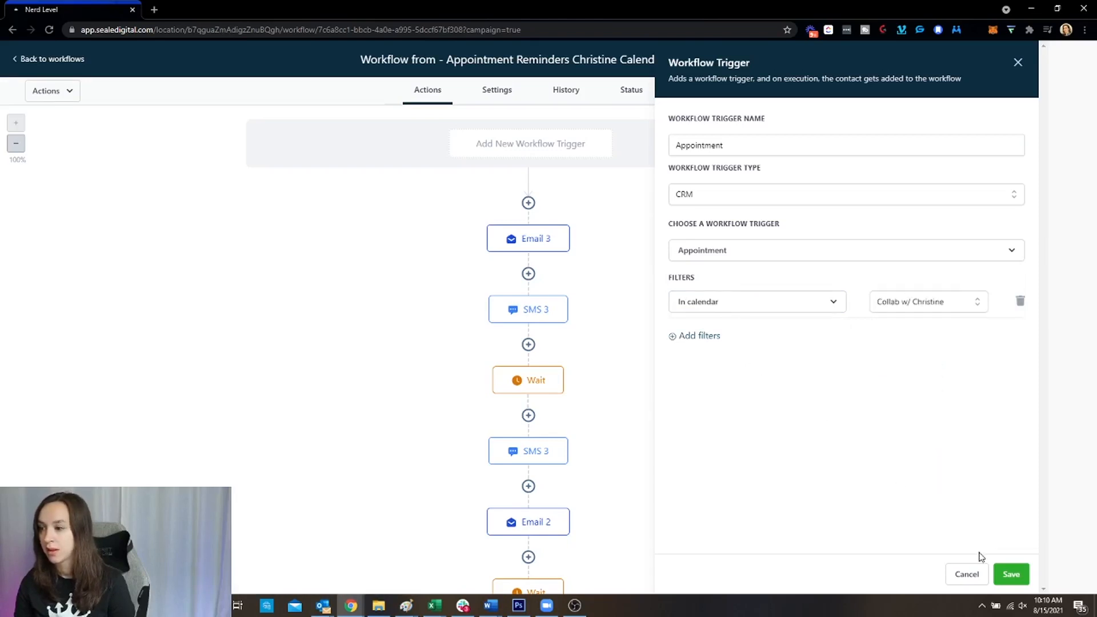
pyautogui.click(1021, 577)
# Name the trigger Appointment Collab Calendar and save it
pyautogui.click(826, 149)
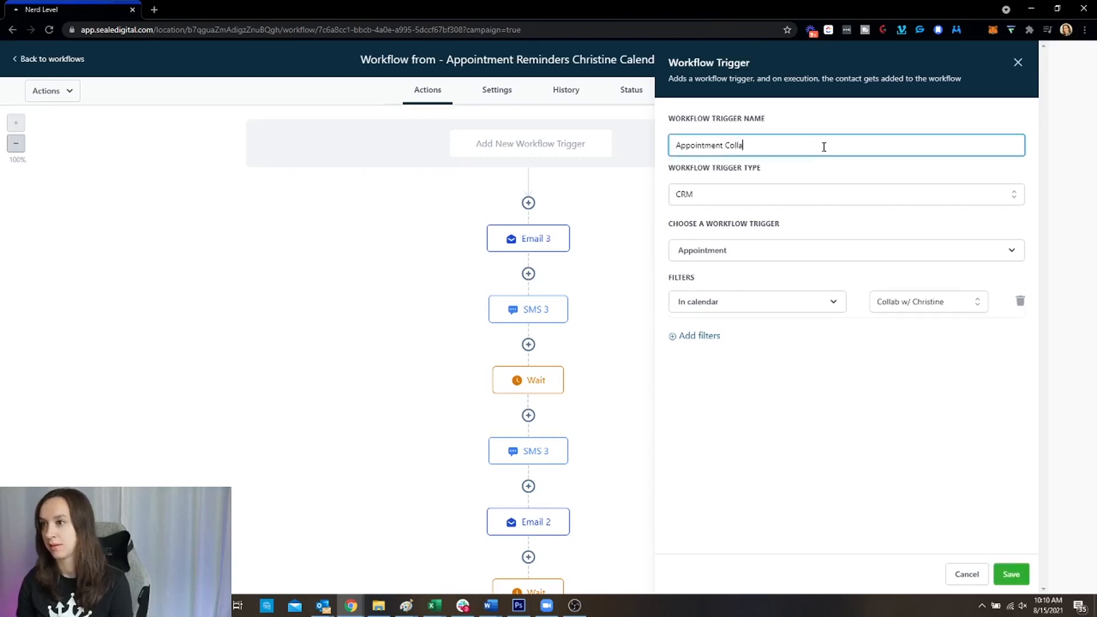
pyautogui.write('alendar')
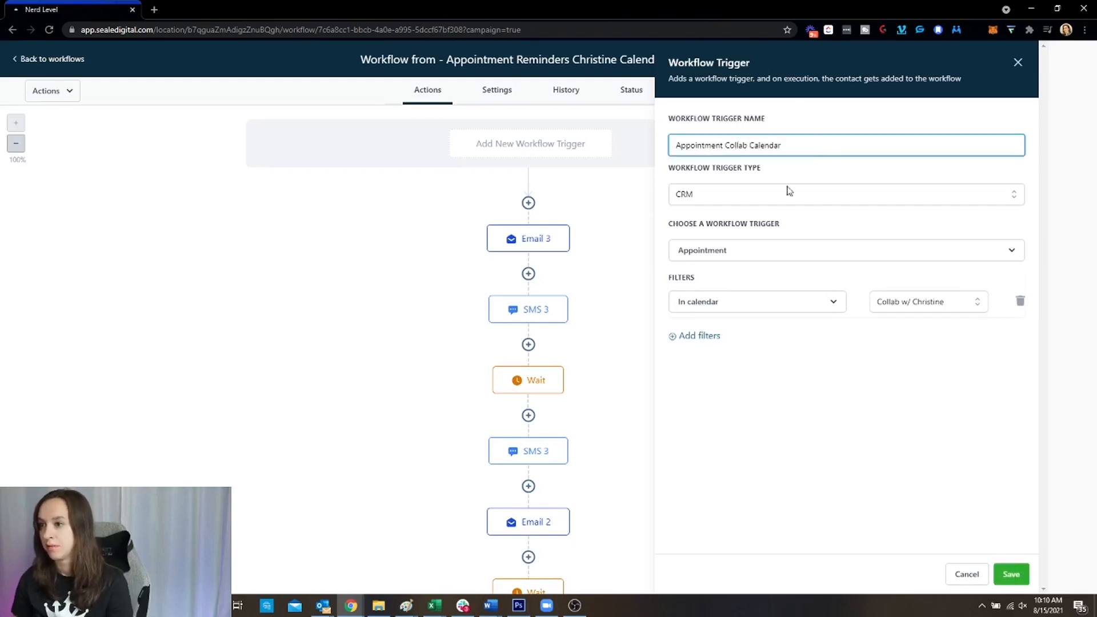
pyautogui.write(' (Christ')
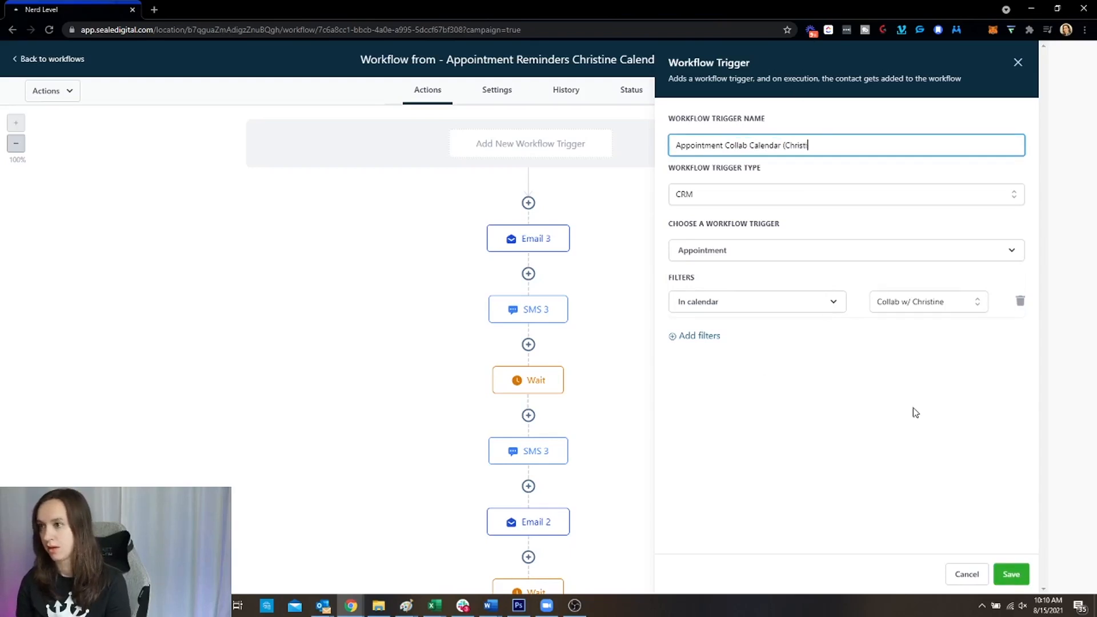
pyautogui.write('ine)')
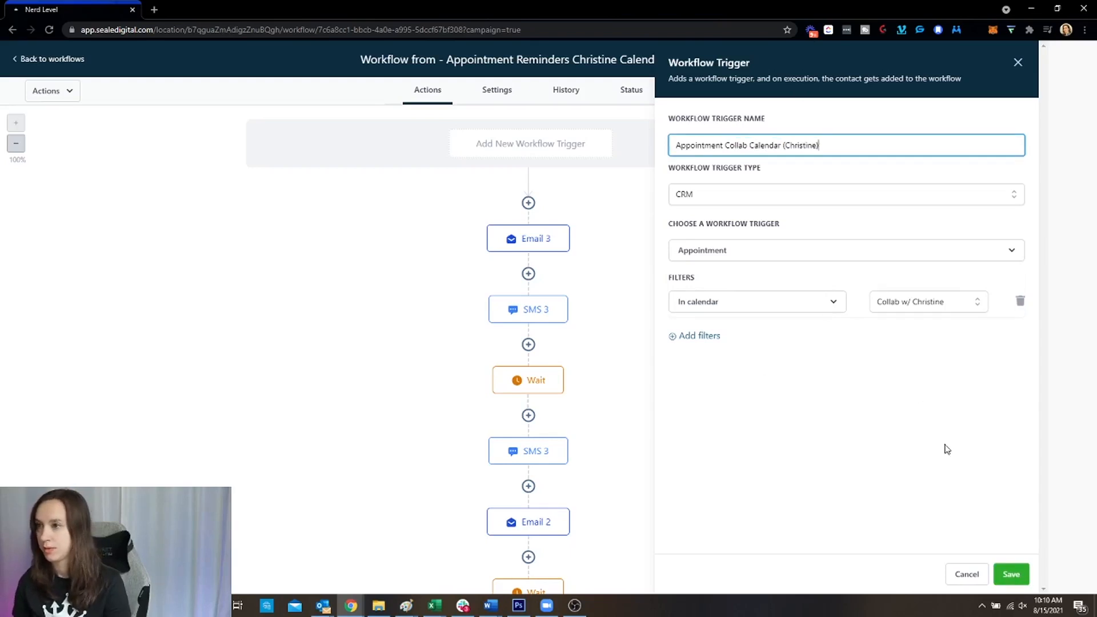
pyautogui.click(1011, 575)
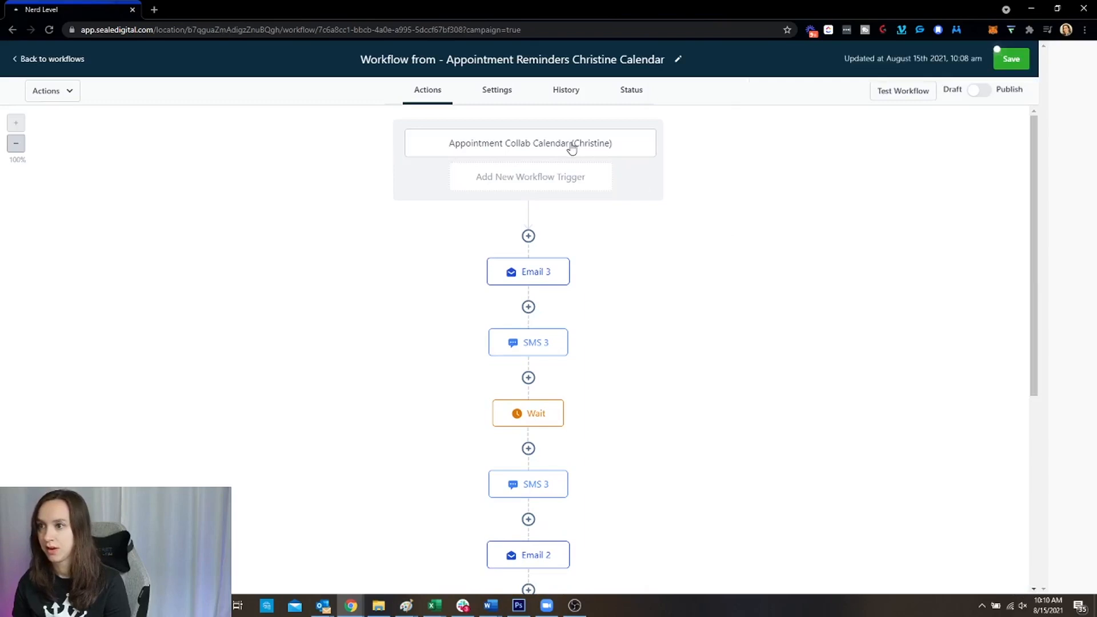
# Add another Appointment trigger with an In calendar filter for 'Help! I need advice or a fix!'
pyautogui.click(508, 178)
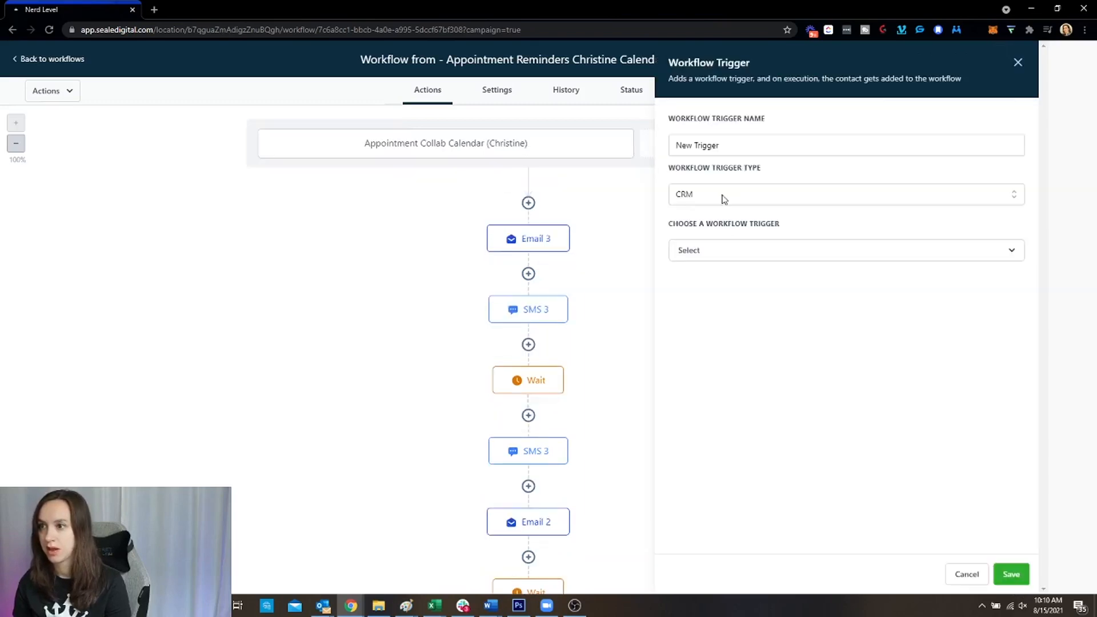
pyautogui.click(729, 254)
pyautogui.click(761, 332)
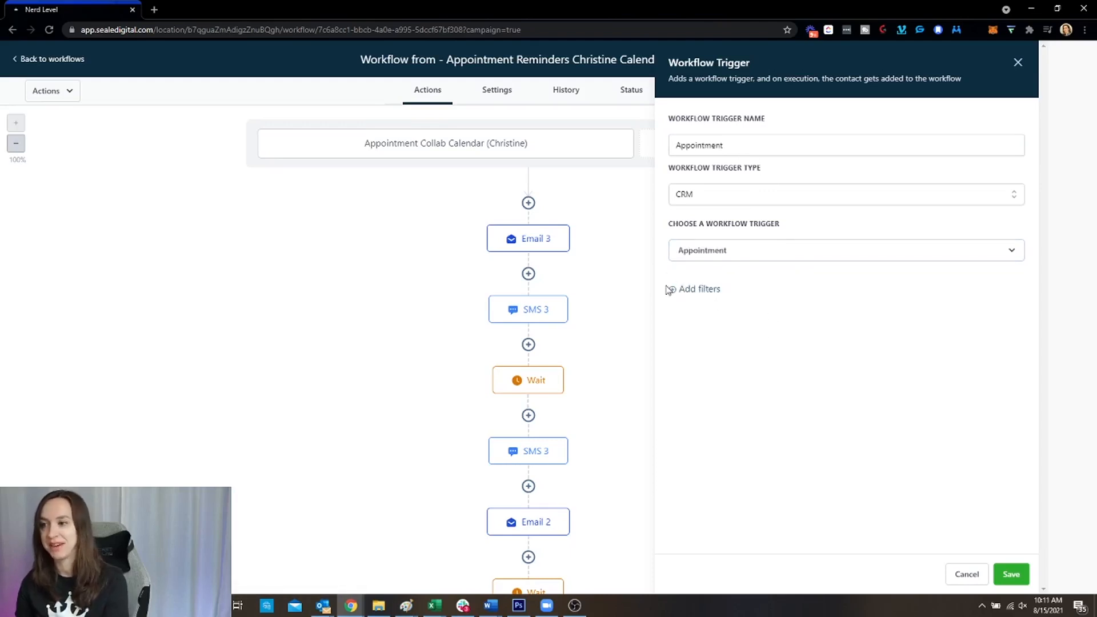
pyautogui.click(685, 290)
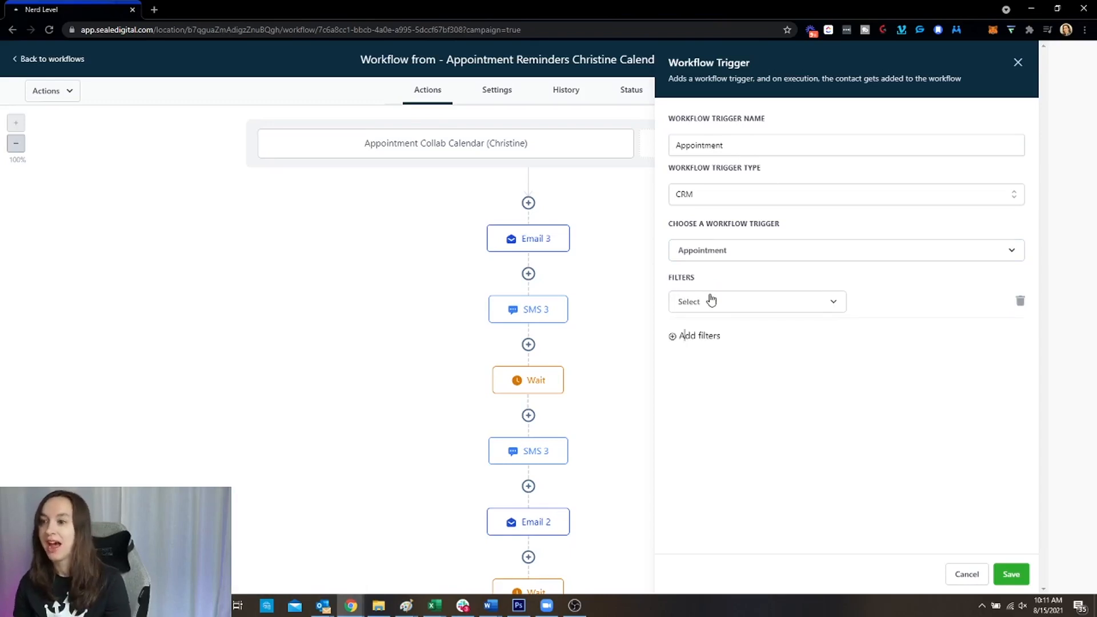
pyautogui.click(711, 300)
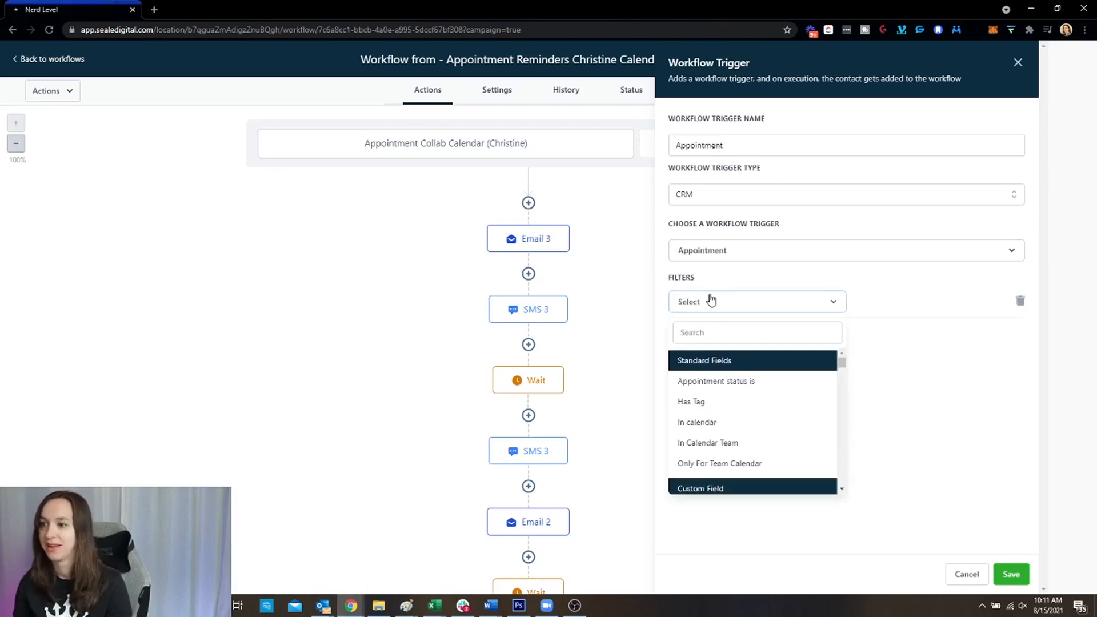
pyautogui.click(735, 422)
pyautogui.click(928, 303)
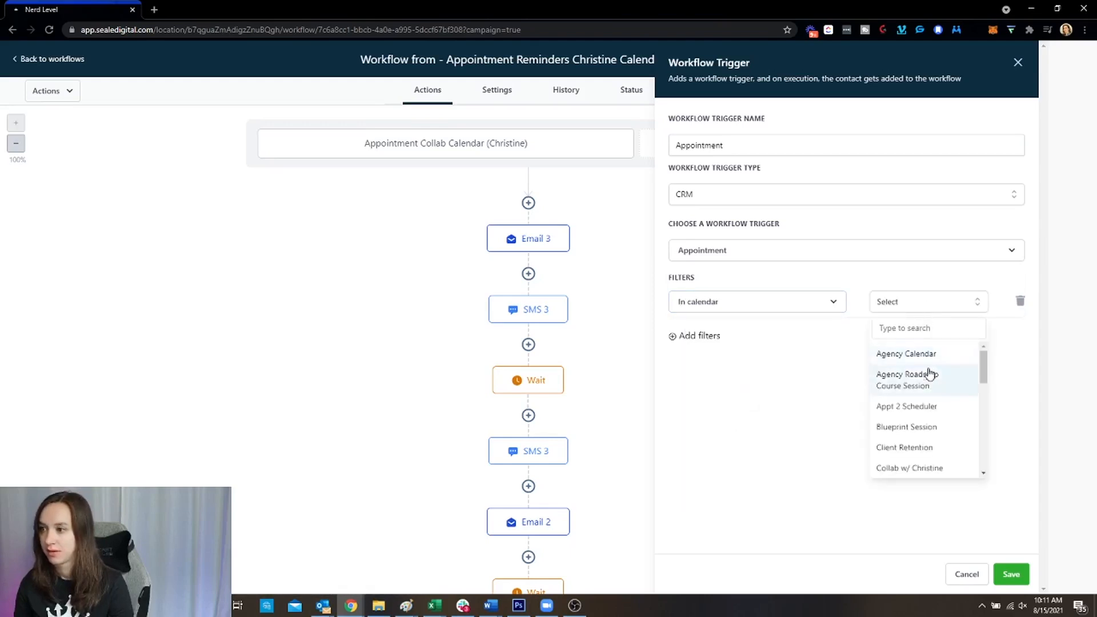
pyautogui.scroll(-5, 936, 416)
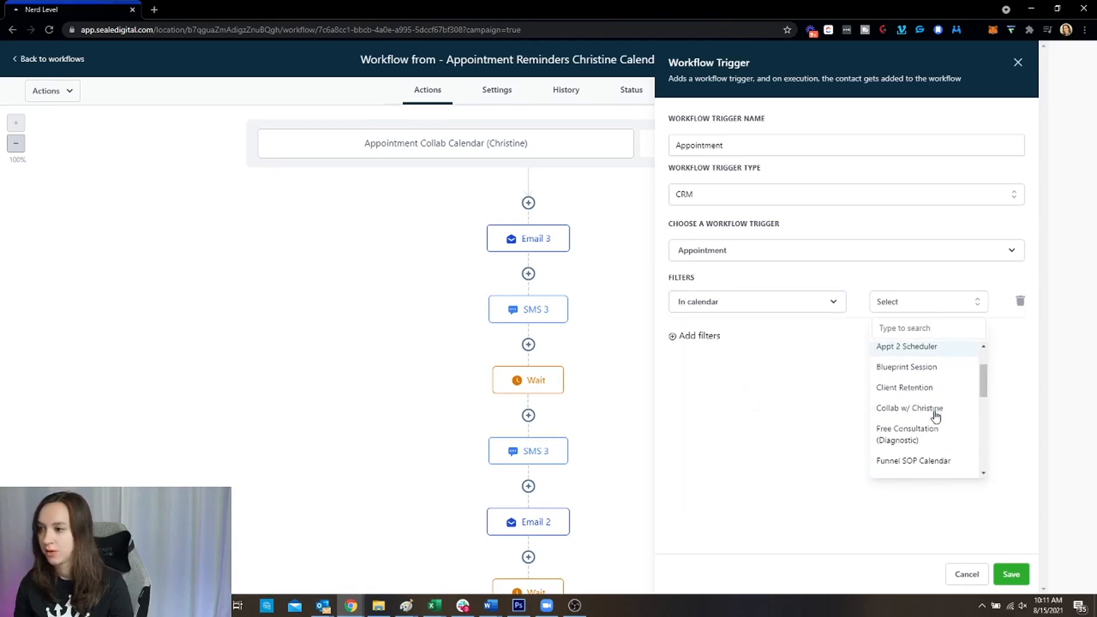
pyautogui.scroll(-5, 935, 415)
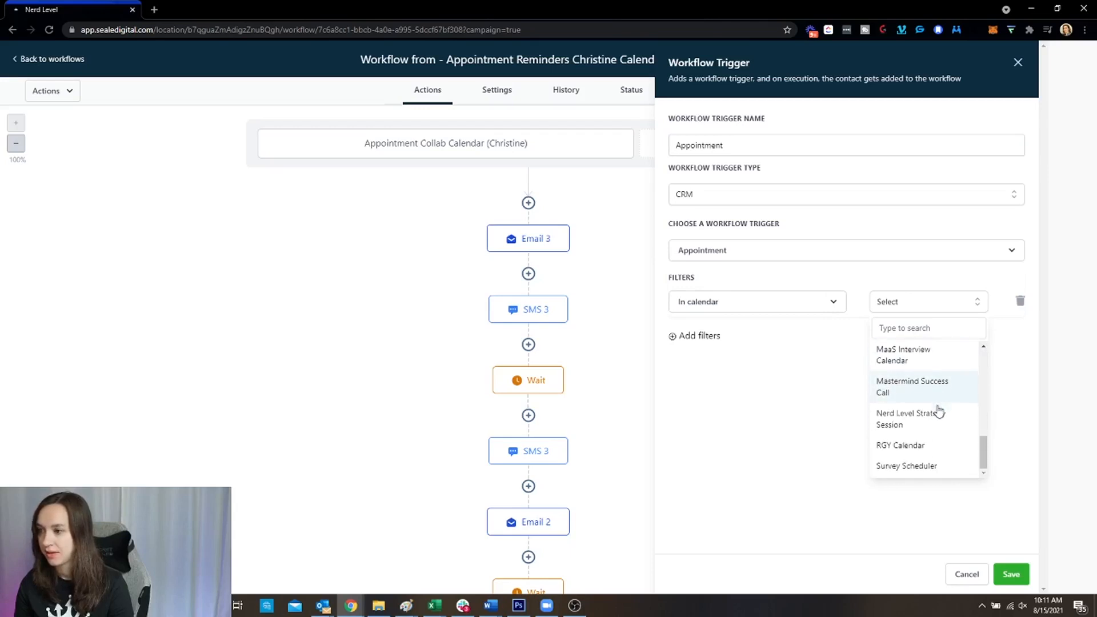
pyautogui.scroll(3, 943, 429)
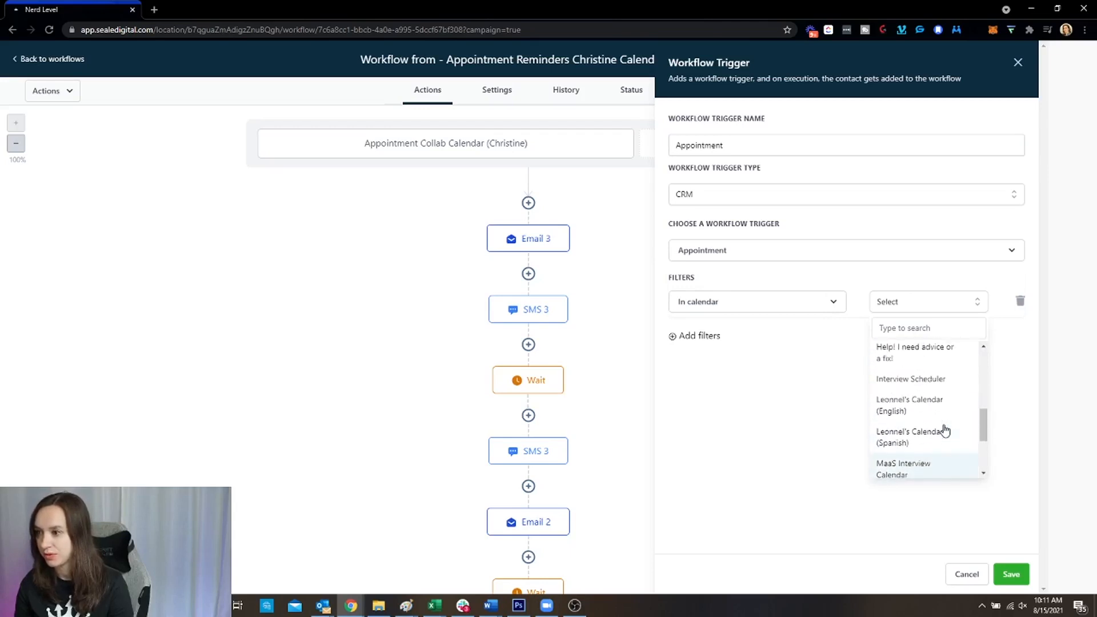
pyautogui.scroll(4, 945, 434)
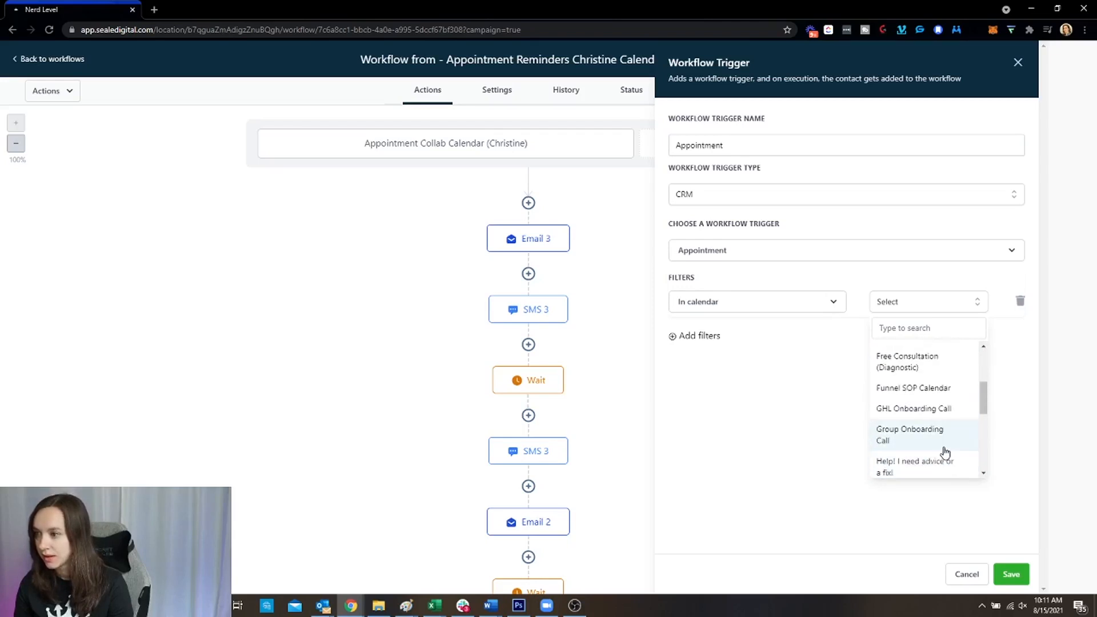
pyautogui.click(938, 466)
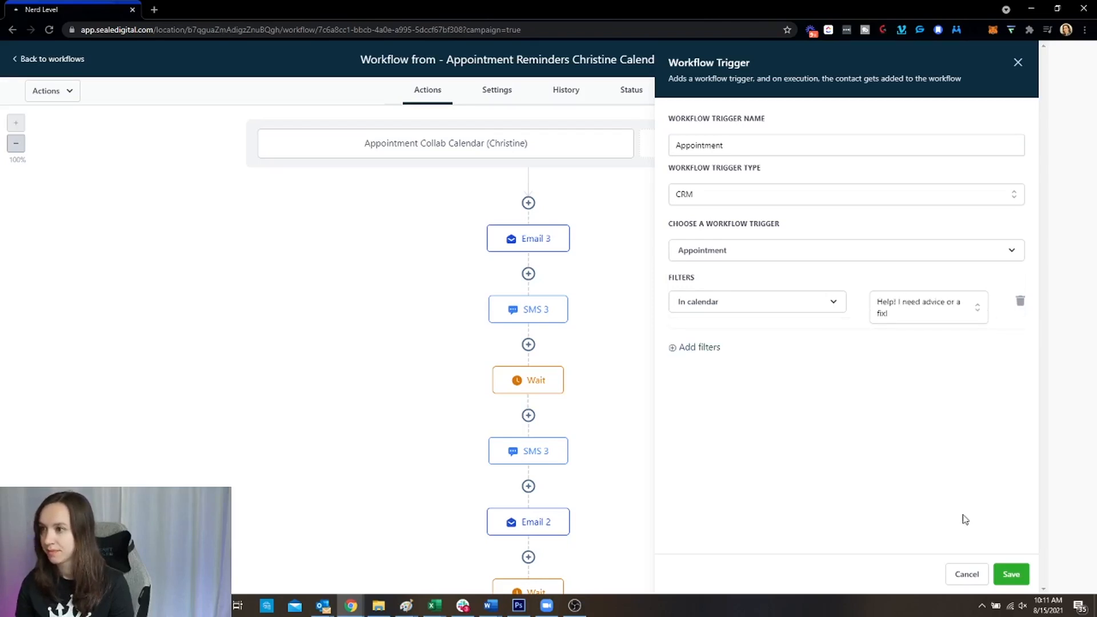
# Name the second trigger for the paid consult and save it
pyautogui.click(781, 142)
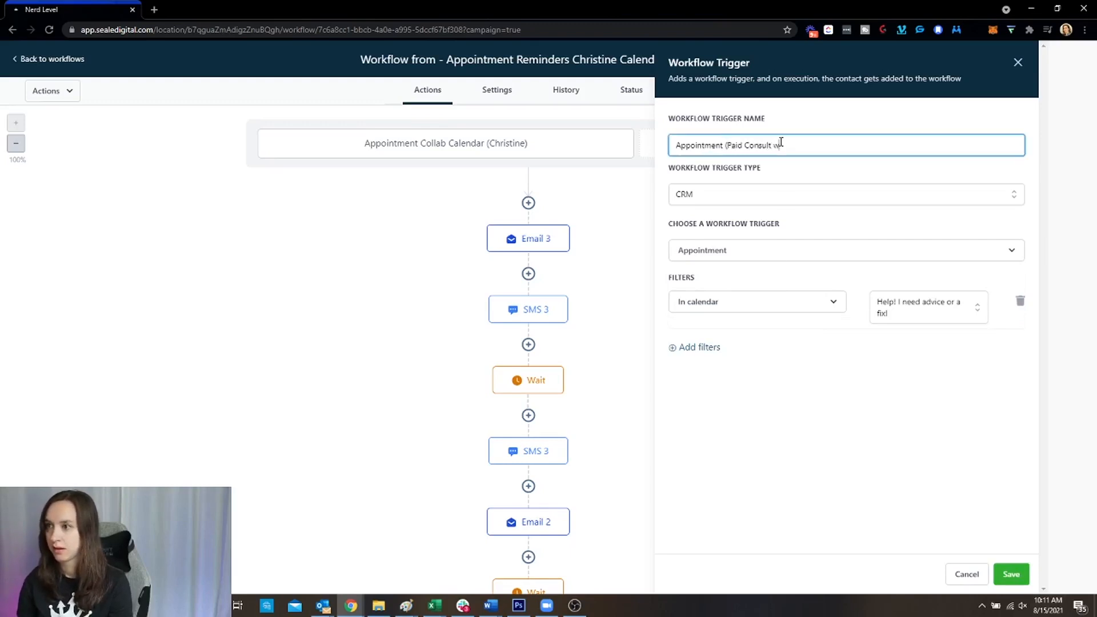
pyautogui.write('(Paid Consult w/ Christine')
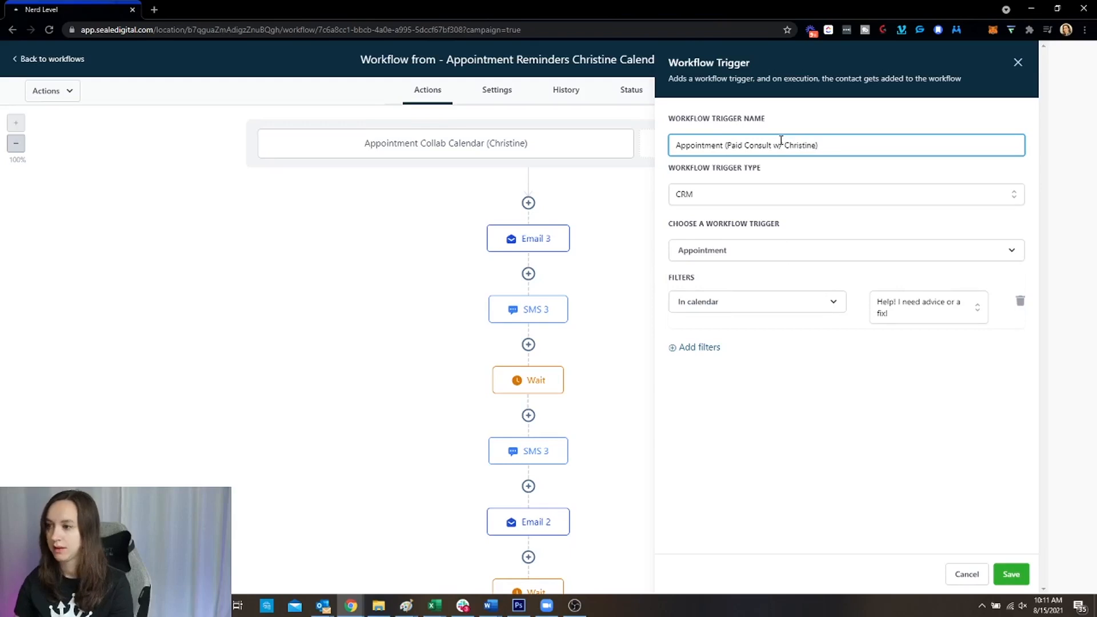
pyautogui.click(1011, 574)
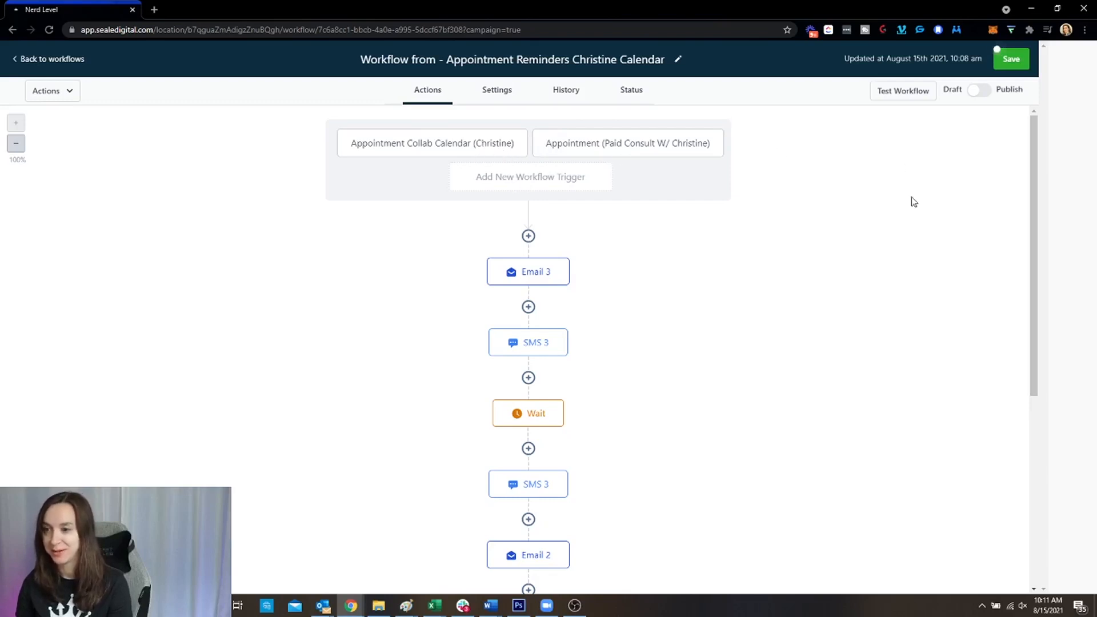
pyautogui.scroll(-1, 753, 306)
# Open the Email 3 step and review its content
pyautogui.click(535, 215)
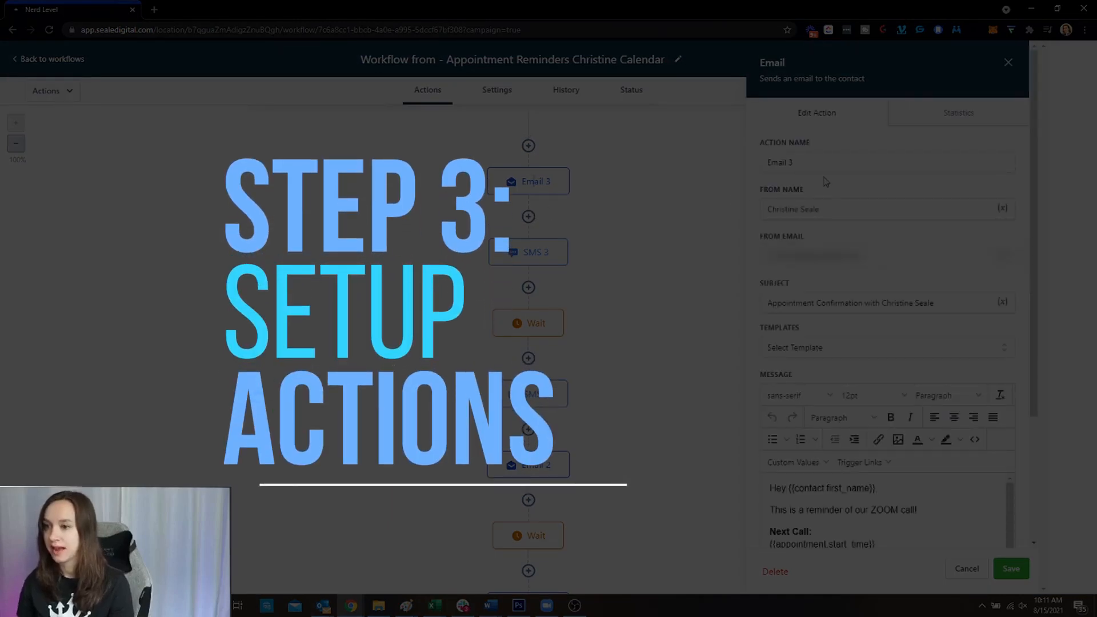
pyautogui.scroll(-2, 619, 283)
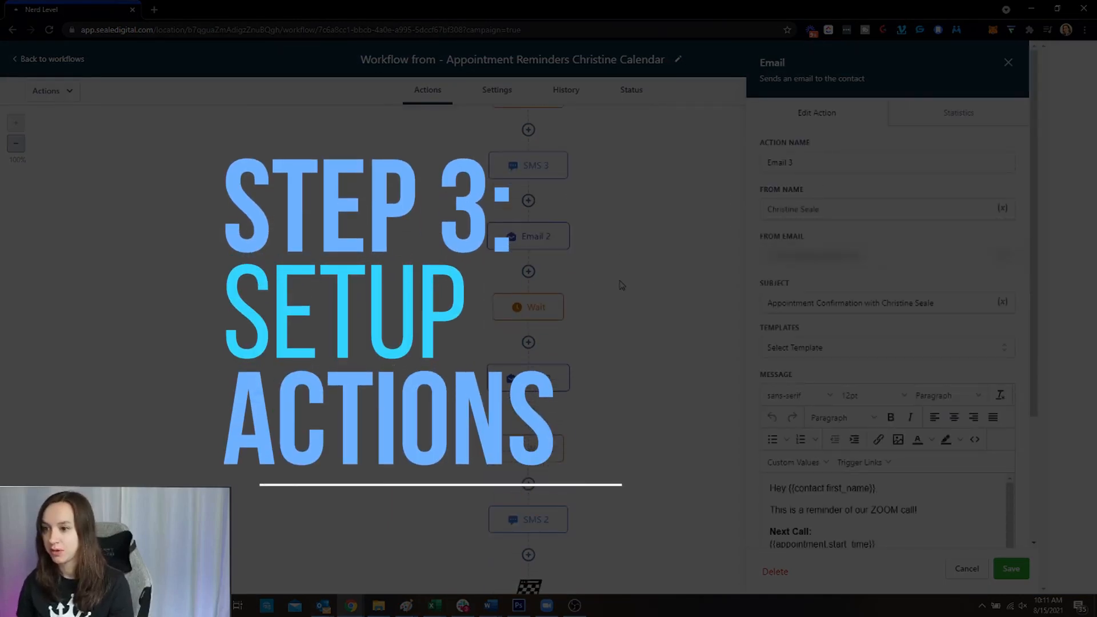
pyautogui.scroll(5, 619, 284)
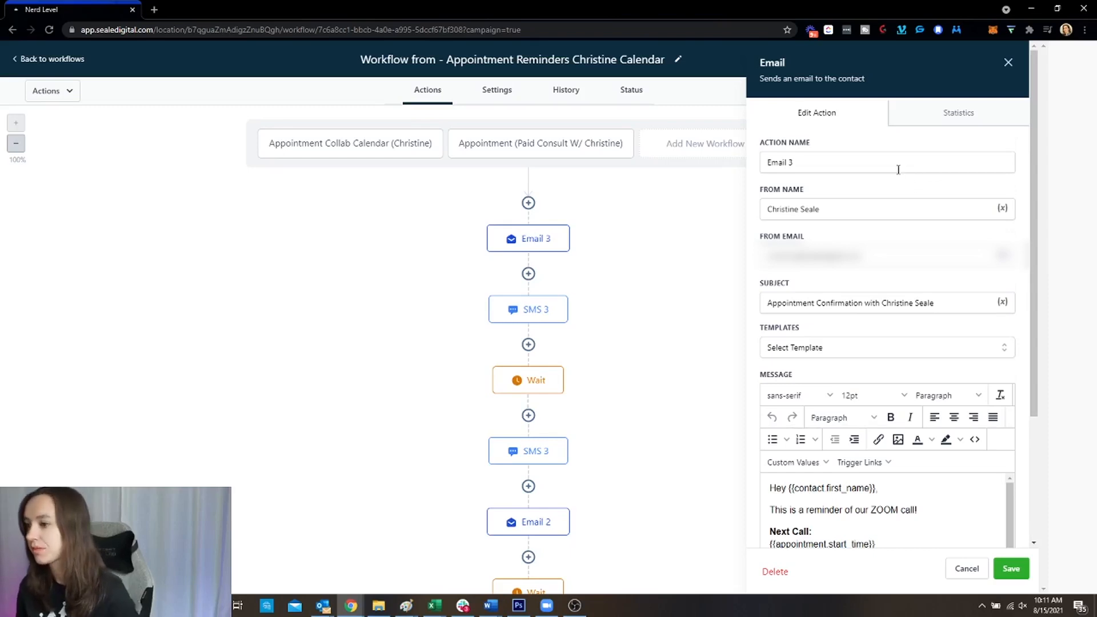
pyautogui.scroll(-2, 896, 166)
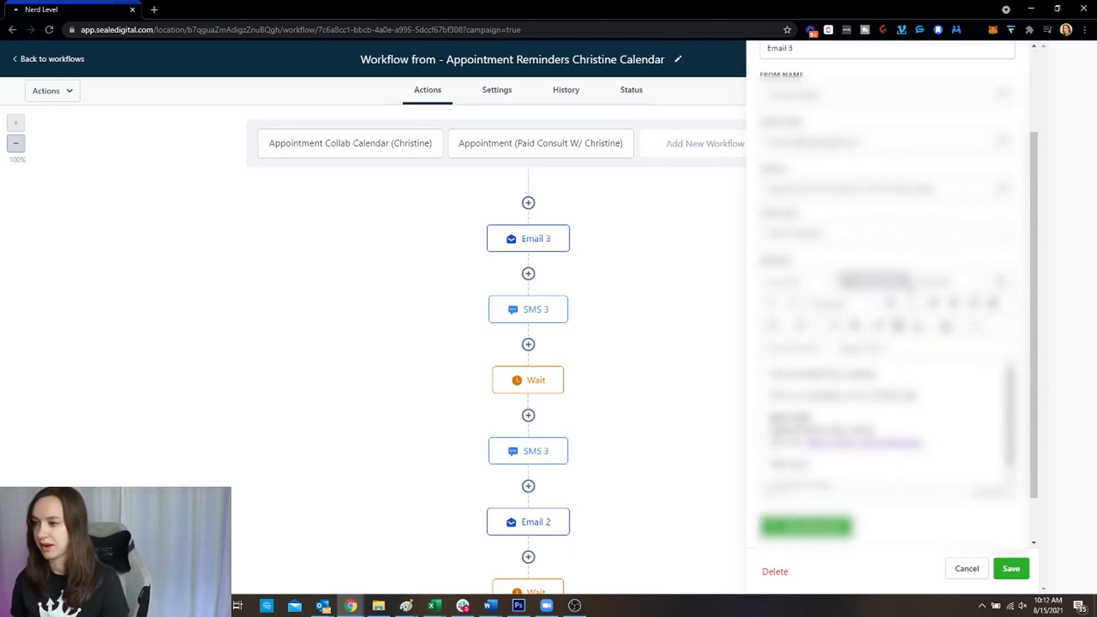
pyautogui.scroll(2, 989, 279)
# Edit the sender e-mail address and check the sender name field
pyautogui.moveTo(863, 256); pyautogui.dragTo(763, 240)
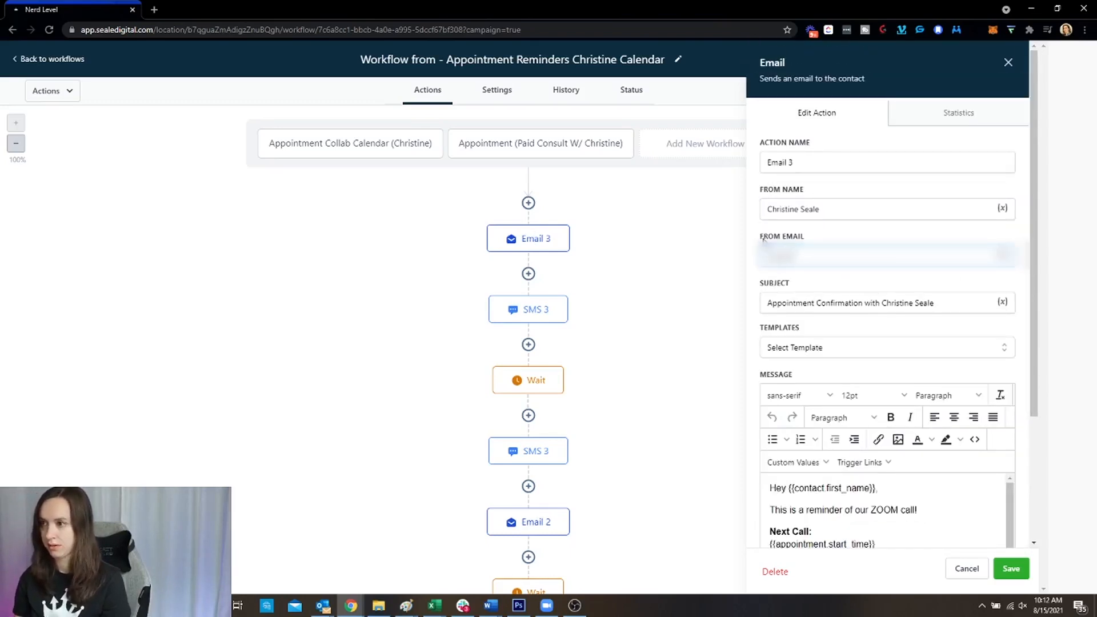
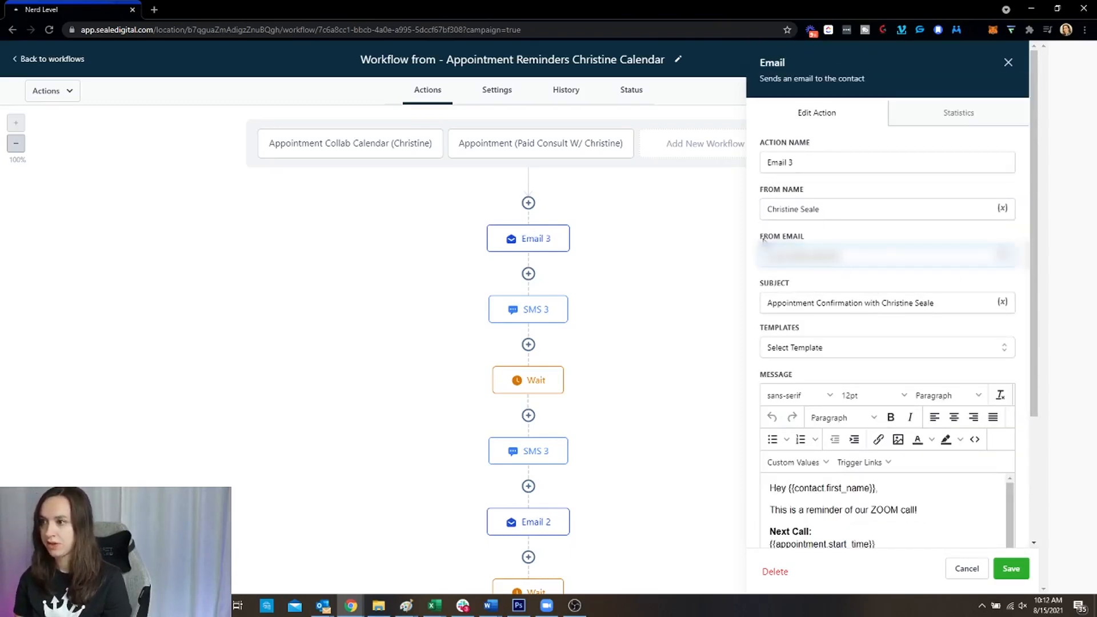
pyautogui.hotkey('ctrl', 'a')
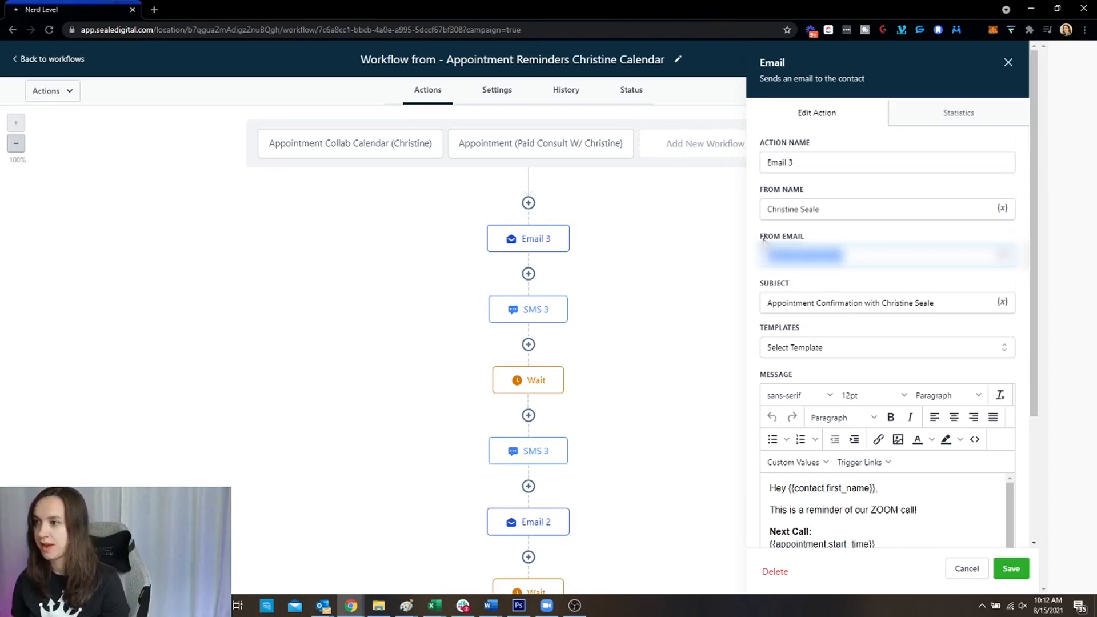
pyautogui.click(863, 260)
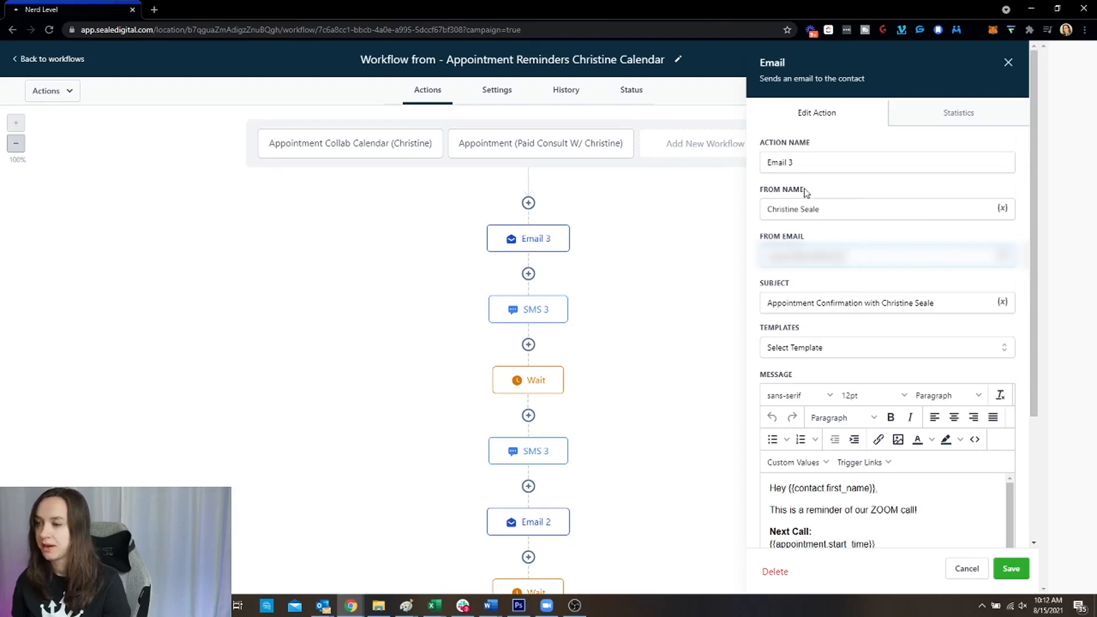
pyautogui.click(867, 208)
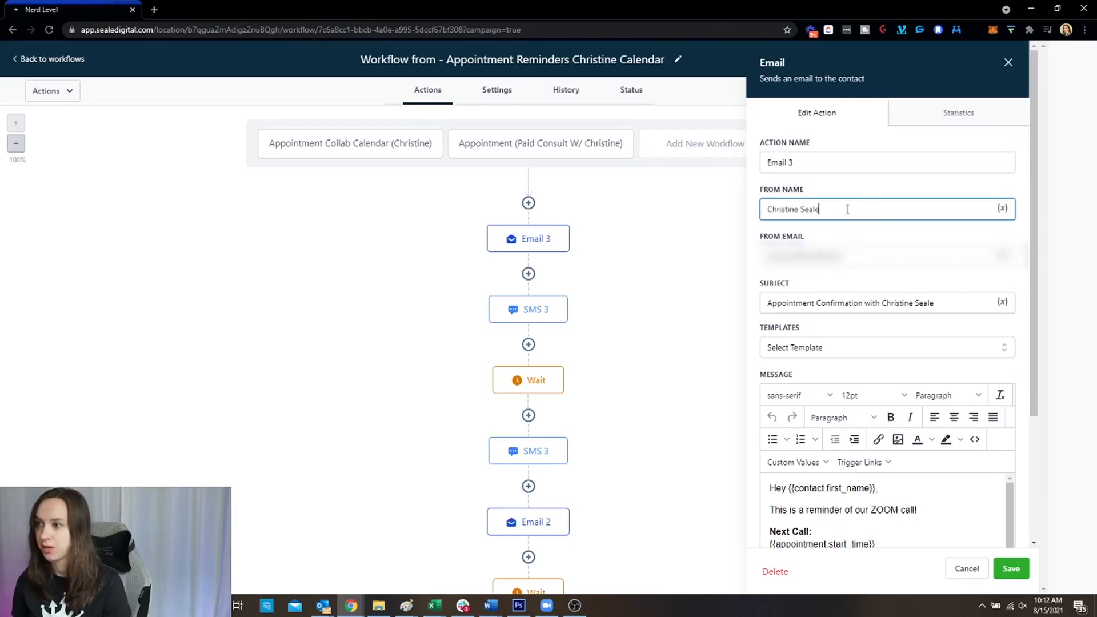
pyautogui.click(826, 254)
pyautogui.click(826, 201)
pyautogui.click(859, 257)
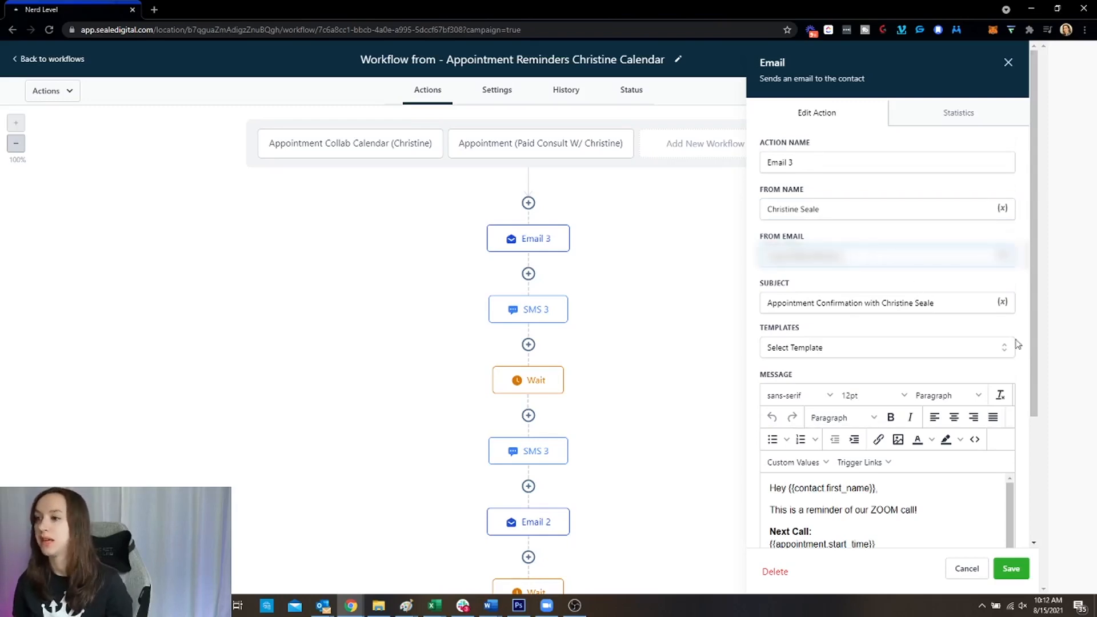
# Review the rest of the Zoom-call reminder email and save Email 3
pyautogui.scroll(-3, 888, 314)
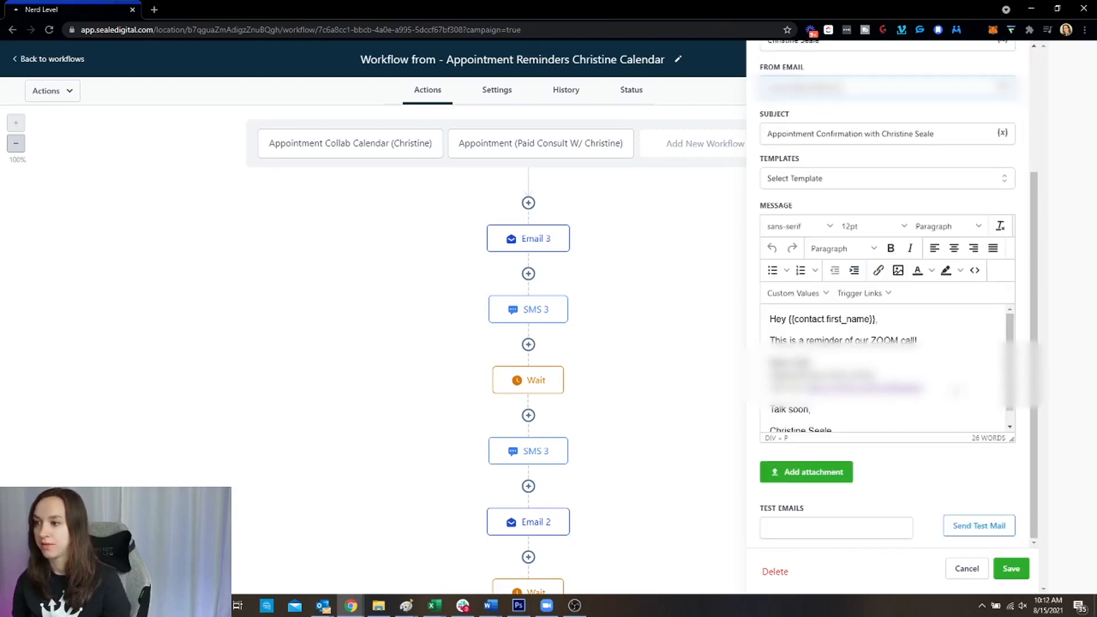
pyautogui.scroll(-1, 888, 368)
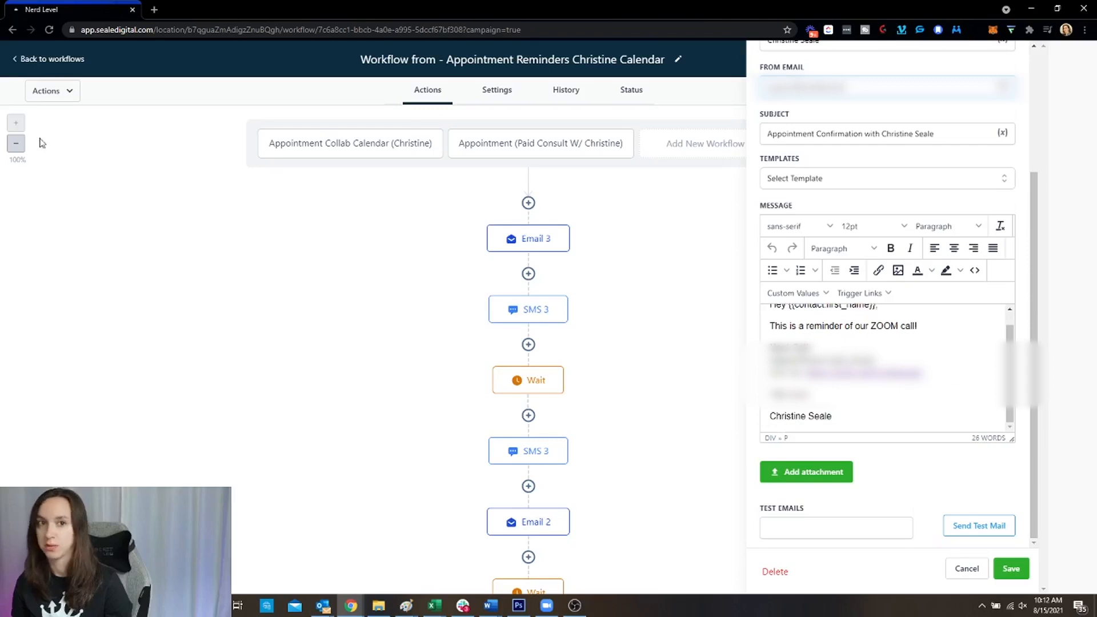
pyautogui.click(2, 131)
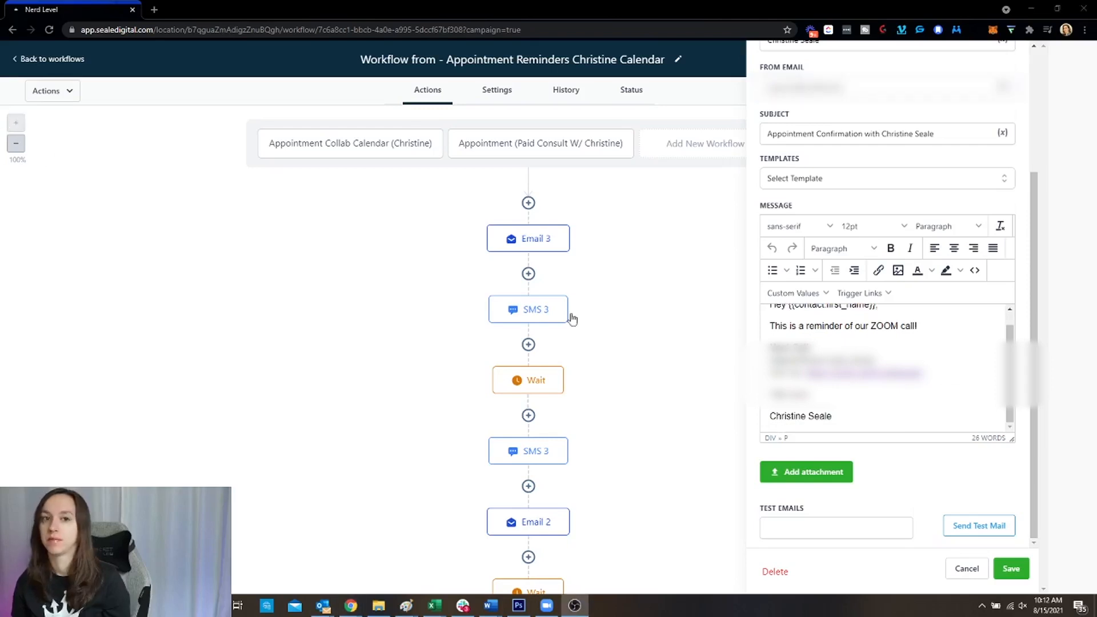
pyautogui.scroll(1, 889, 369)
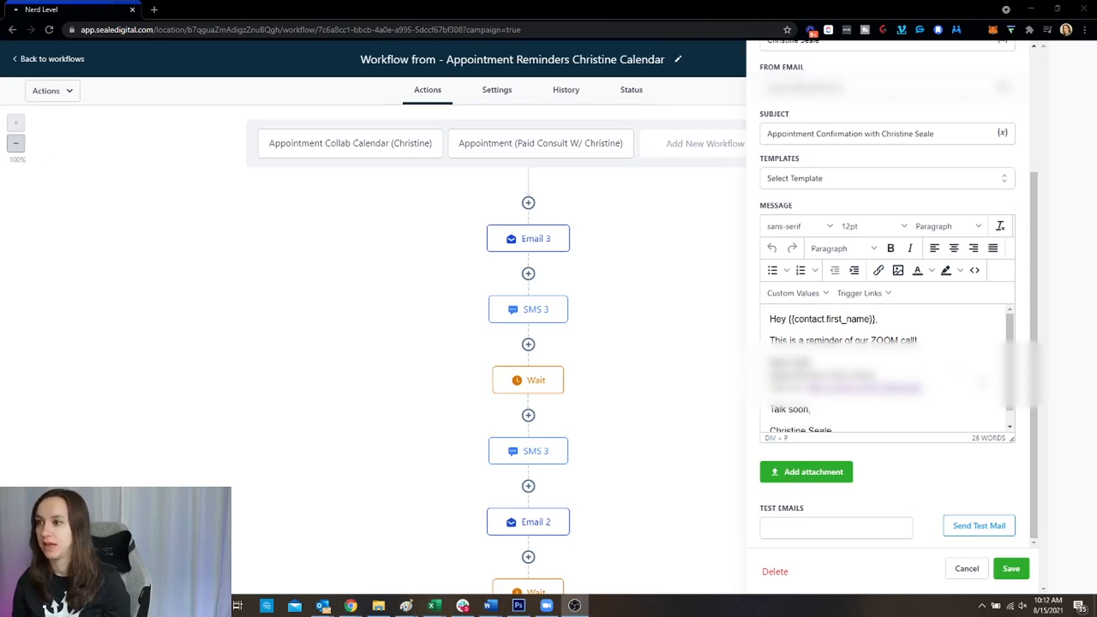
pyautogui.scroll(2, 964, 372)
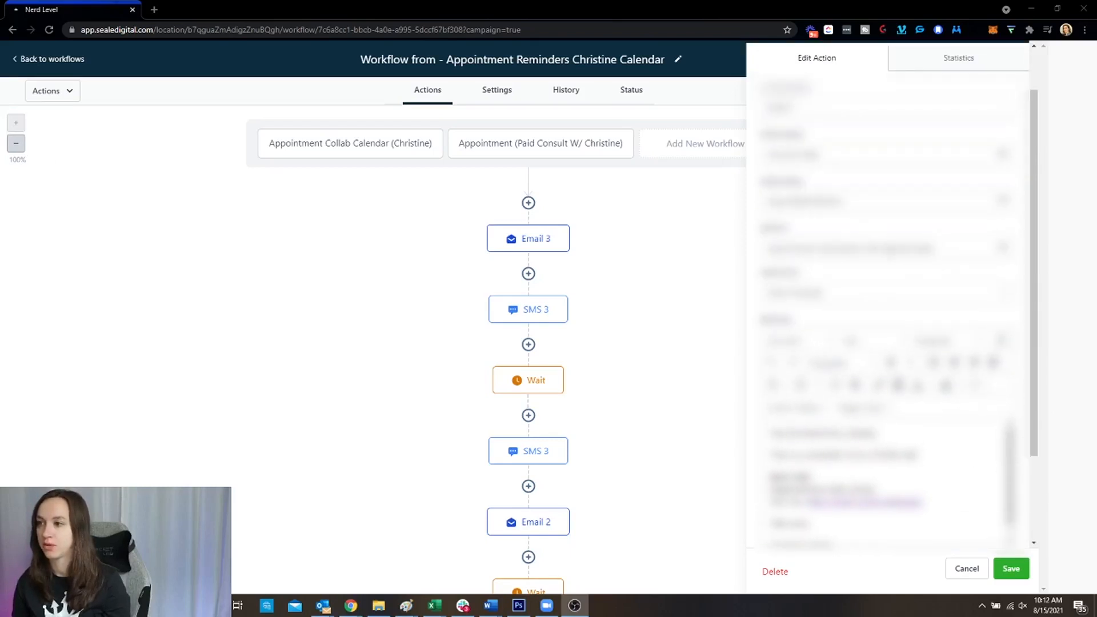
pyautogui.scroll(-2, 889, 371)
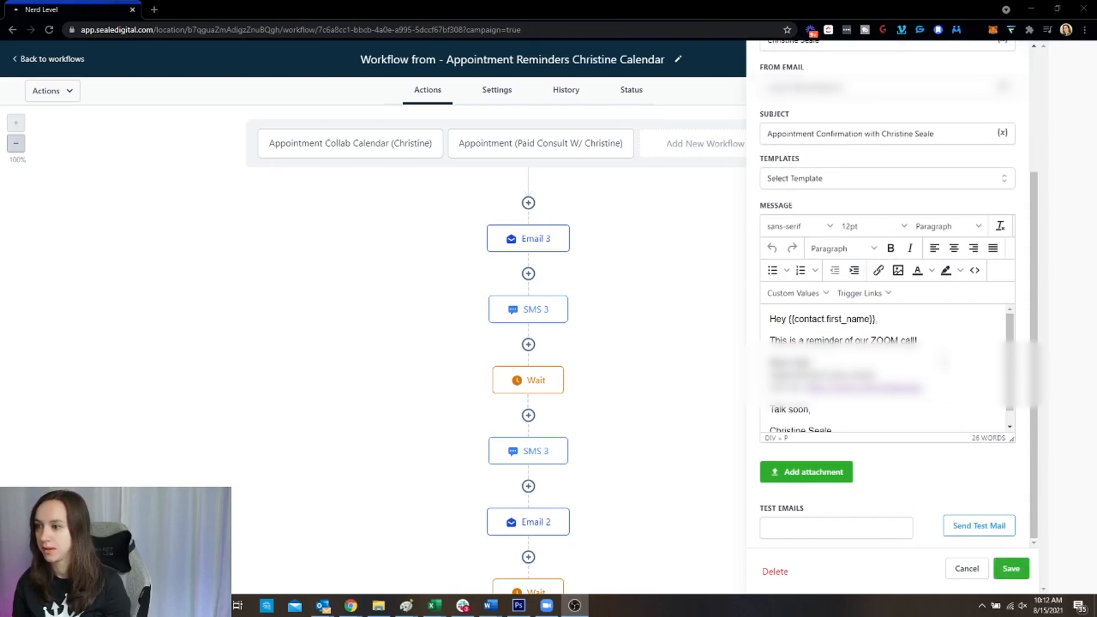
pyautogui.click(1010, 569)
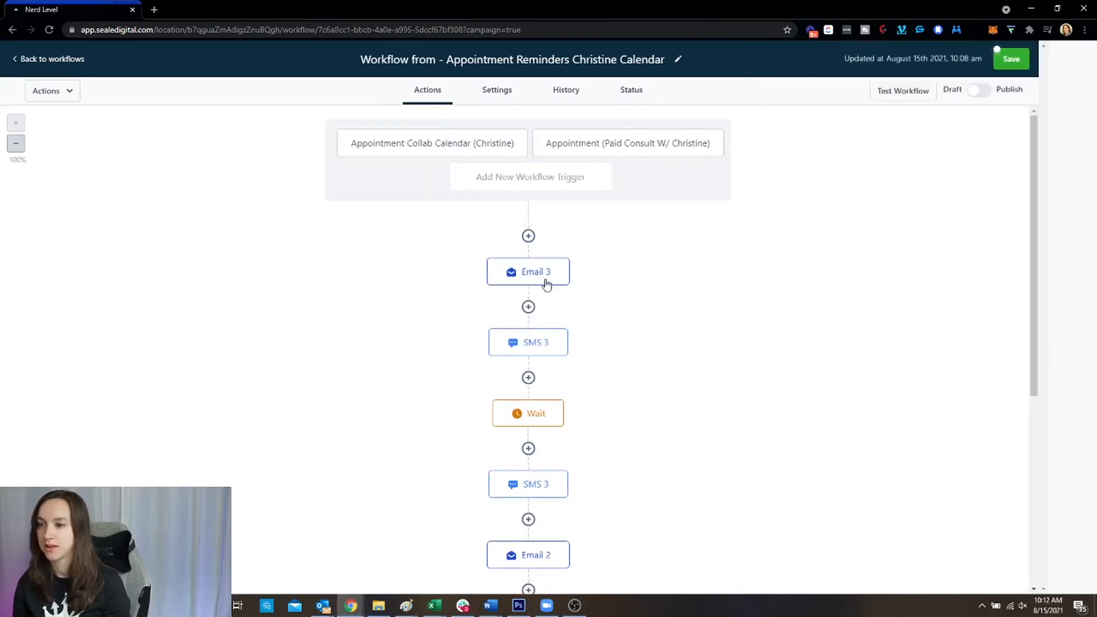
# Check SMS 3's statistics (all N/A), save it, and open the 1-day-before Wait step
pyautogui.click(543, 346)
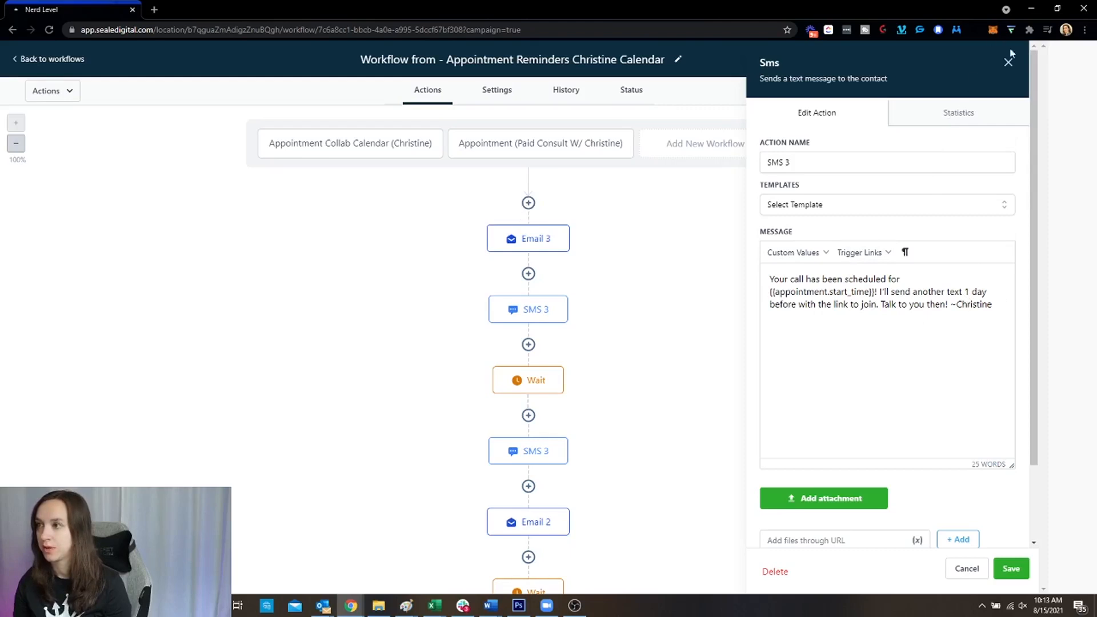
pyautogui.click(944, 114)
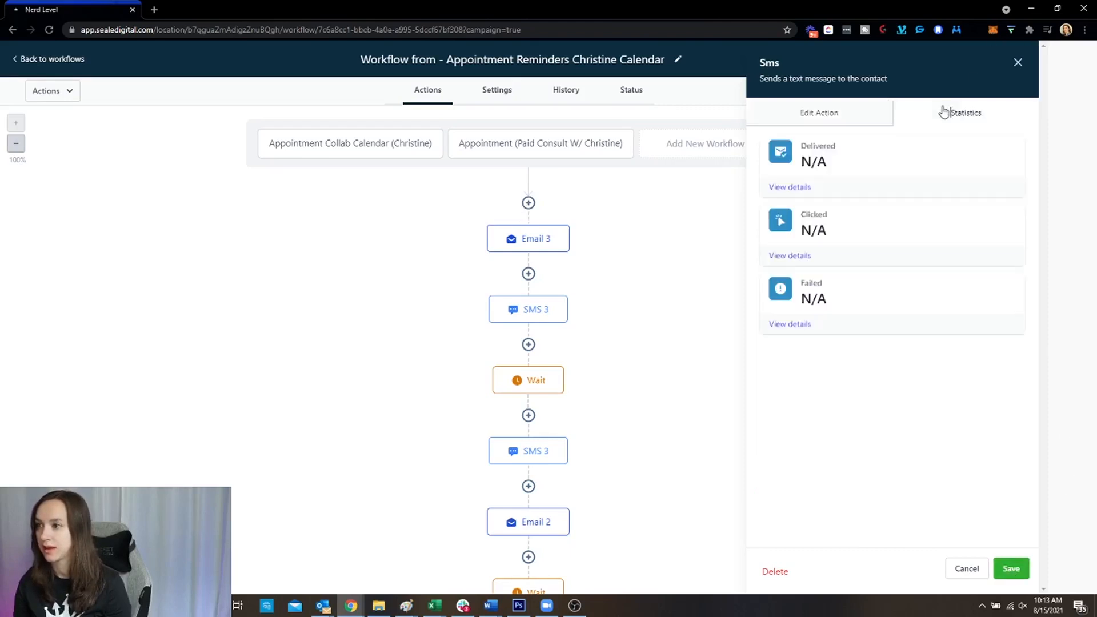
pyautogui.click(867, 106)
pyautogui.click(949, 115)
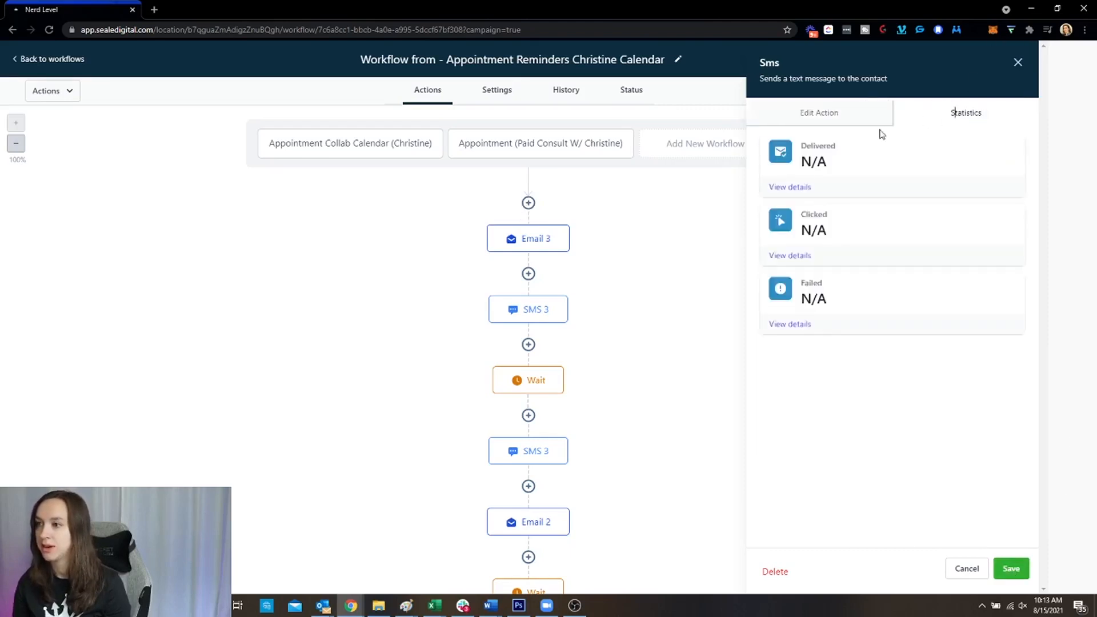
pyautogui.click(819, 114)
pyautogui.click(1012, 570)
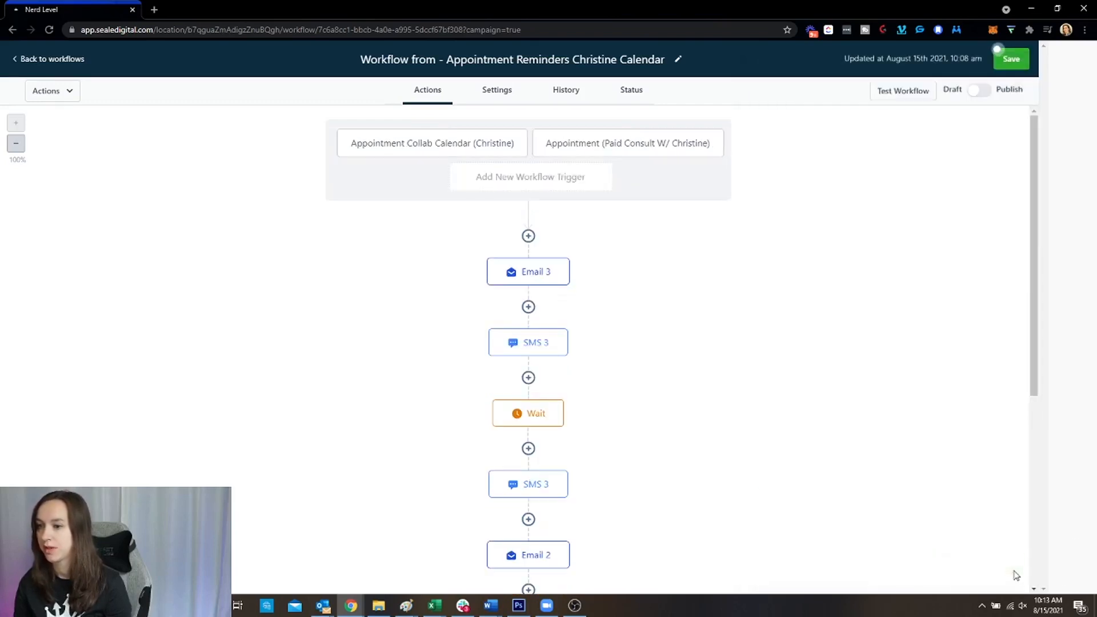
pyautogui.click(544, 415)
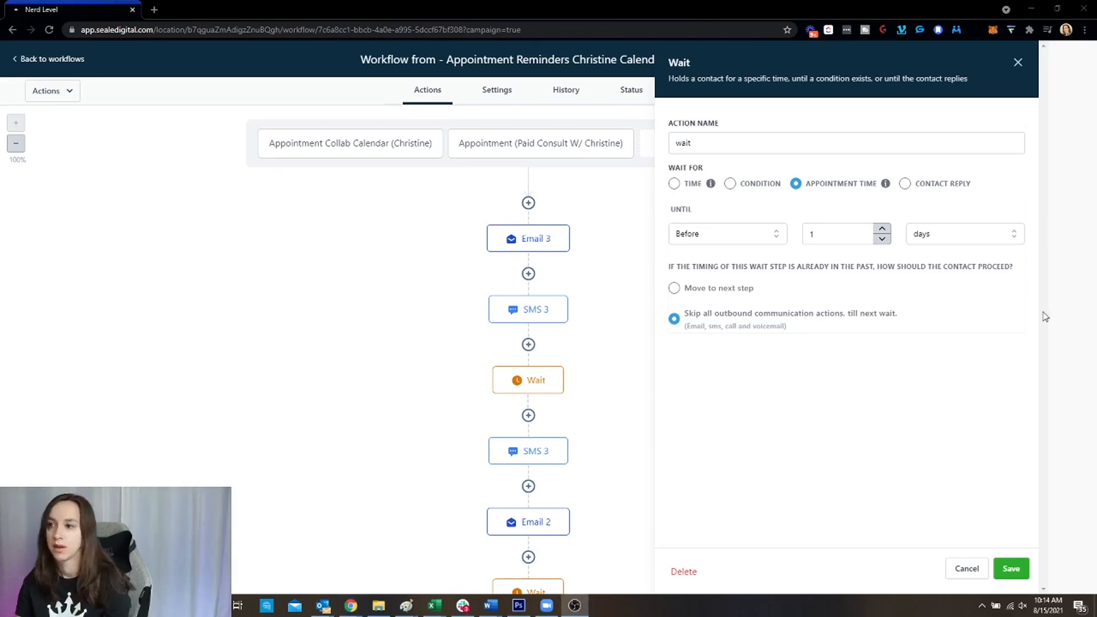
# Keep the Wait step on Before, choose 'Move to next step' if time passed, and save
pyautogui.click(738, 232)
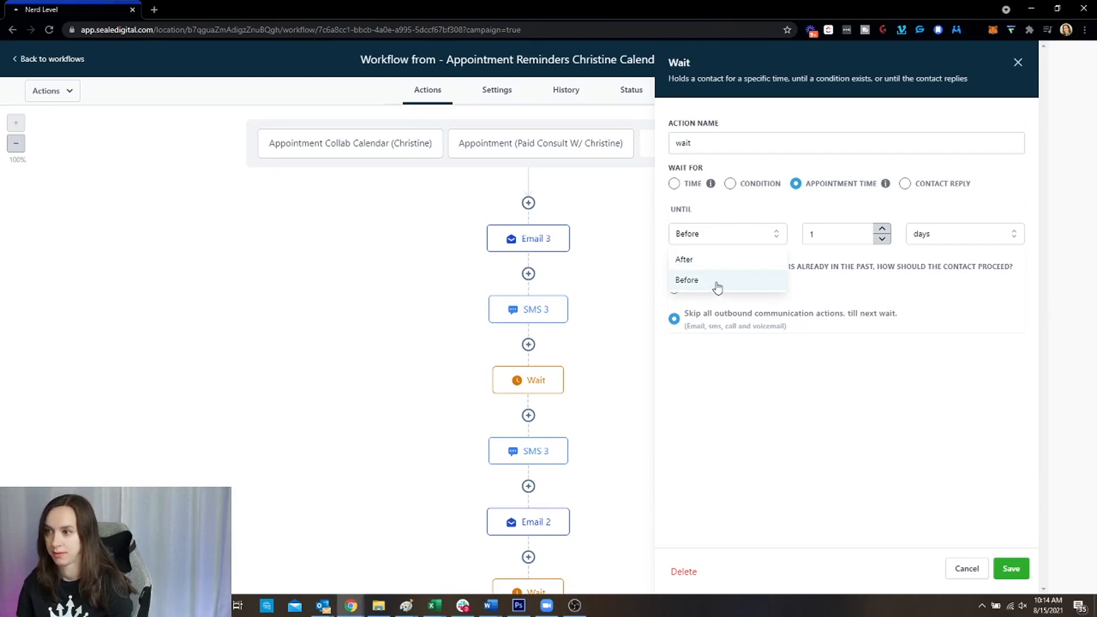
pyautogui.click(954, 316)
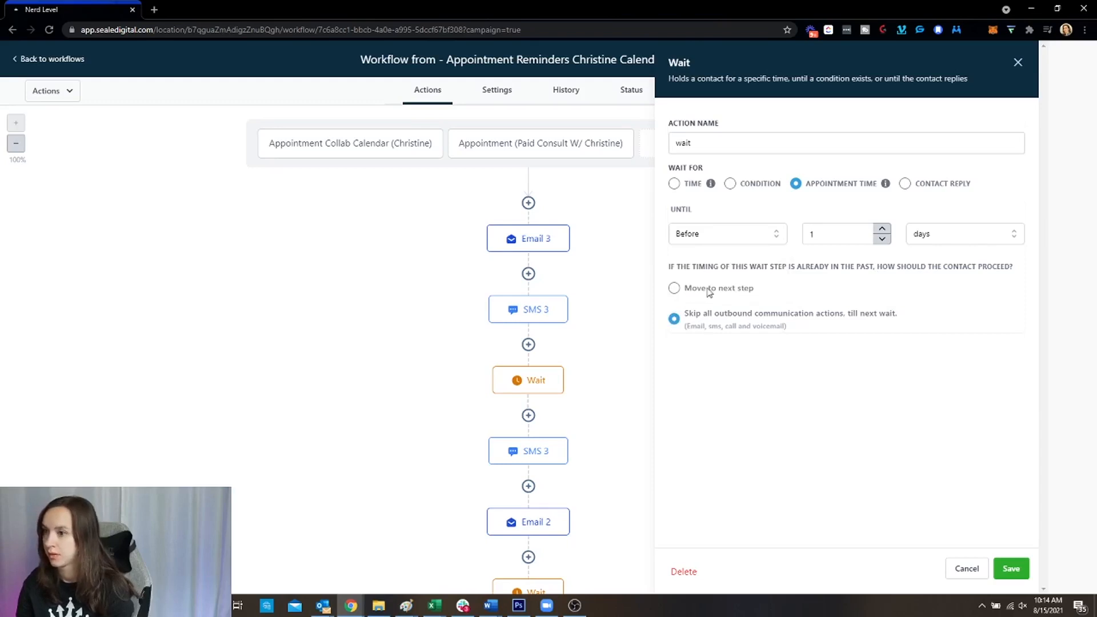
pyautogui.click(673, 289)
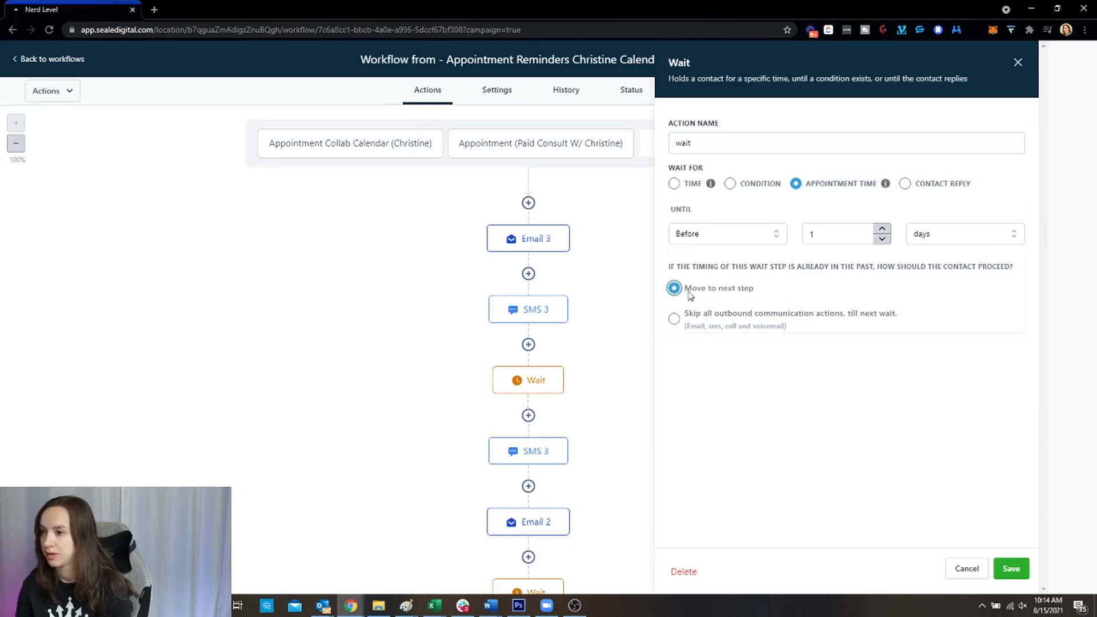
pyautogui.click(1012, 573)
# Open the second SMS 3 and Email 2 steps, save Email 2, and reopen the Wait step
pyautogui.scroll(-2, 673, 363)
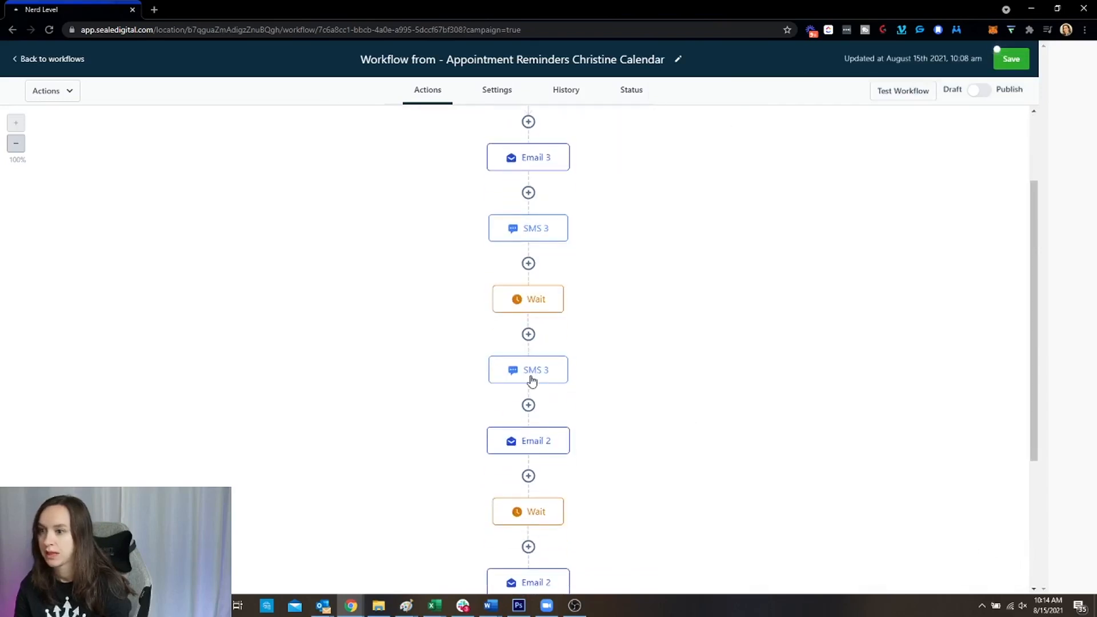
pyautogui.click(529, 377)
pyautogui.scroll(-1, 528, 377)
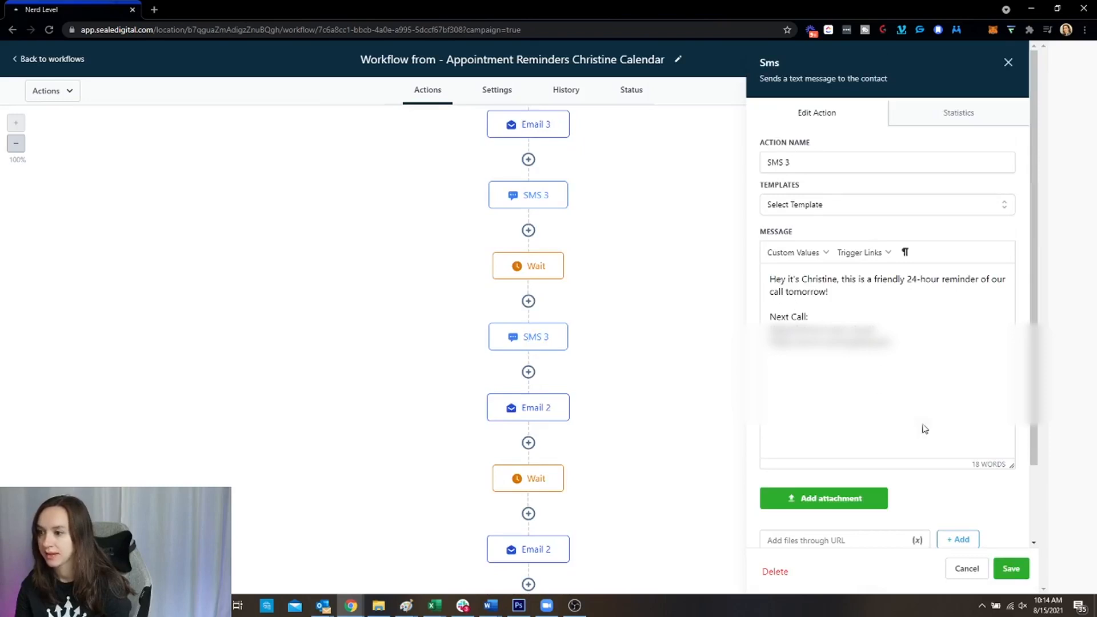
pyautogui.click(528, 409)
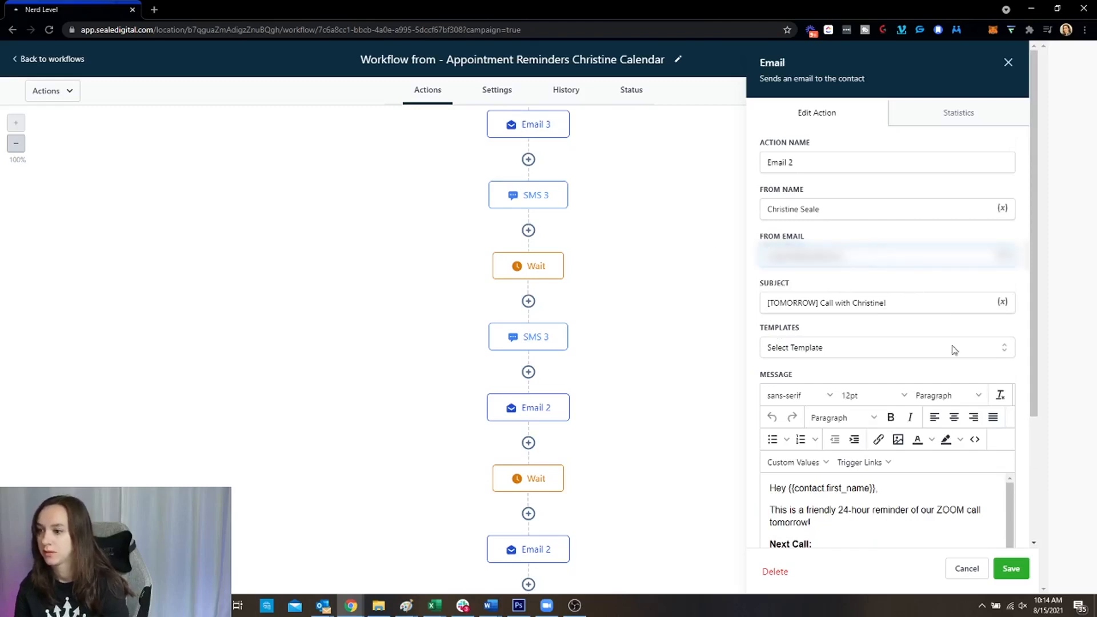
pyautogui.click(1022, 572)
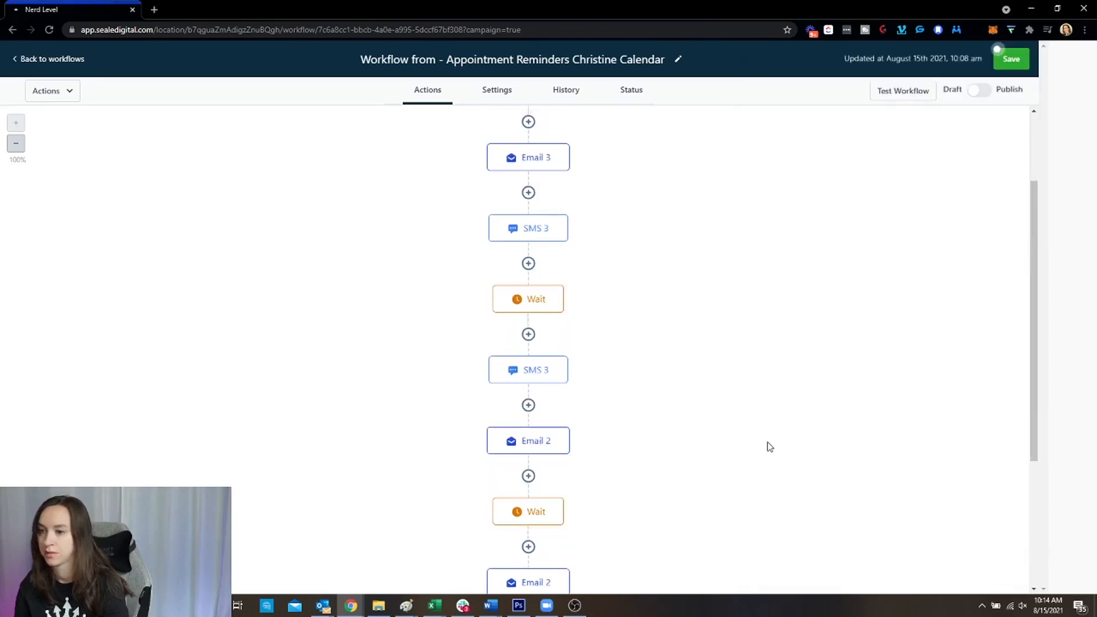
pyautogui.click(526, 299)
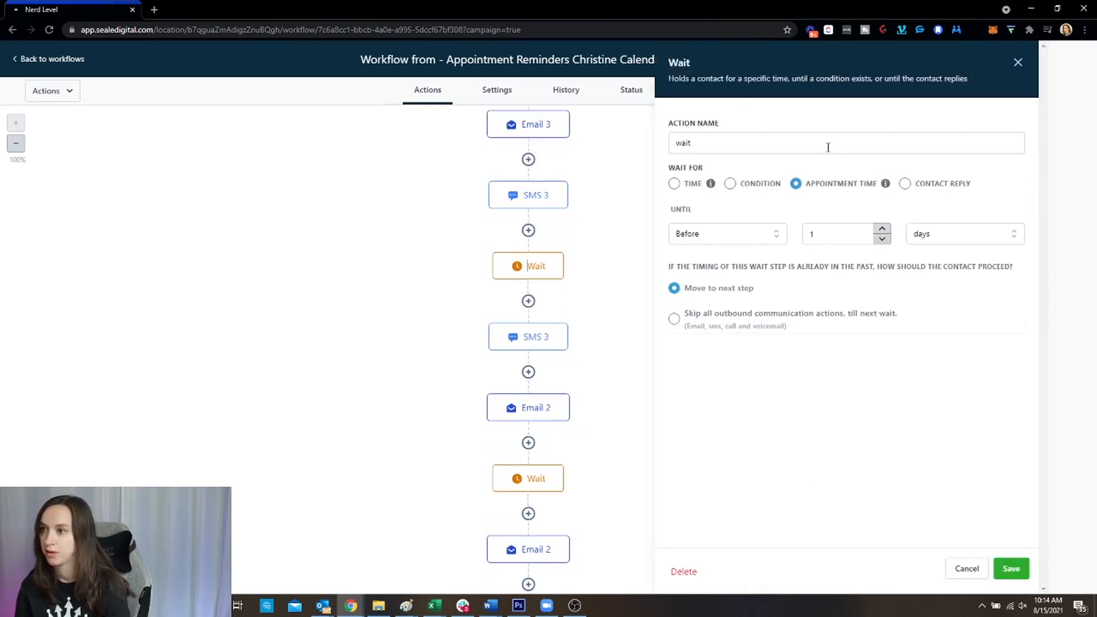
# Rename the first Wait step to 'Wait Until 1 Day Before', save, and open the 60-minute Wait step
pyautogui.doubleClick(827, 147)
pyautogui.write('Wait')
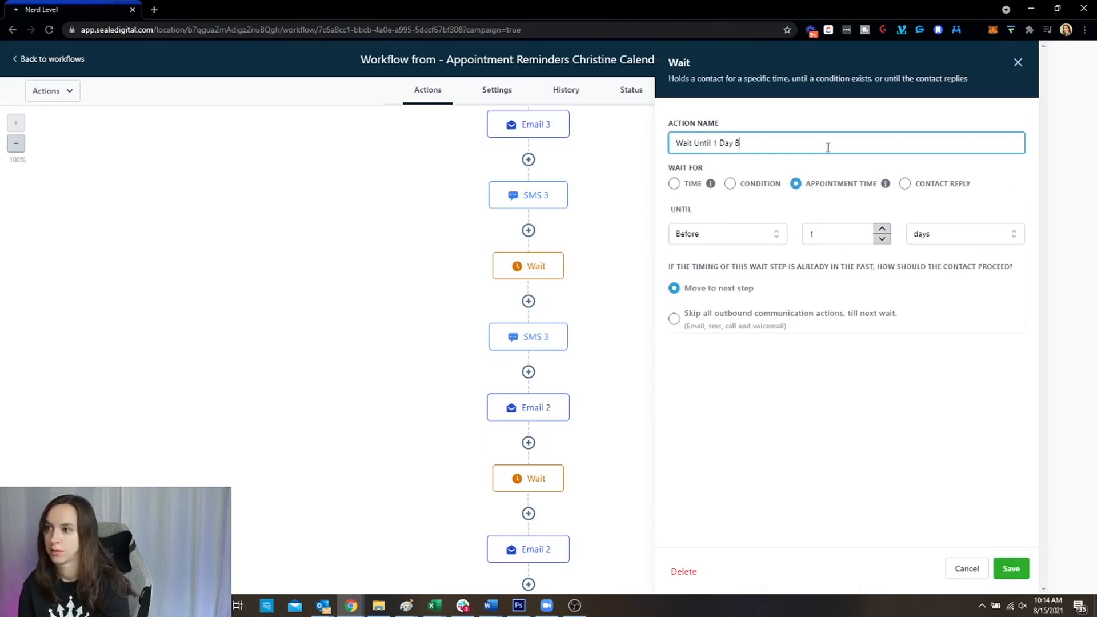
pyautogui.click(1009, 568)
pyautogui.scroll(-3, 614, 339)
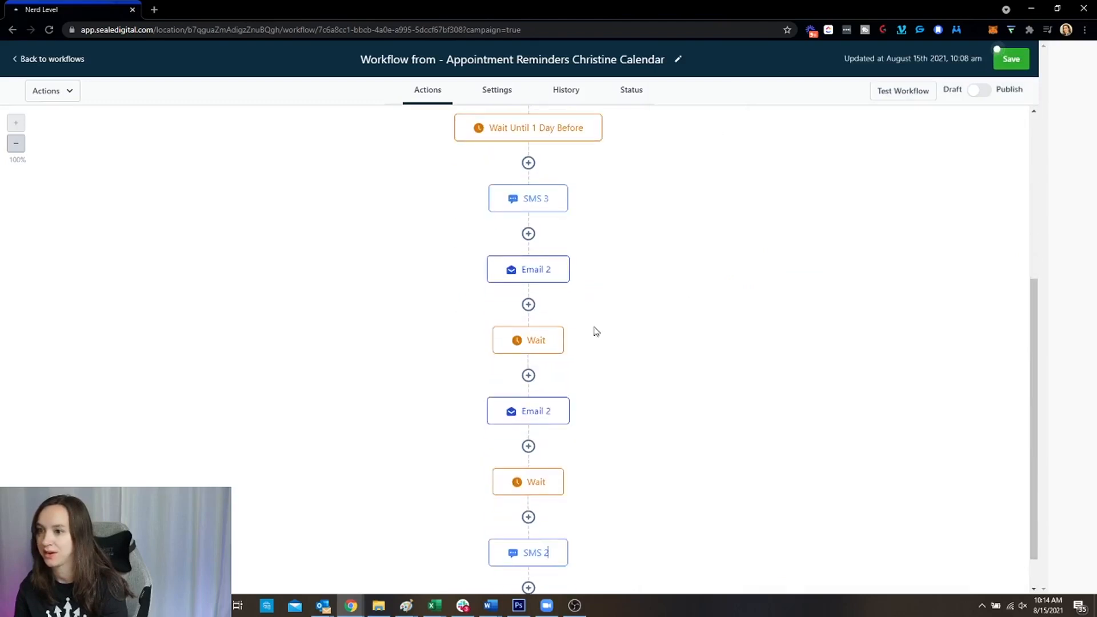
pyautogui.click(537, 337)
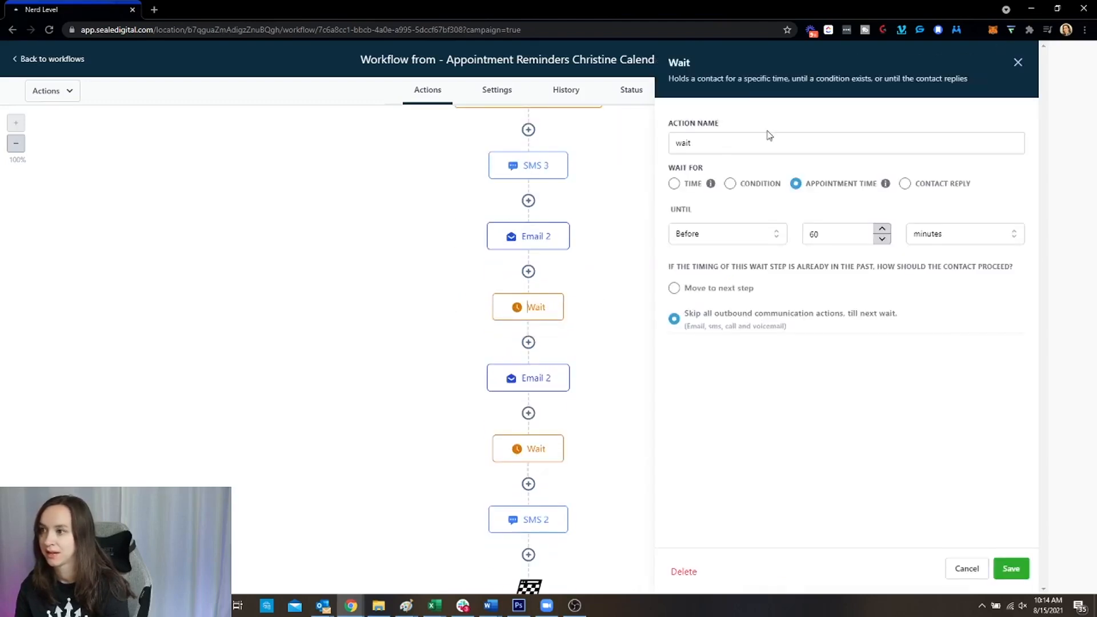
# Rename the 1-hour Wait step to 'Wait Until 1 Hour Before', let late contacts move on, and save
pyautogui.click(760, 146)
pyautogui.hotkey('ctrl', 'a')
pyautogui.write('W')
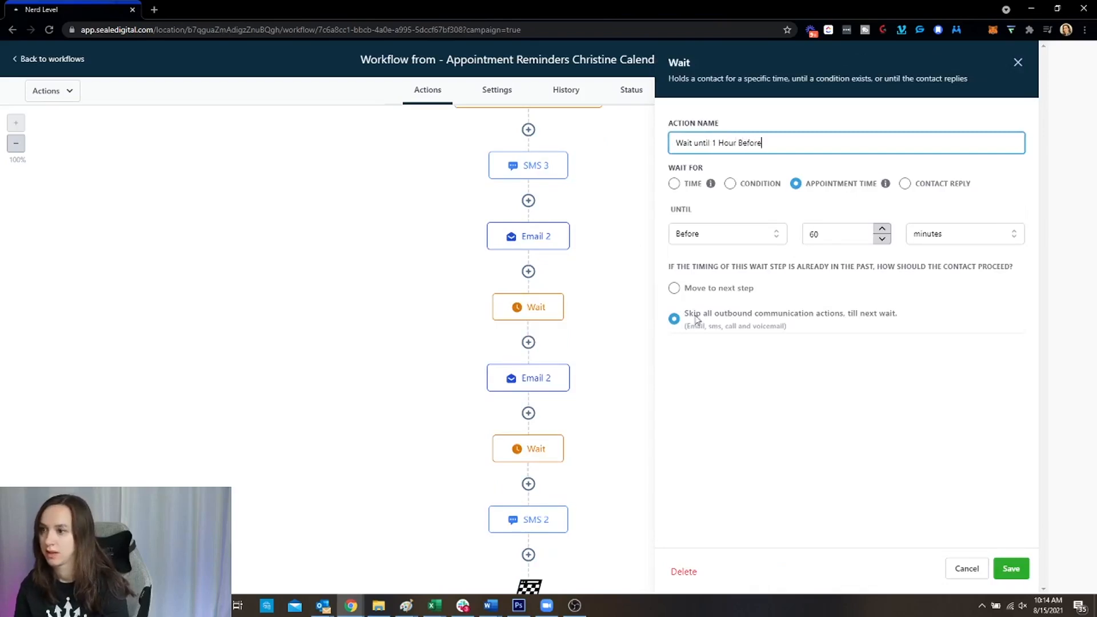
pyautogui.click(675, 288)
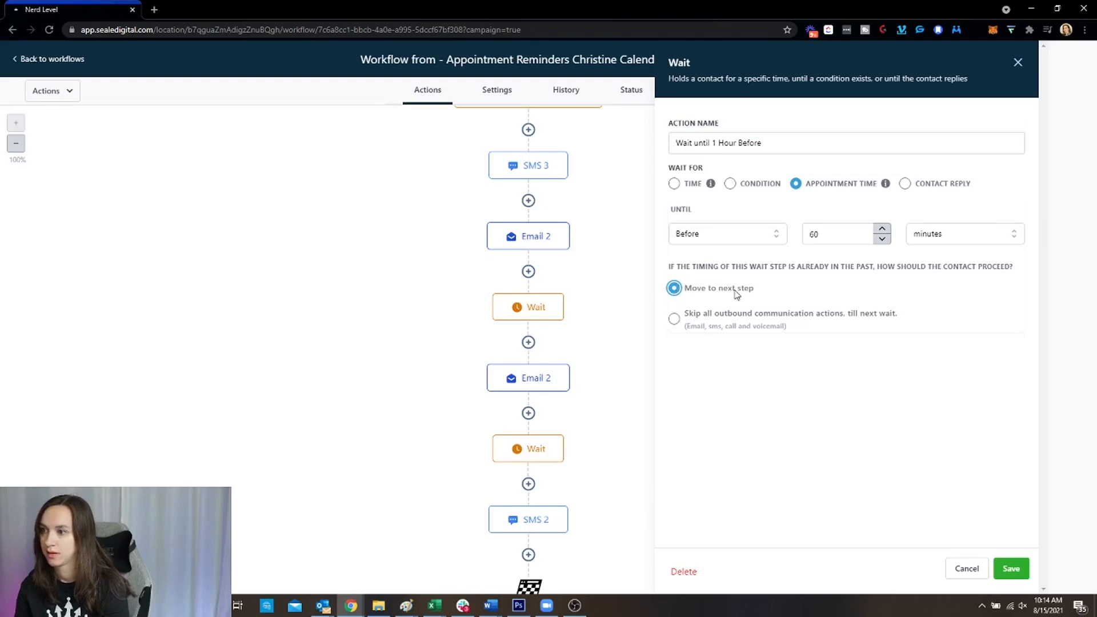
pyautogui.click(1022, 574)
# Open the Email 2 step and save it unchanged
pyautogui.scroll(-1, 762, 385)
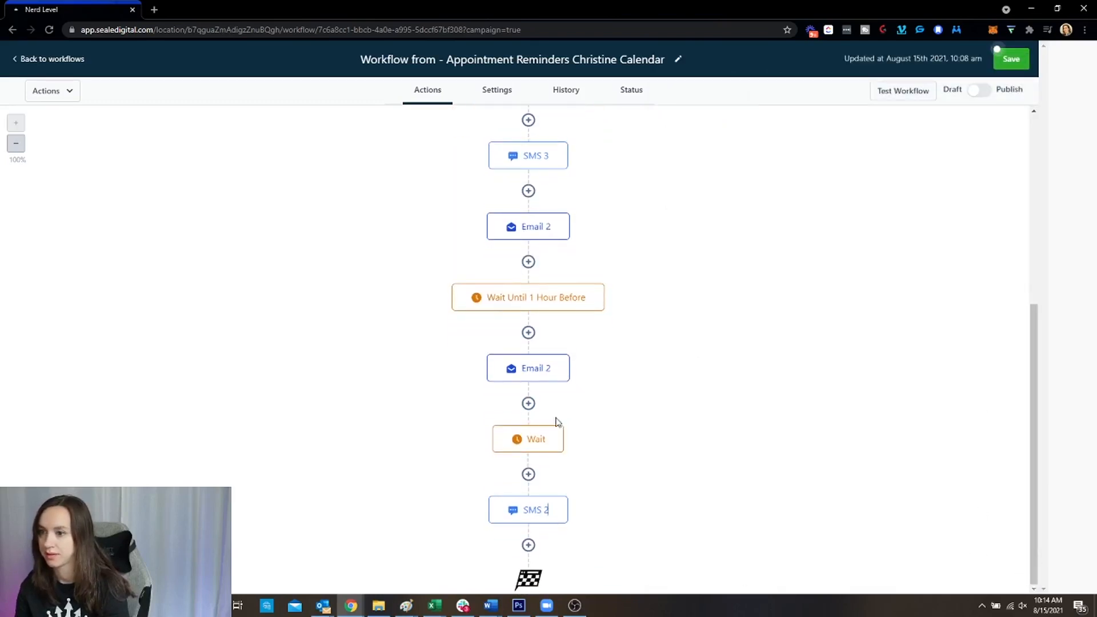
pyautogui.click(538, 368)
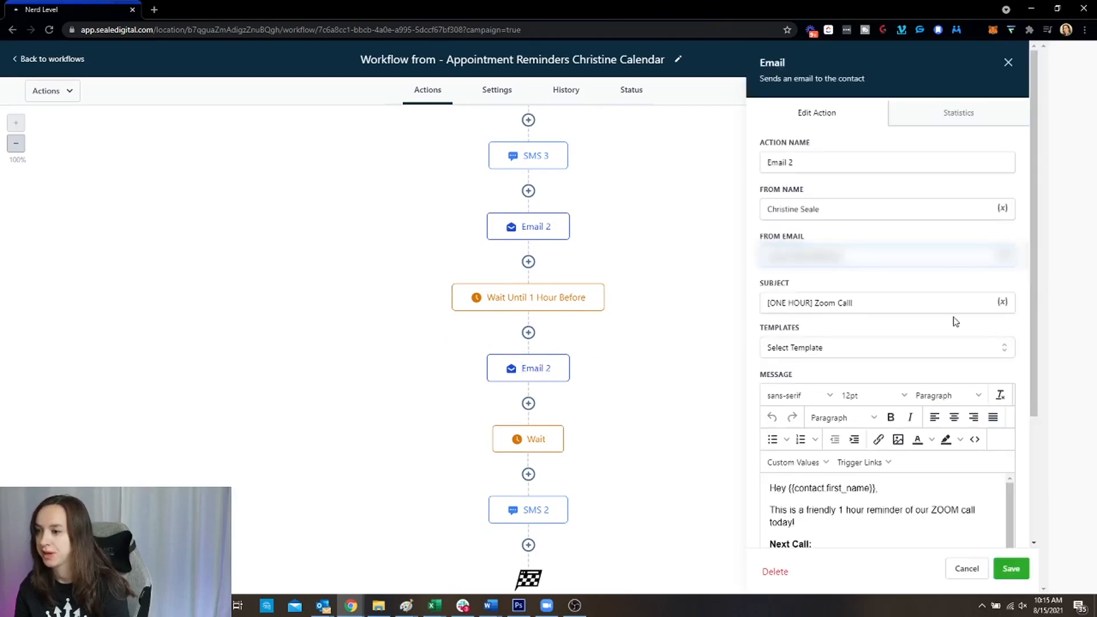
pyautogui.click(1011, 568)
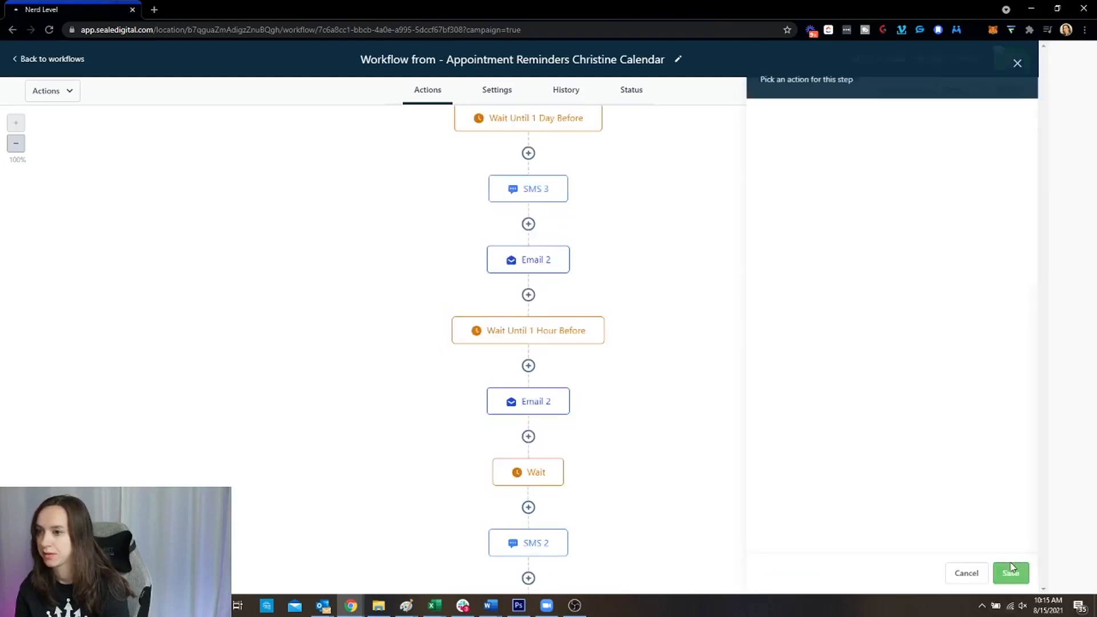
# Open the 30-minute Wait step and select its current name for replacement
pyautogui.scroll(-1, 671, 397)
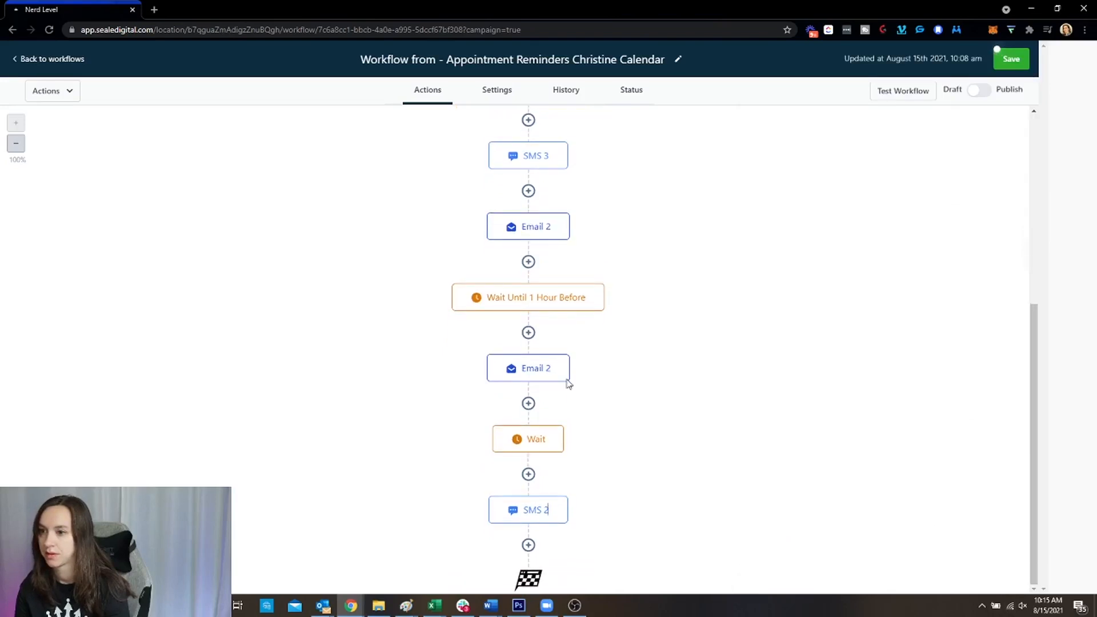
pyautogui.click(540, 440)
pyautogui.doubleClick(774, 135)
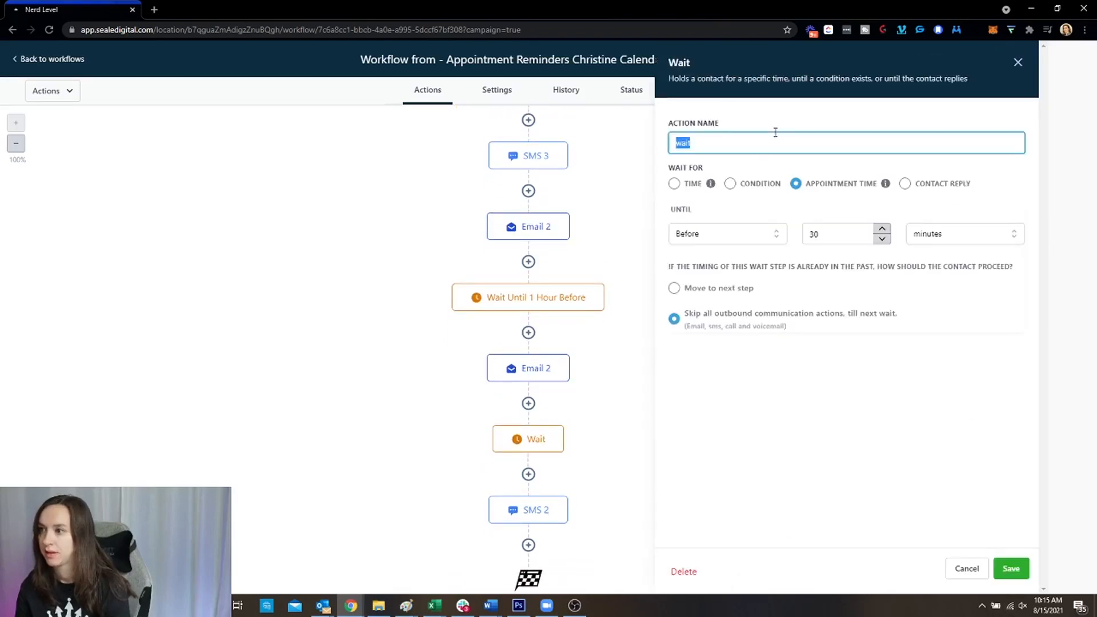
# Name the last Wait step 'Wait Until 30 Min Before', move late contacts on, save, then open SMS 2
pyautogui.write('W')
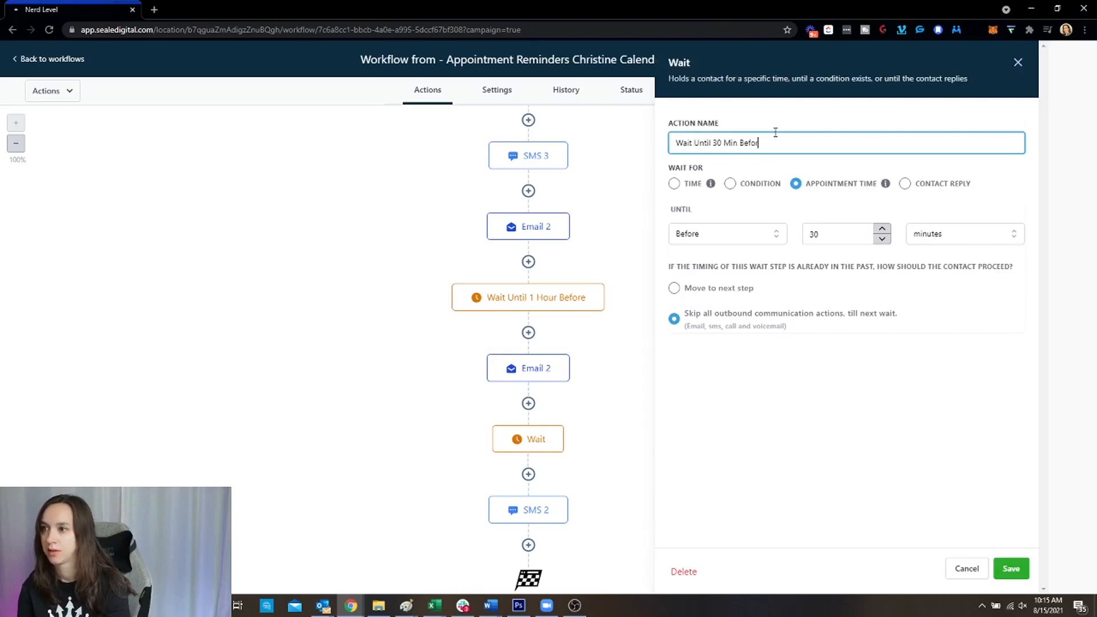
pyautogui.click(674, 288)
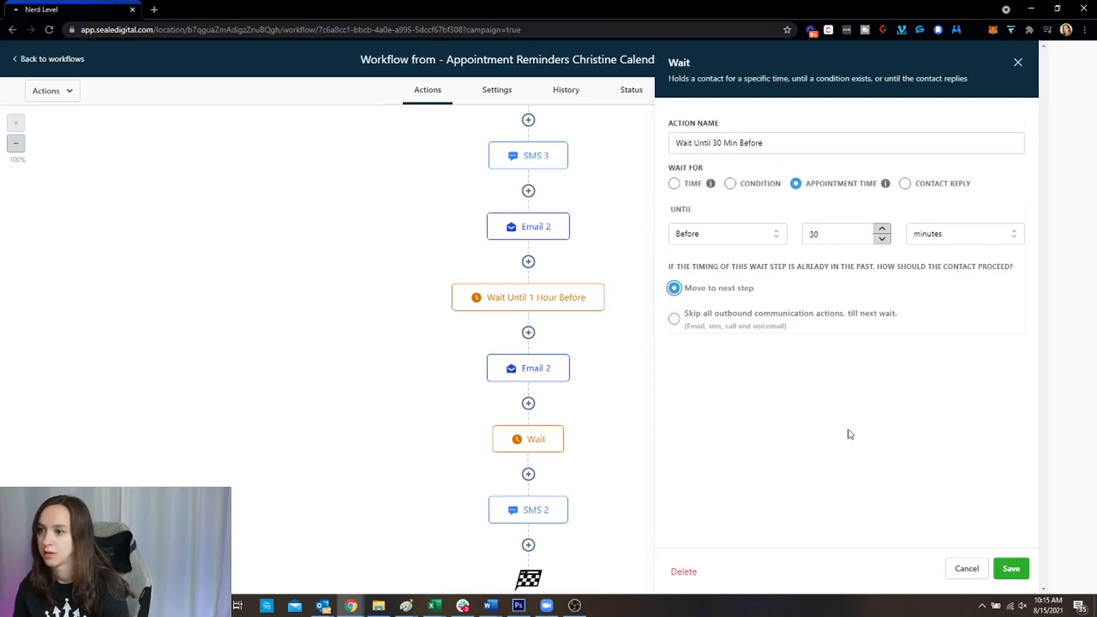
pyautogui.click(1011, 568)
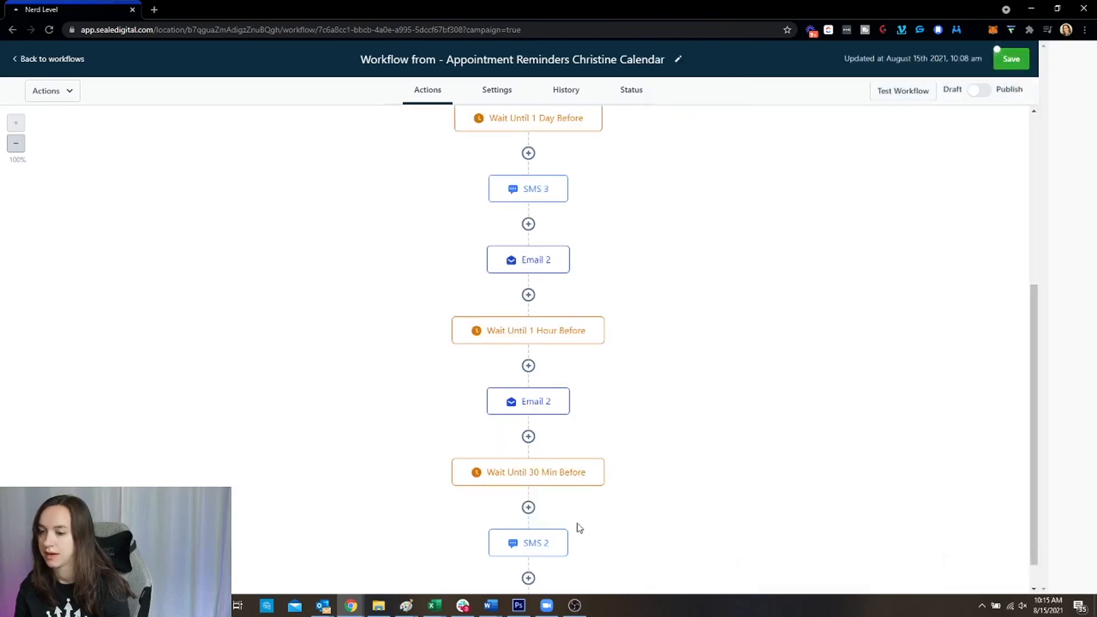
pyautogui.click(539, 544)
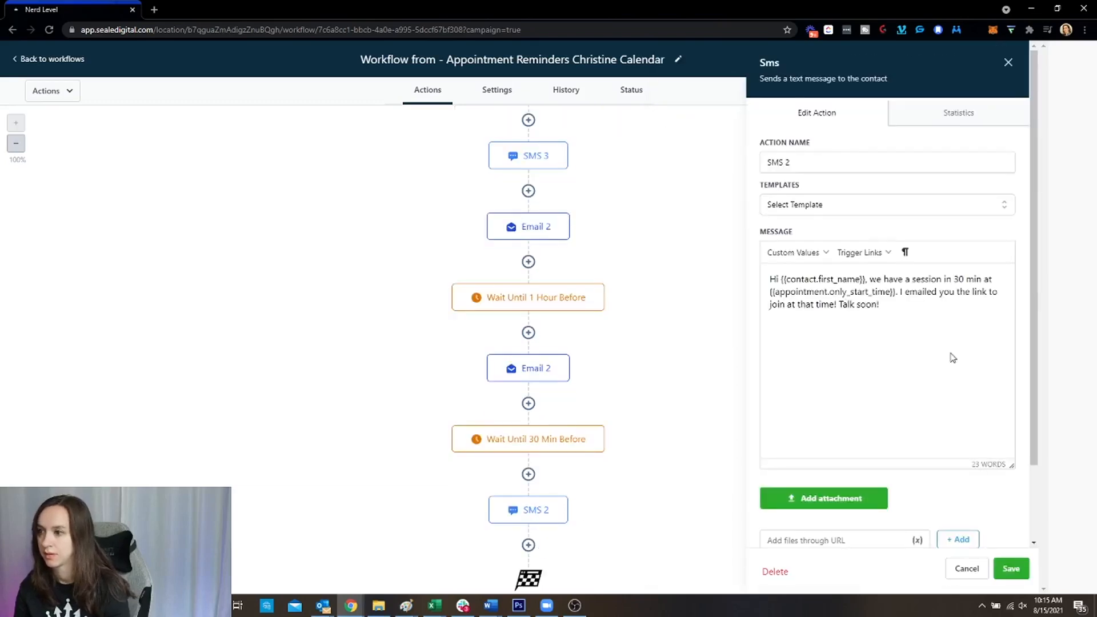
# Close SMS 2 and switch to the Appointment Christine Automation trigger tab
pyautogui.click(967, 569)
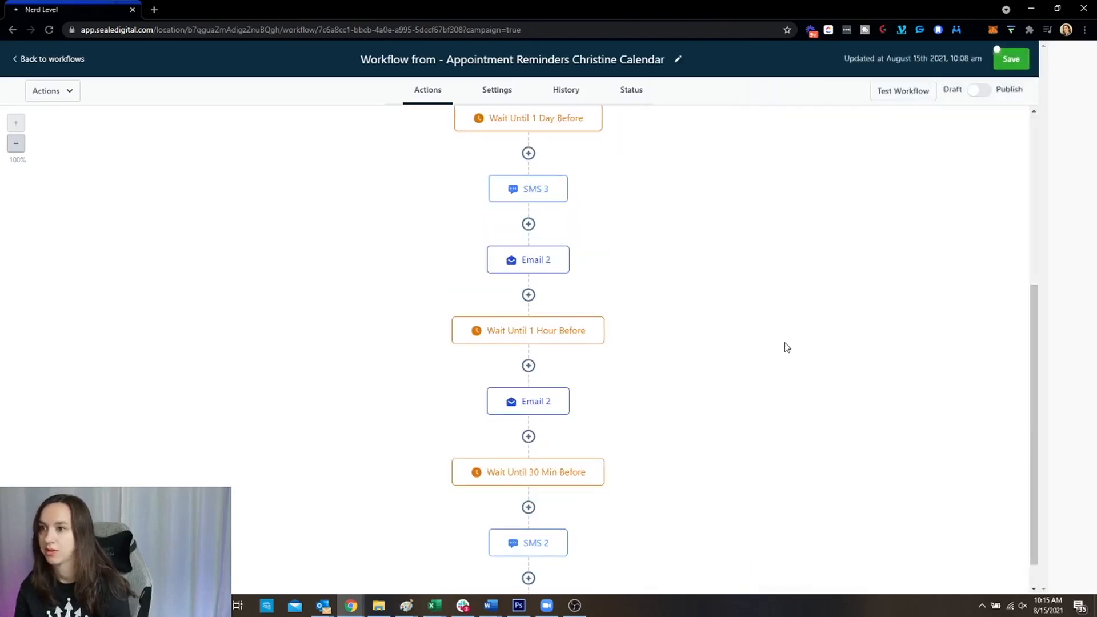
pyautogui.scroll(5, 786, 347)
pyautogui.scroll(-6, 786, 347)
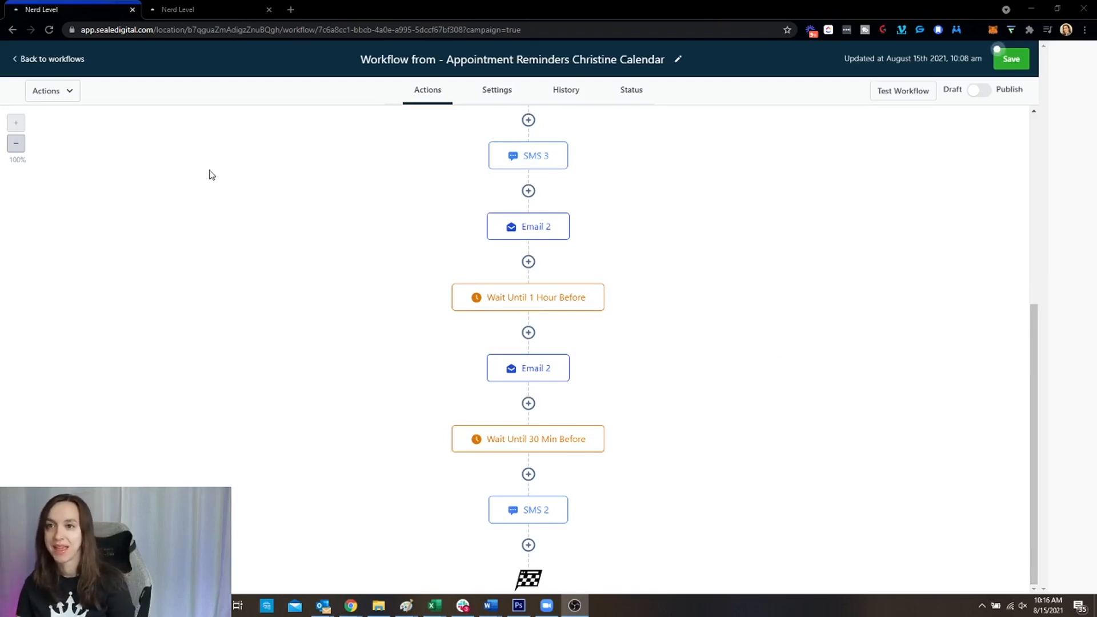
pyautogui.click(218, 7)
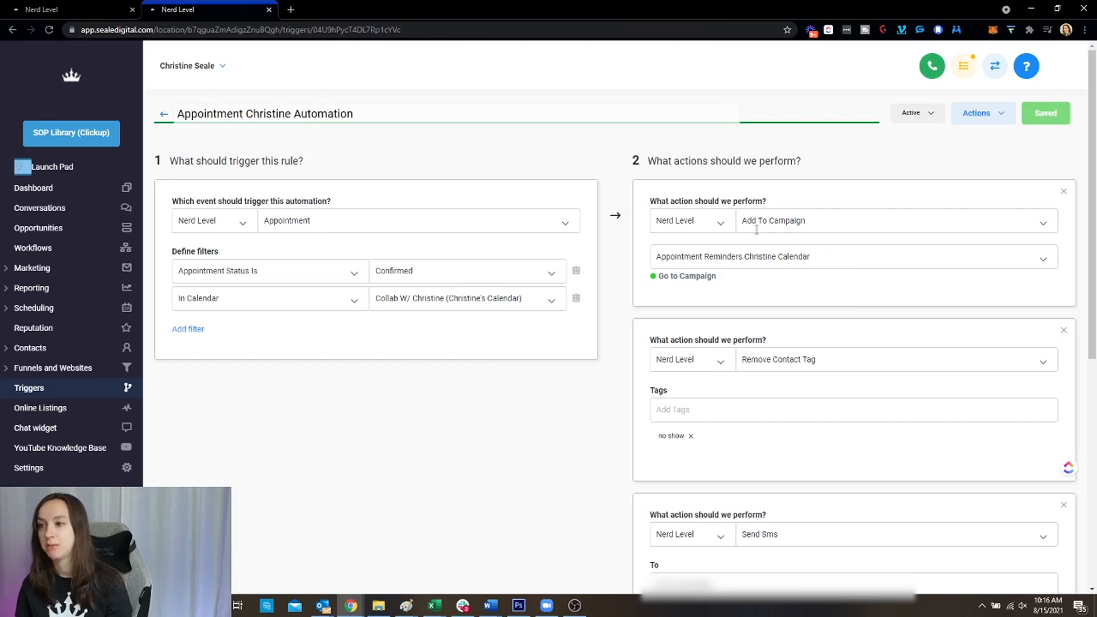
# Glance back at the Appointment Reminders workflow, then return to the trigger's action list
pyautogui.hotkey('ctrl', 'shift', 'Tab')
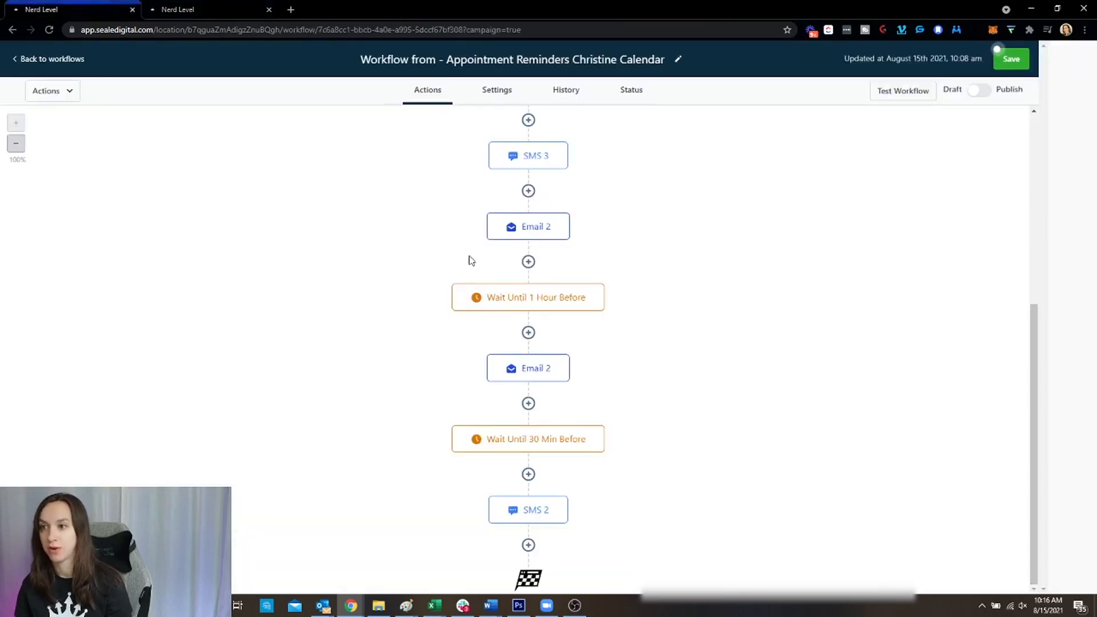
pyautogui.click(206, 7)
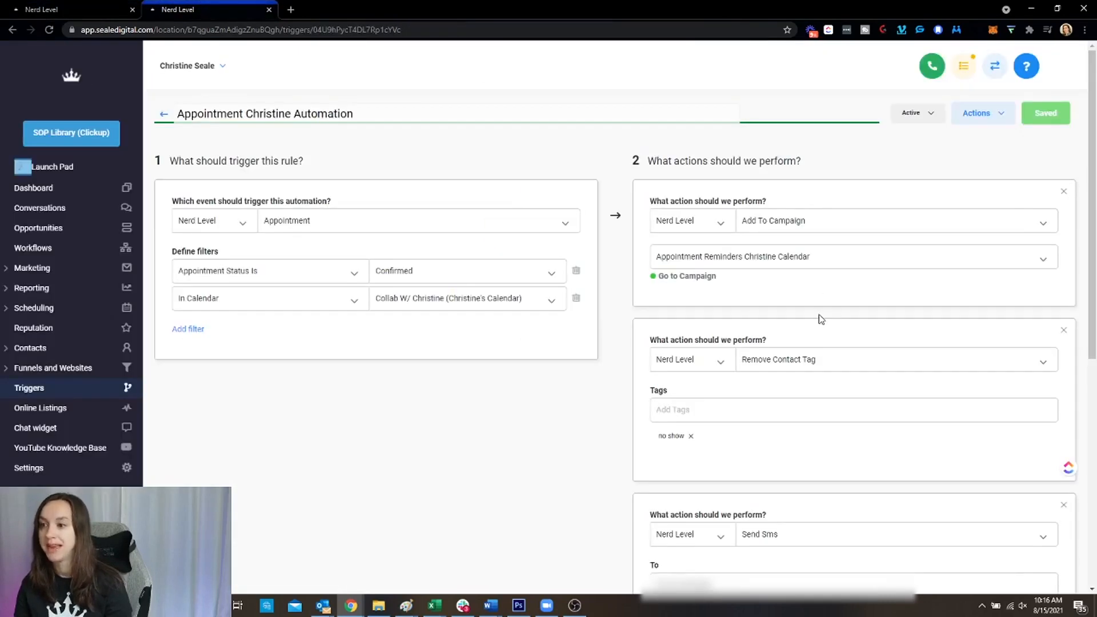
pyautogui.scroll(-3, 822, 314)
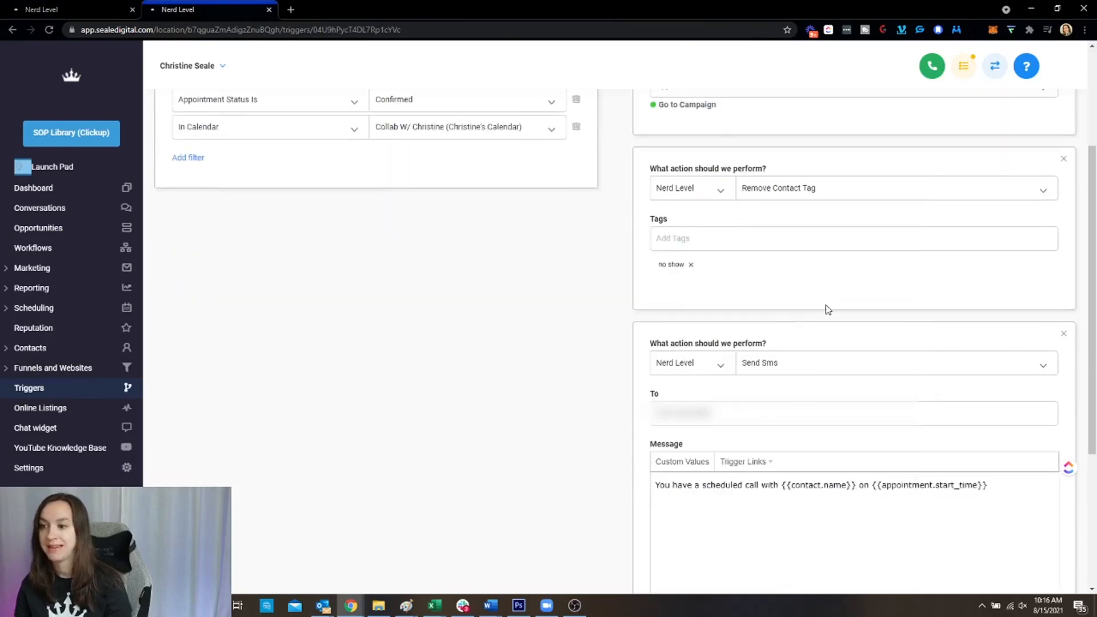
pyautogui.scroll(-4, 828, 309)
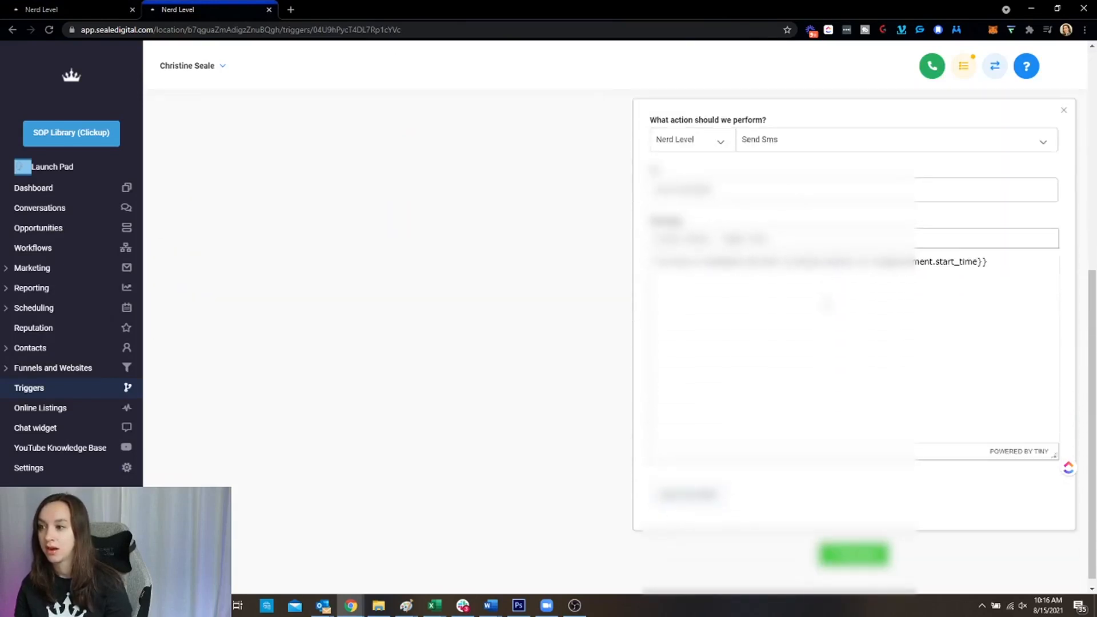
pyautogui.scroll(7, 828, 309)
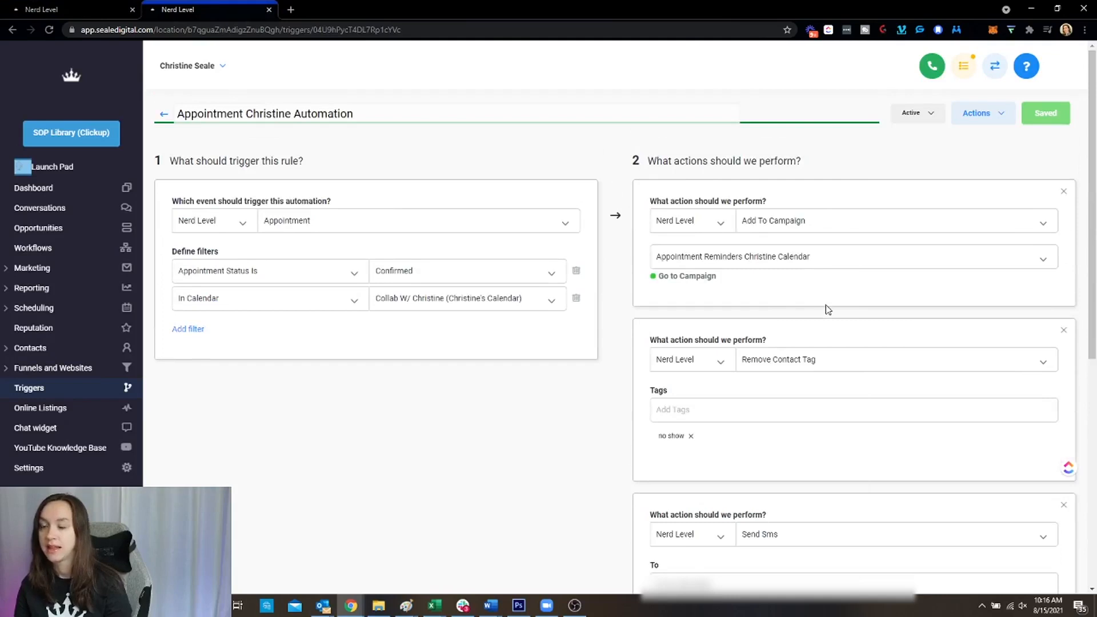
pyautogui.scroll(-7, 828, 310)
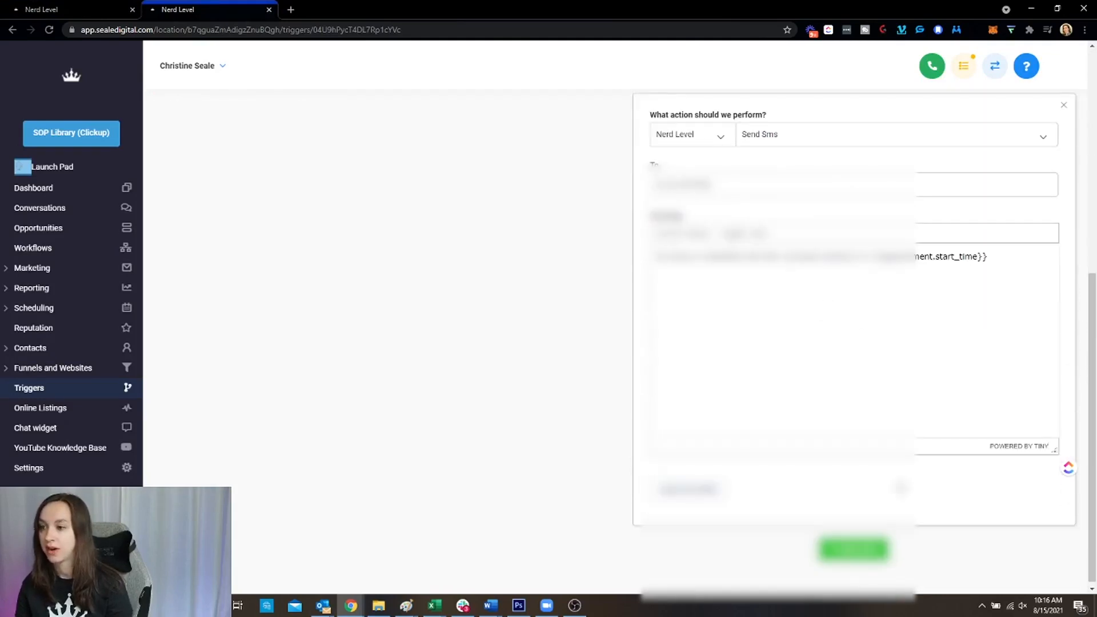
# Add an Add / Update Opportunity action below Send SMS, leaving its pipeline unselected
pyautogui.click(853, 545)
pyautogui.scroll(-2, 857, 465)
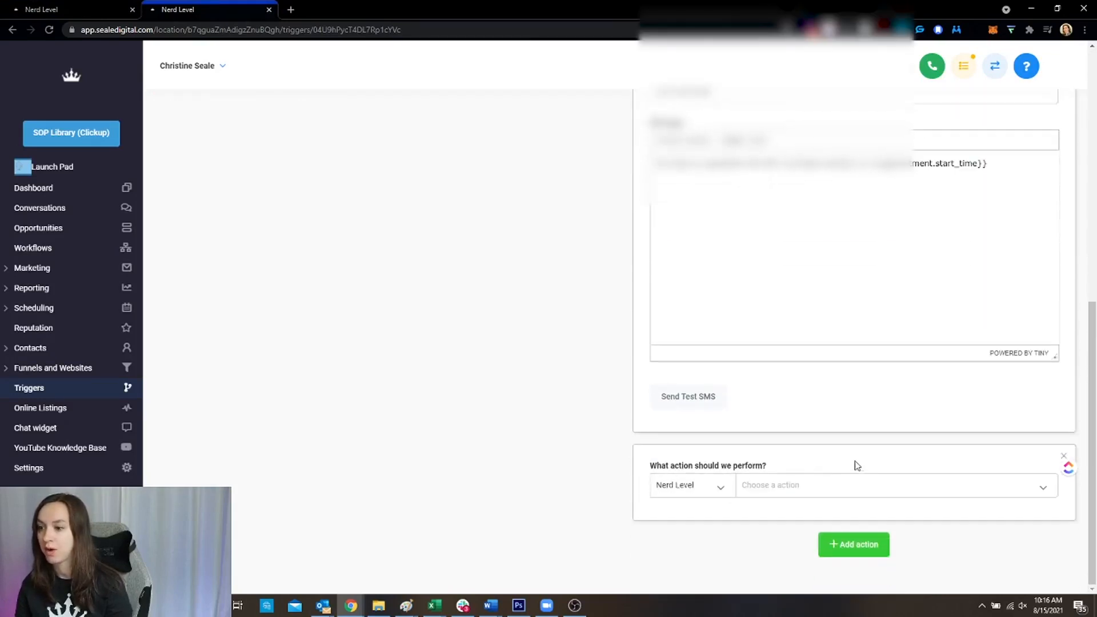
pyautogui.click(766, 487)
pyautogui.click(837, 337)
pyautogui.scroll(-4, 837, 342)
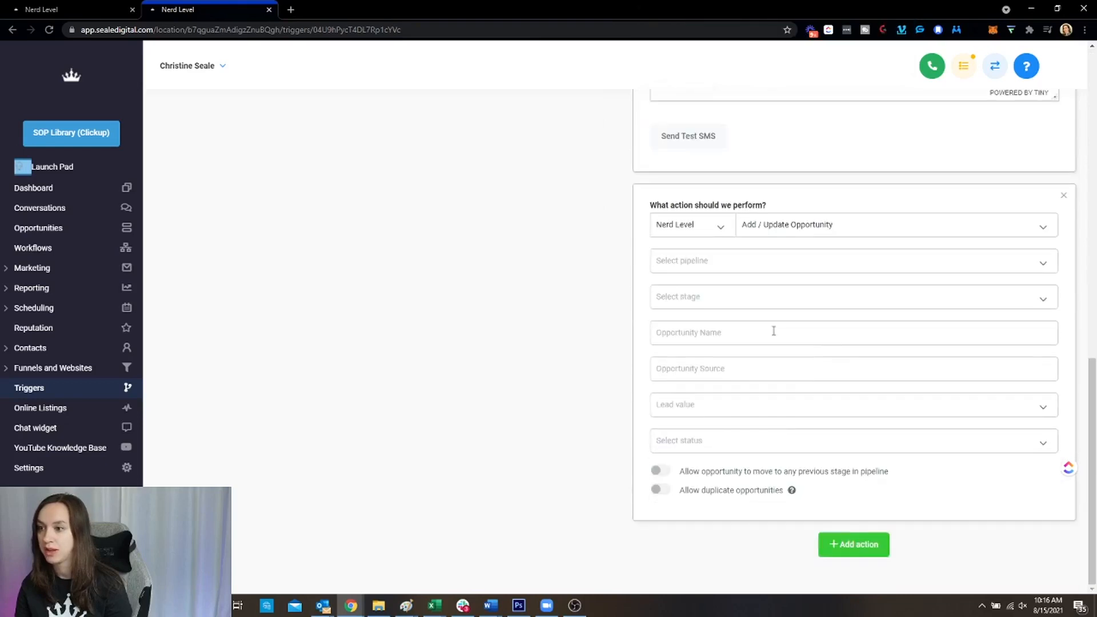
pyautogui.click(773, 263)
pyautogui.click(773, 262)
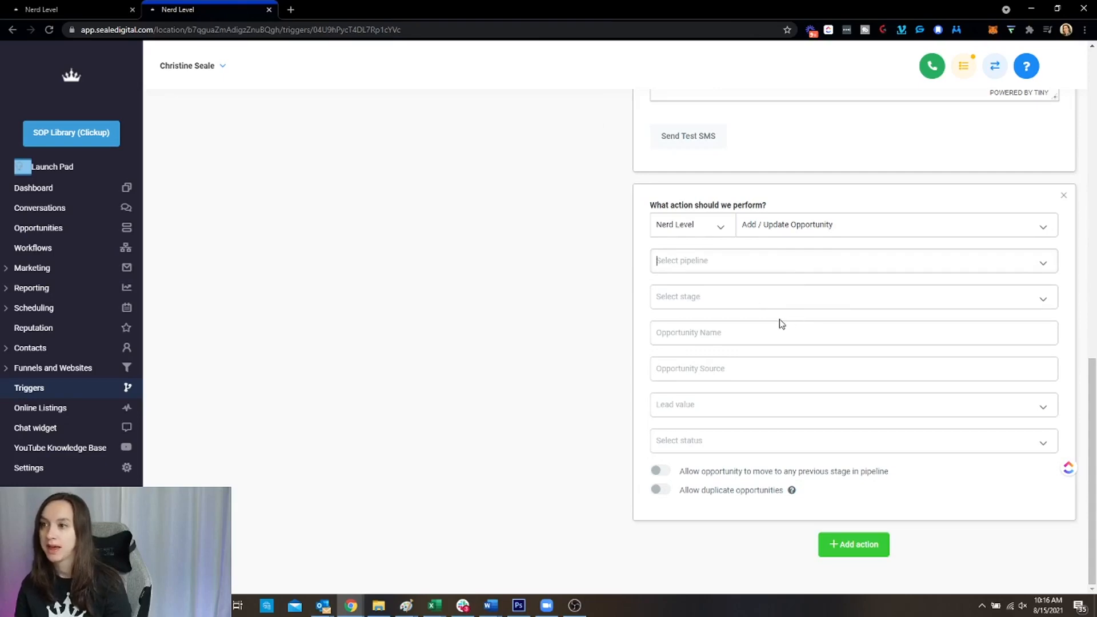
pyautogui.scroll(15, 785, 334)
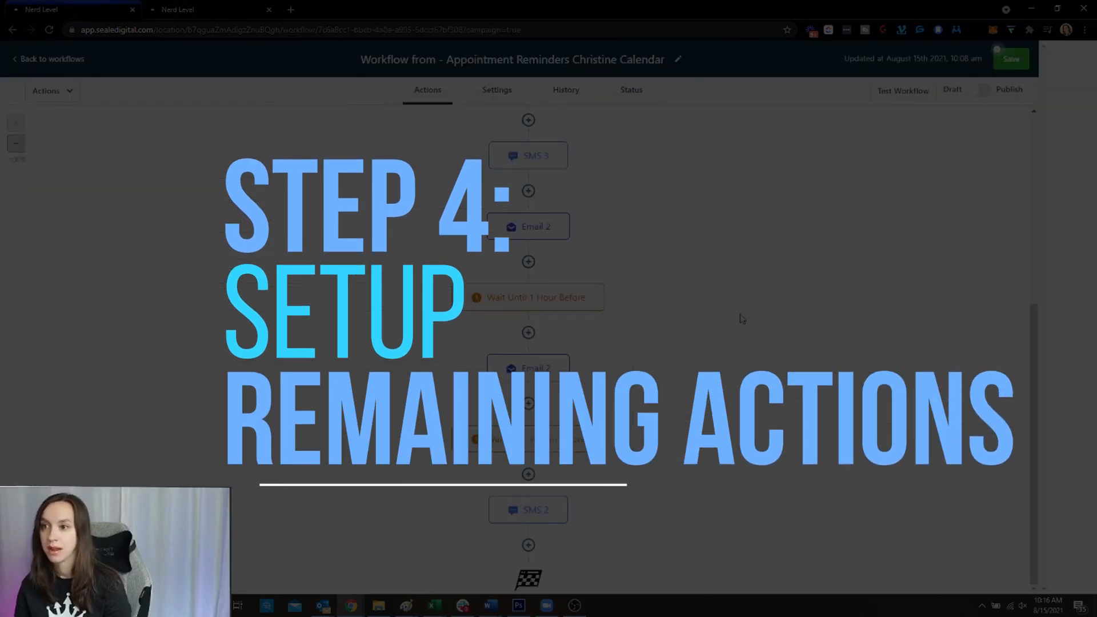
# Insert a blank step above Email 3 and browse the available actions
pyautogui.scroll(3, 728, 326)
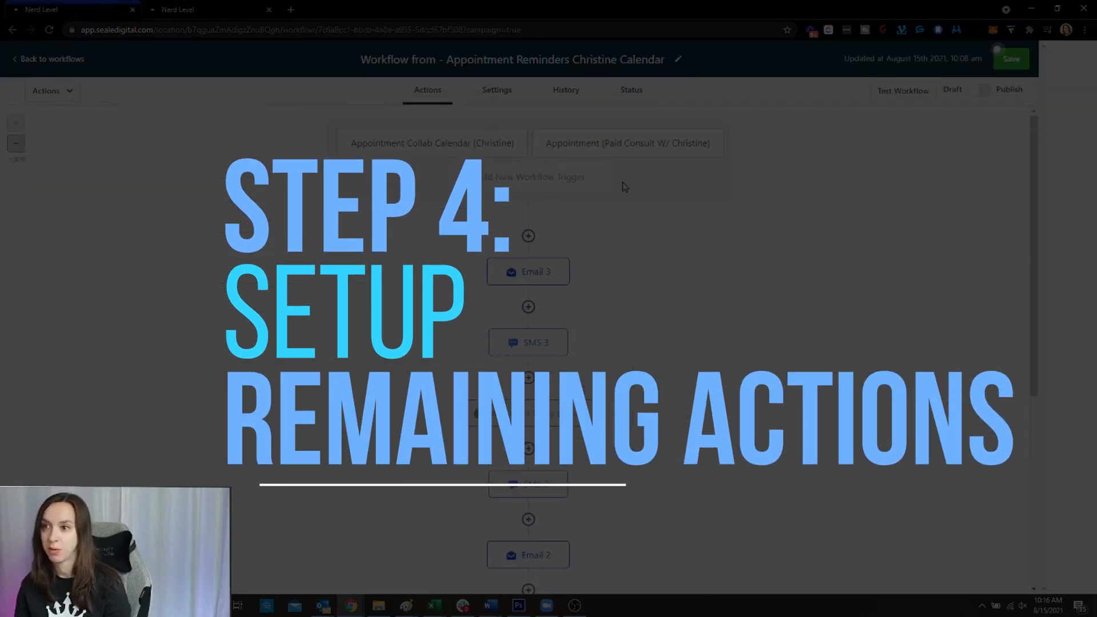
pyautogui.click(526, 236)
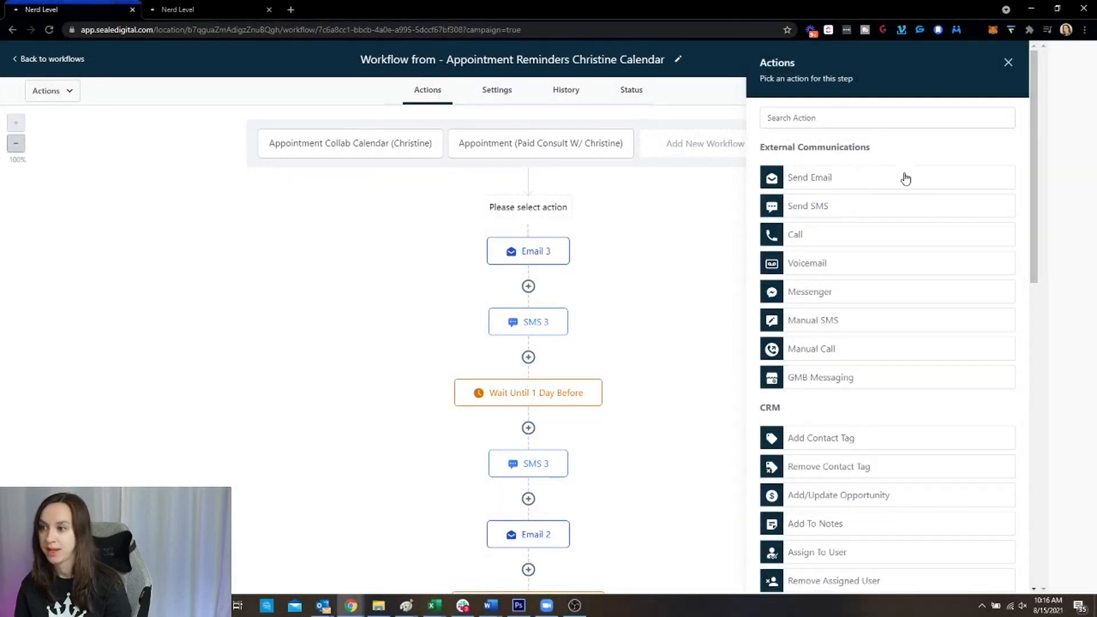
pyautogui.scroll(-2, 869, 179)
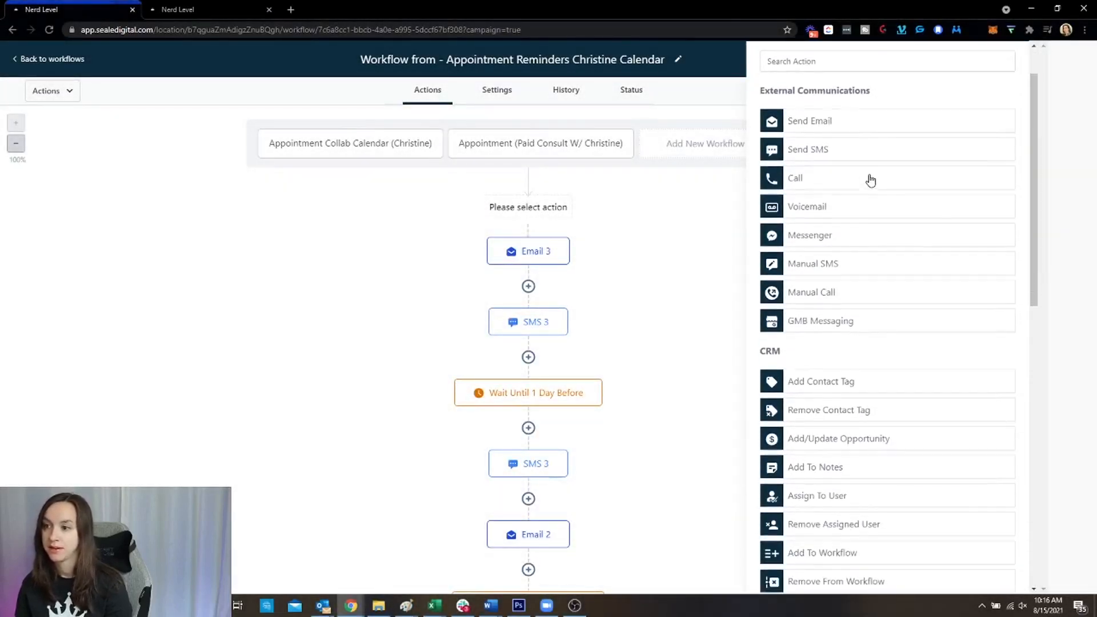
pyautogui.scroll(-2, 869, 180)
pyautogui.scroll(-9, 871, 181)
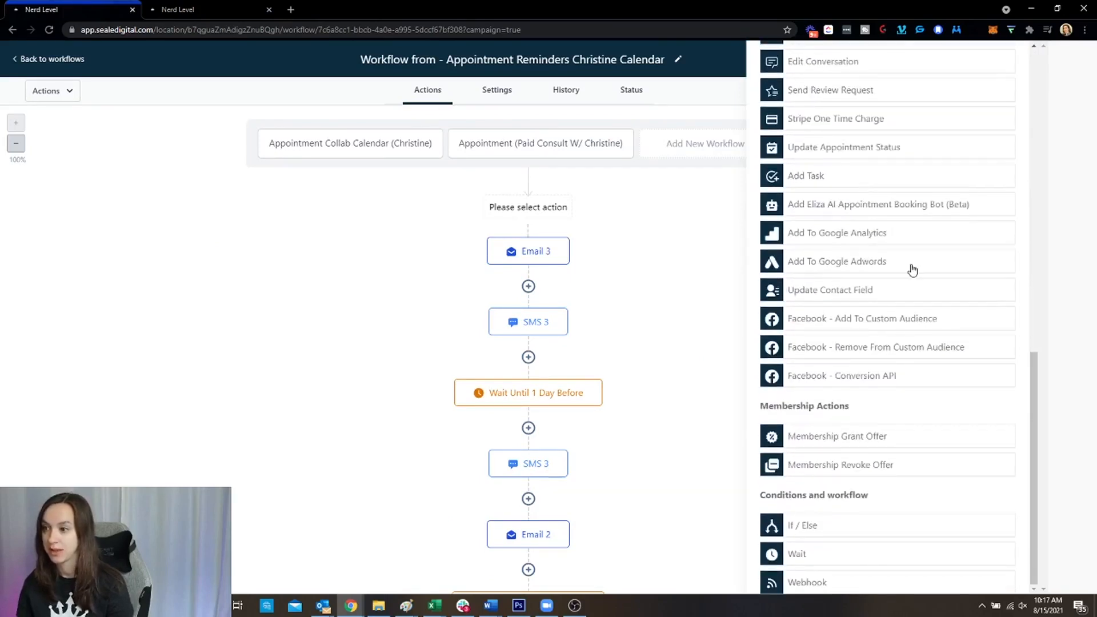
pyautogui.scroll(10, 962, 499)
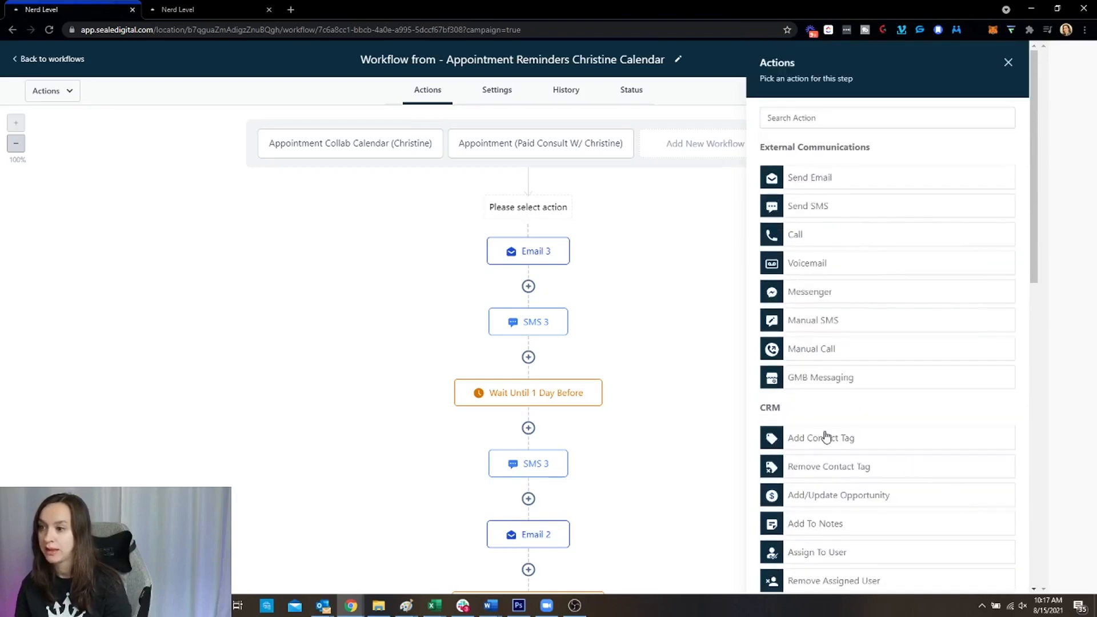
# Make the new step Remove Contact Tag 'noshow' and save, then insert another step above it
pyautogui.click(821, 473)
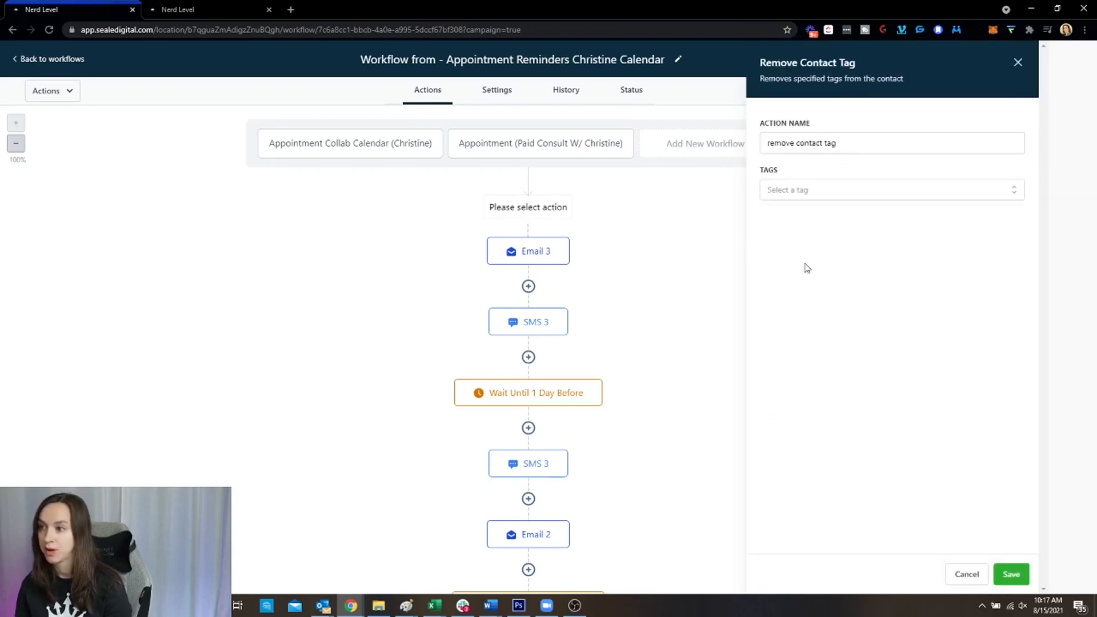
pyautogui.click(804, 196)
pyautogui.click(830, 223)
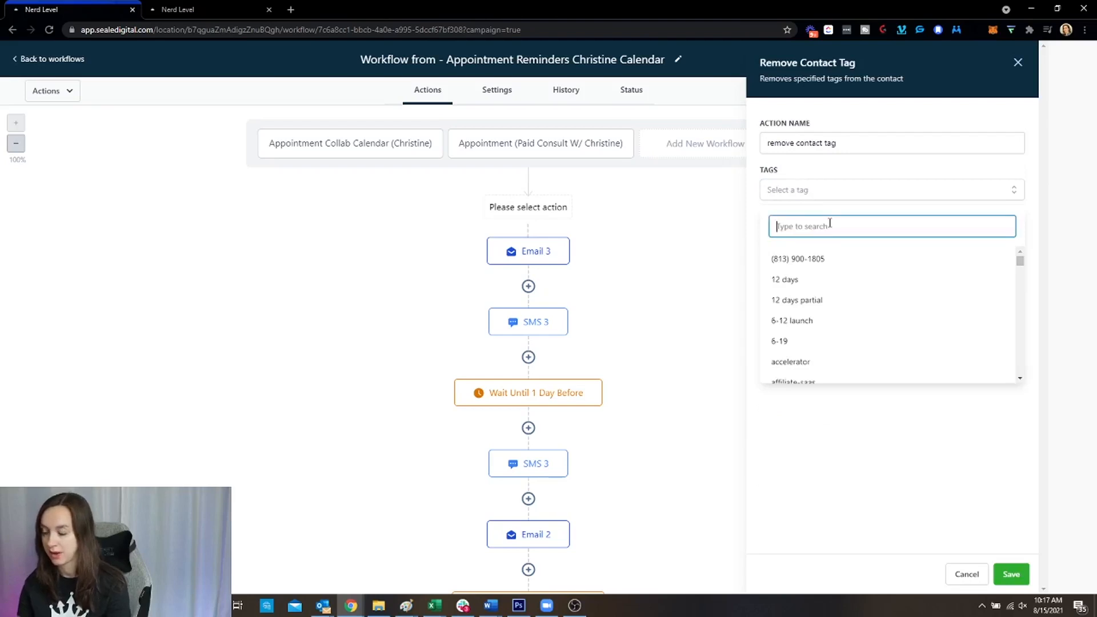
pyautogui.write('no sho')
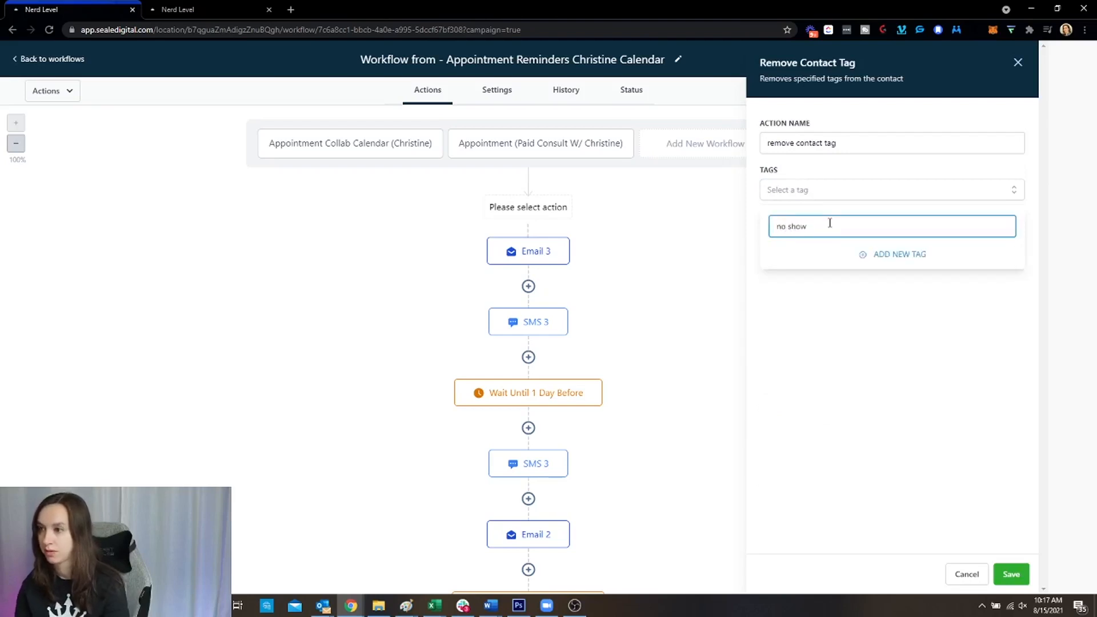
pyautogui.write('w')
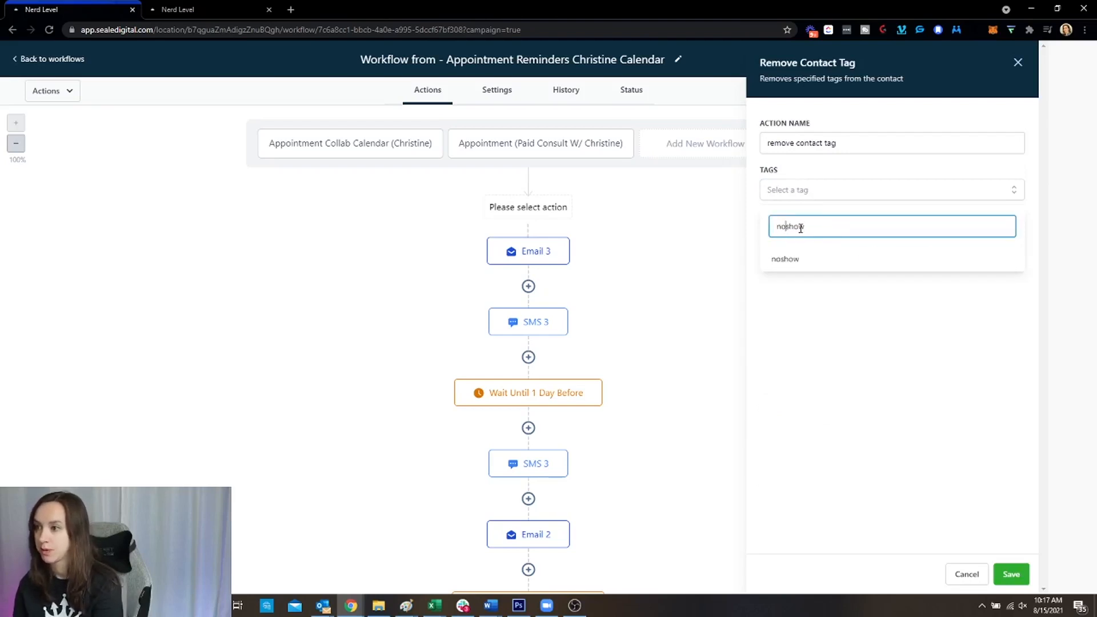
pyautogui.click(835, 254)
pyautogui.click(1019, 577)
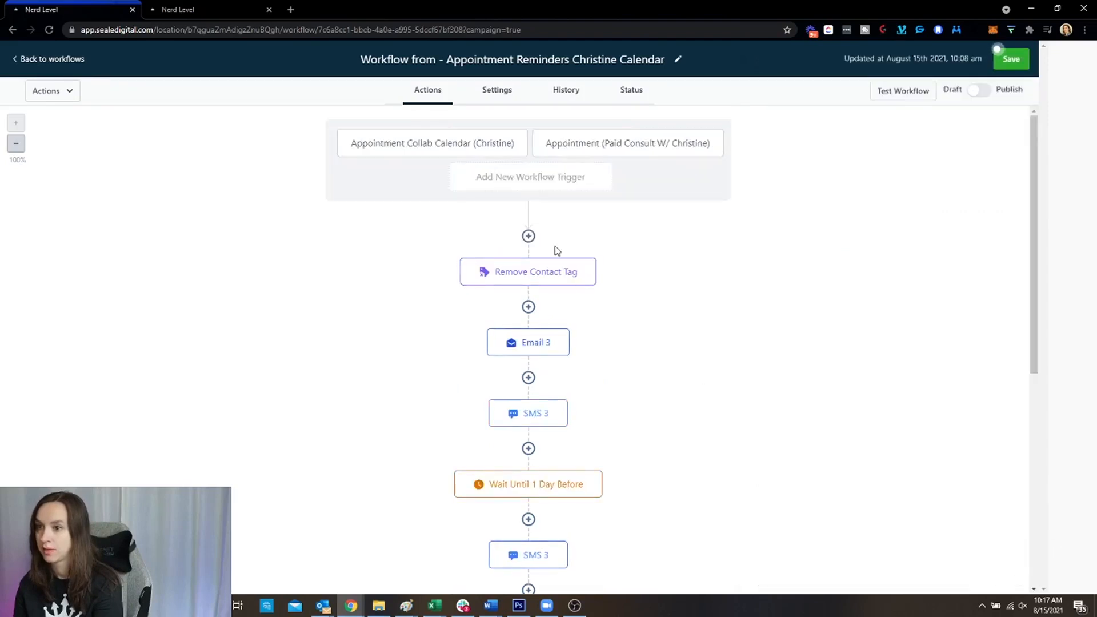
pyautogui.click(529, 237)
# Make the step Create Opportunity in the Leads pipeline at the Qualifying Call stage
pyautogui.click(832, 113)
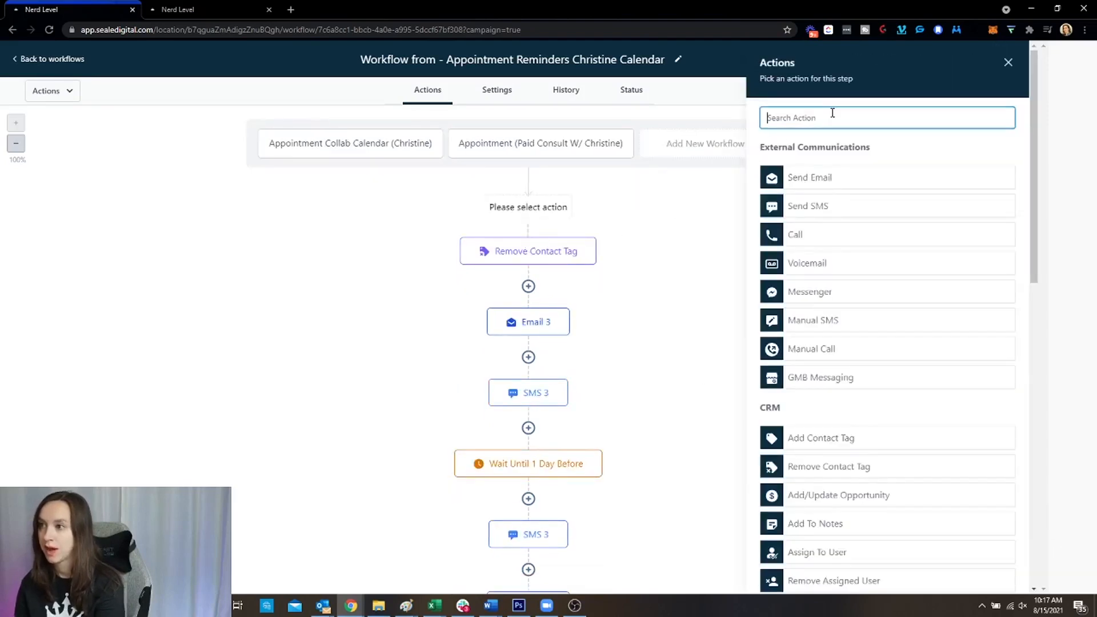
pyautogui.write('oppo')
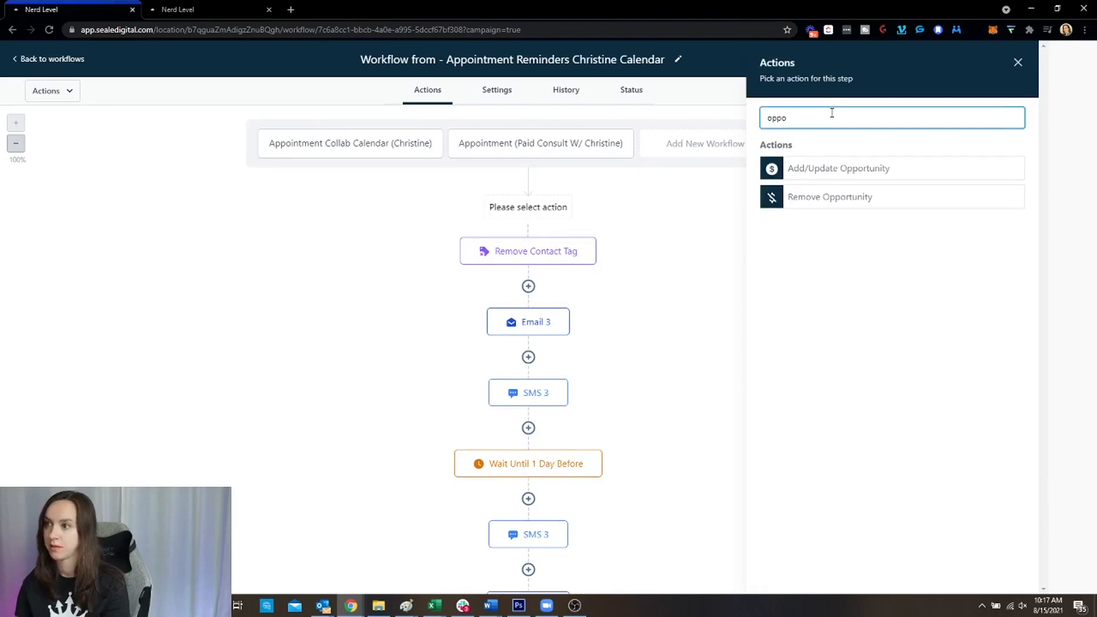
pyautogui.click(878, 171)
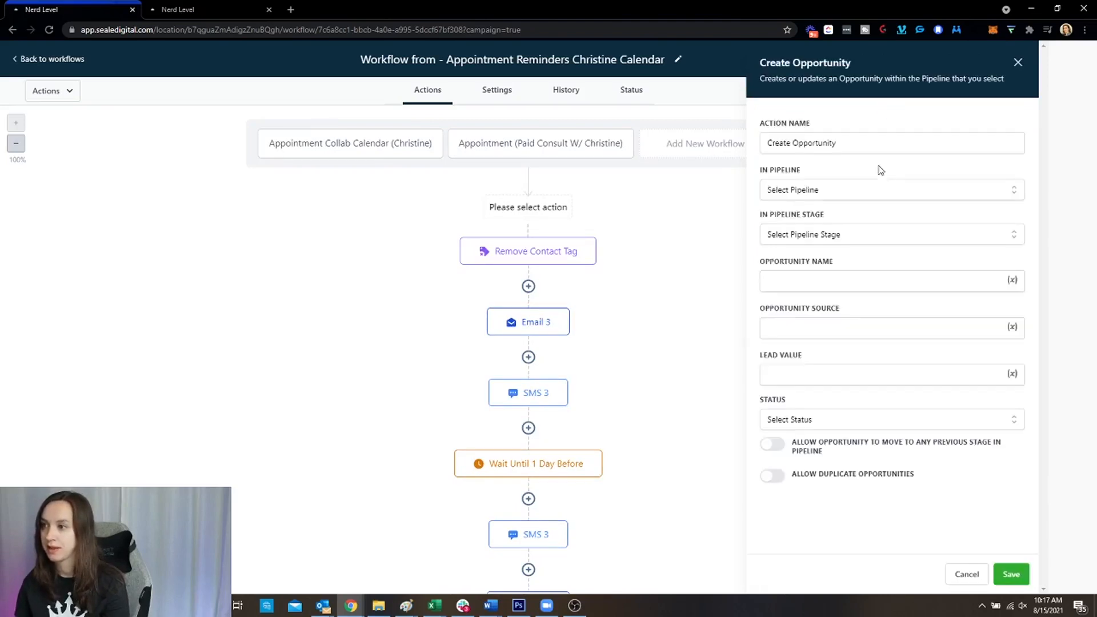
pyautogui.click(838, 189)
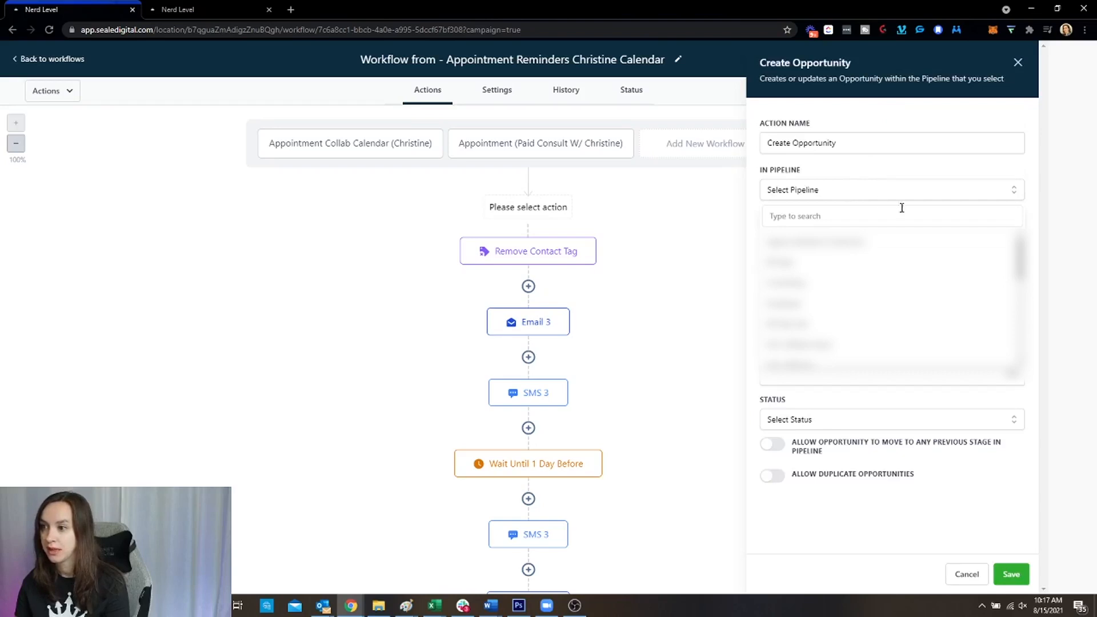
pyautogui.scroll(-2, 926, 301)
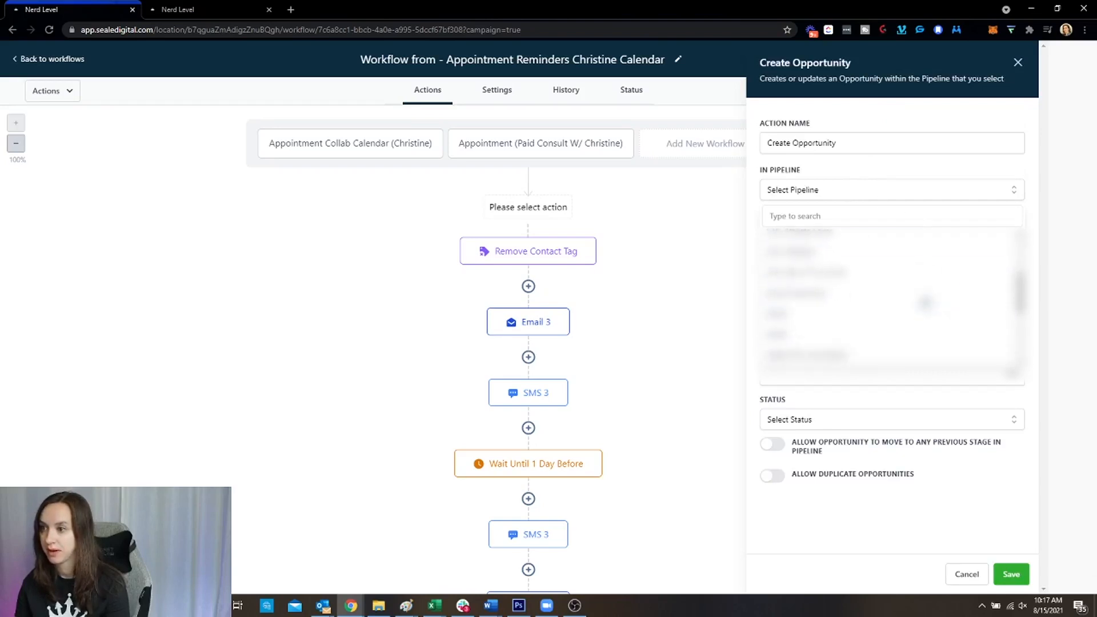
pyautogui.click(822, 292)
pyautogui.click(835, 235)
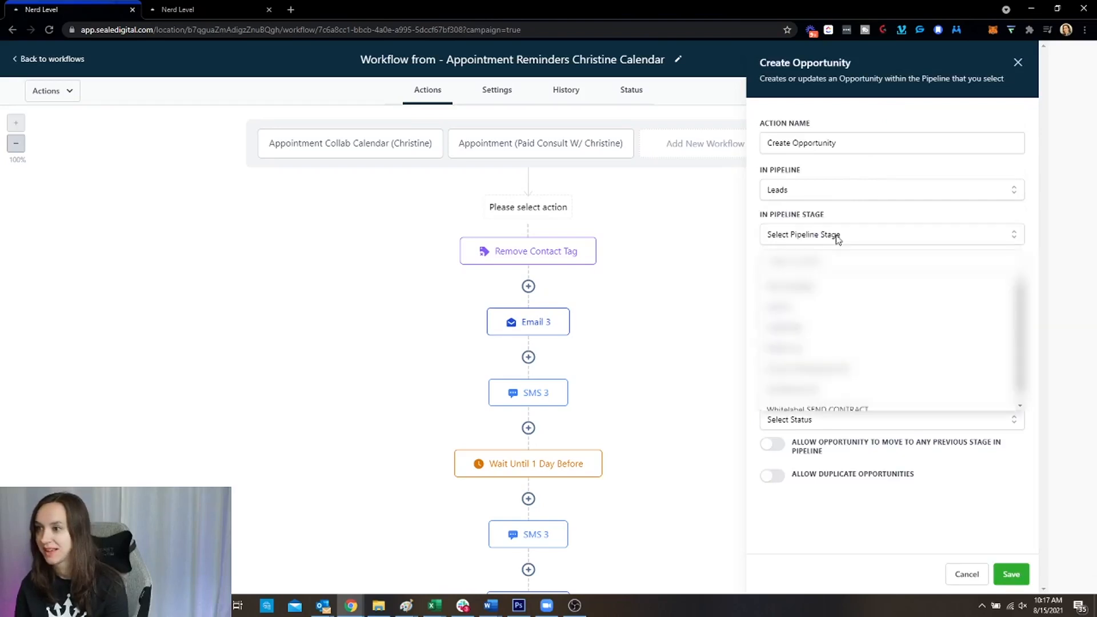
pyautogui.click(821, 313)
pyautogui.click(825, 244)
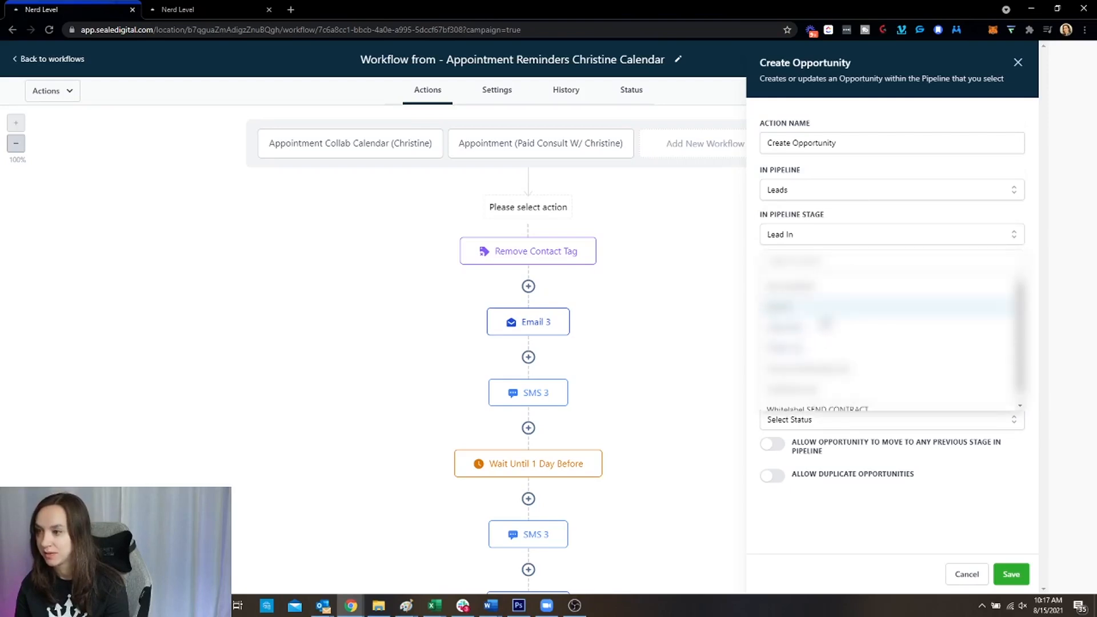
pyautogui.click(825, 324)
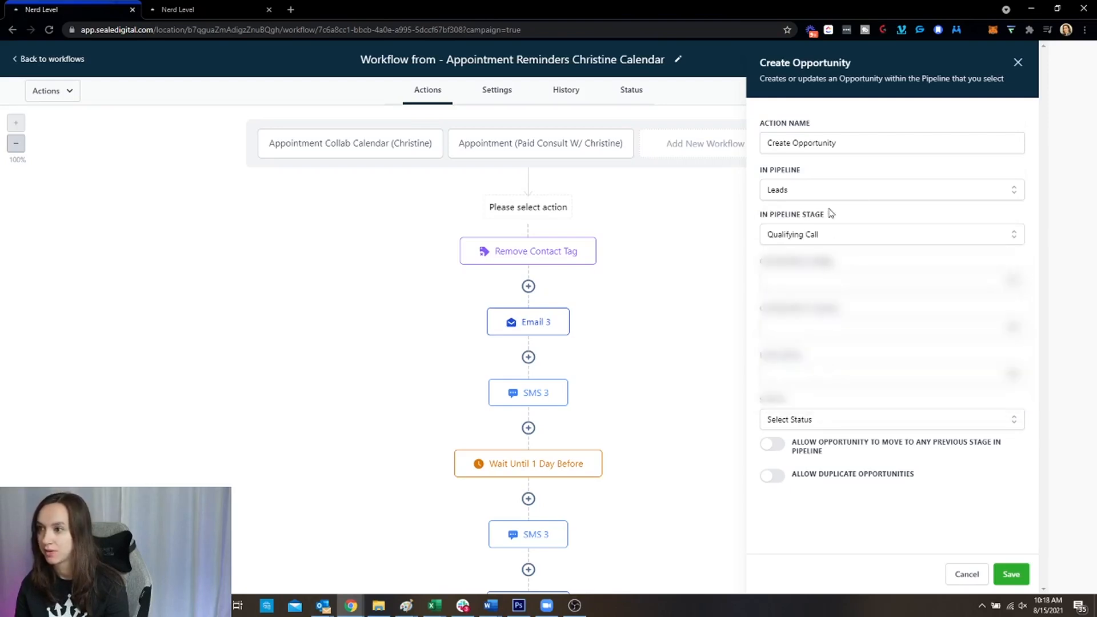
# Set the opportunity name to {{contact.name}} and the source to {{contact.source}}
pyautogui.click(823, 281)
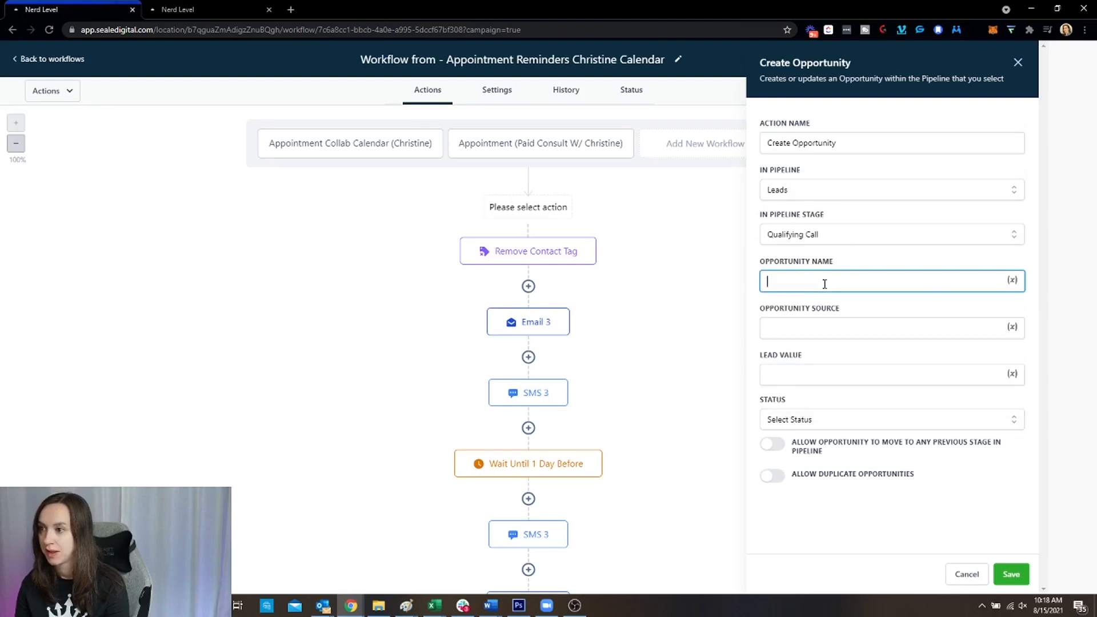
pyautogui.click(1013, 282)
pyautogui.click(964, 332)
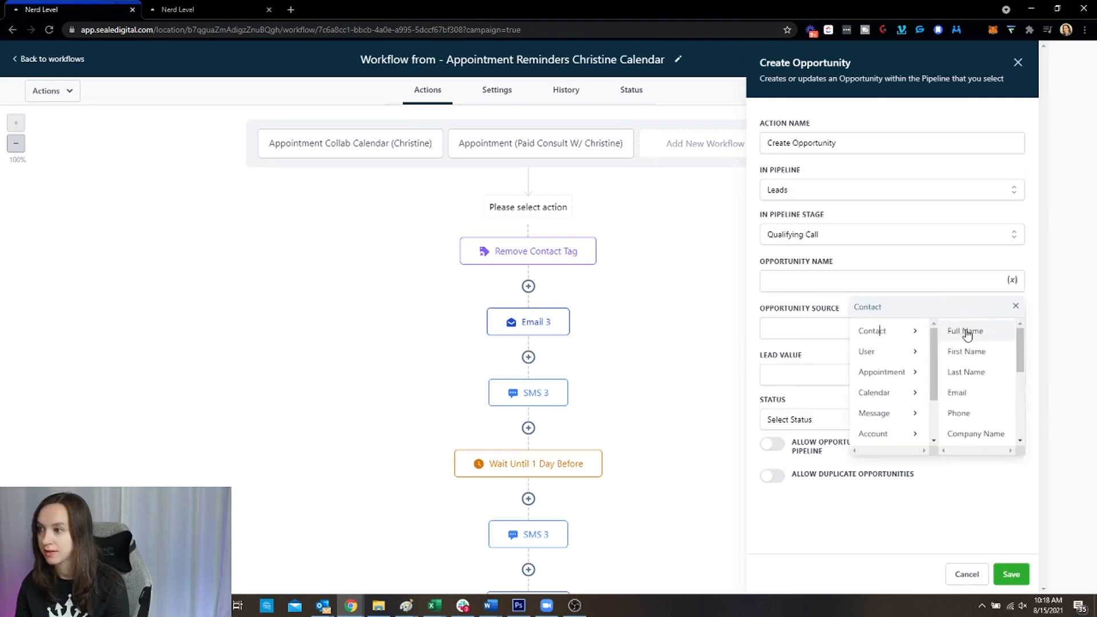
pyautogui.click(975, 337)
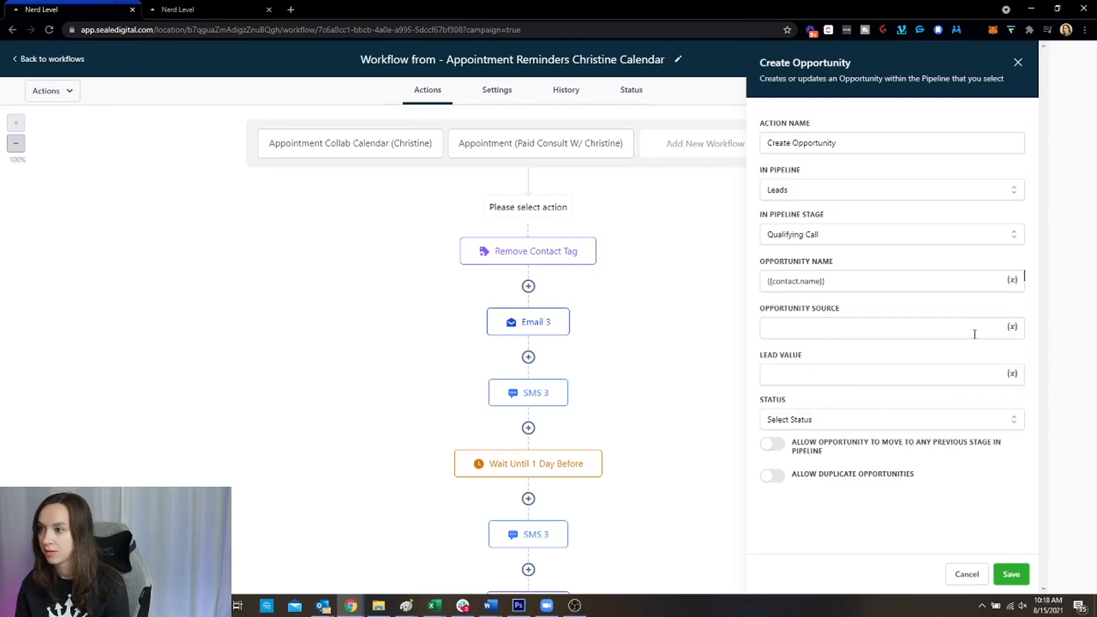
pyautogui.click(1013, 330)
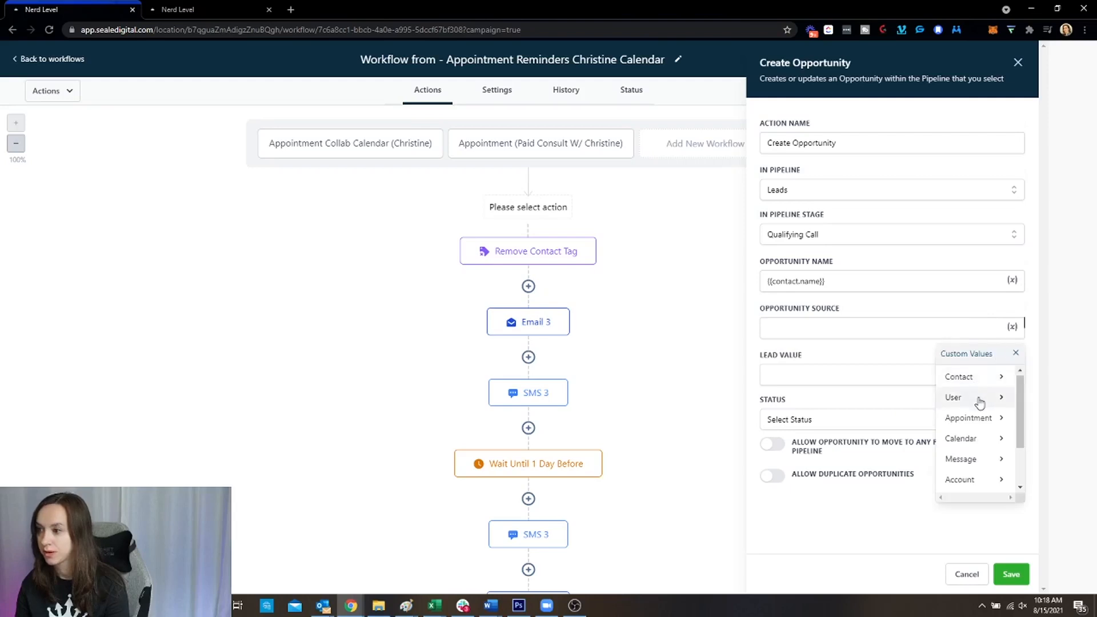
pyautogui.scroll(-2, 971, 428)
pyautogui.click(969, 481)
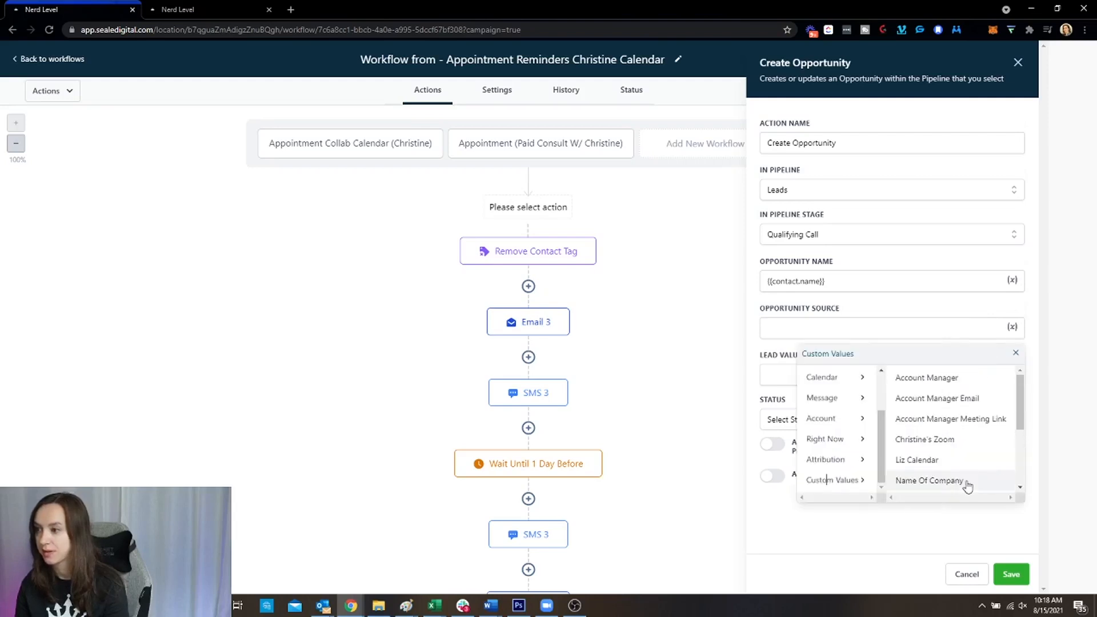
pyautogui.scroll(1, 940, 450)
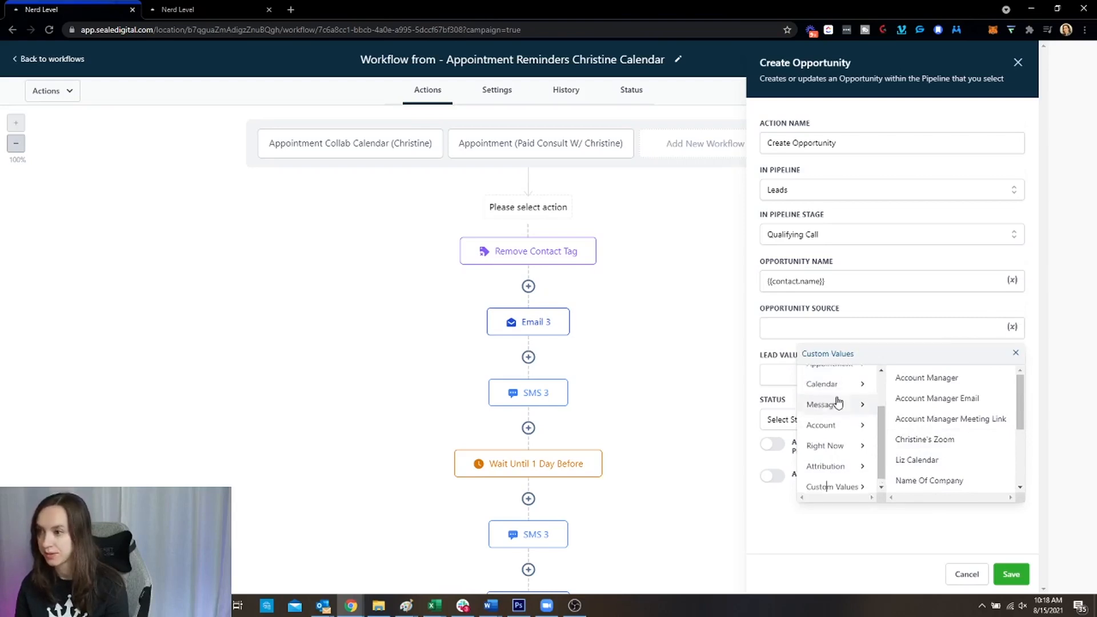
pyautogui.scroll(2, 836, 394)
pyautogui.click(836, 379)
pyautogui.scroll(-5, 965, 416)
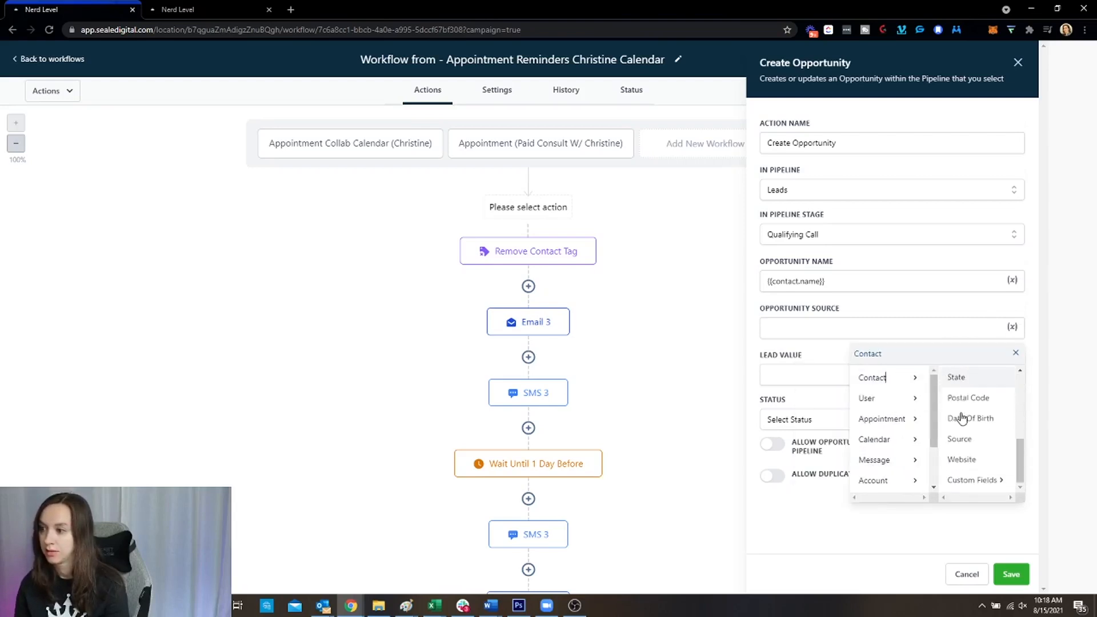
pyautogui.click(989, 480)
pyautogui.scroll(-4, 985, 433)
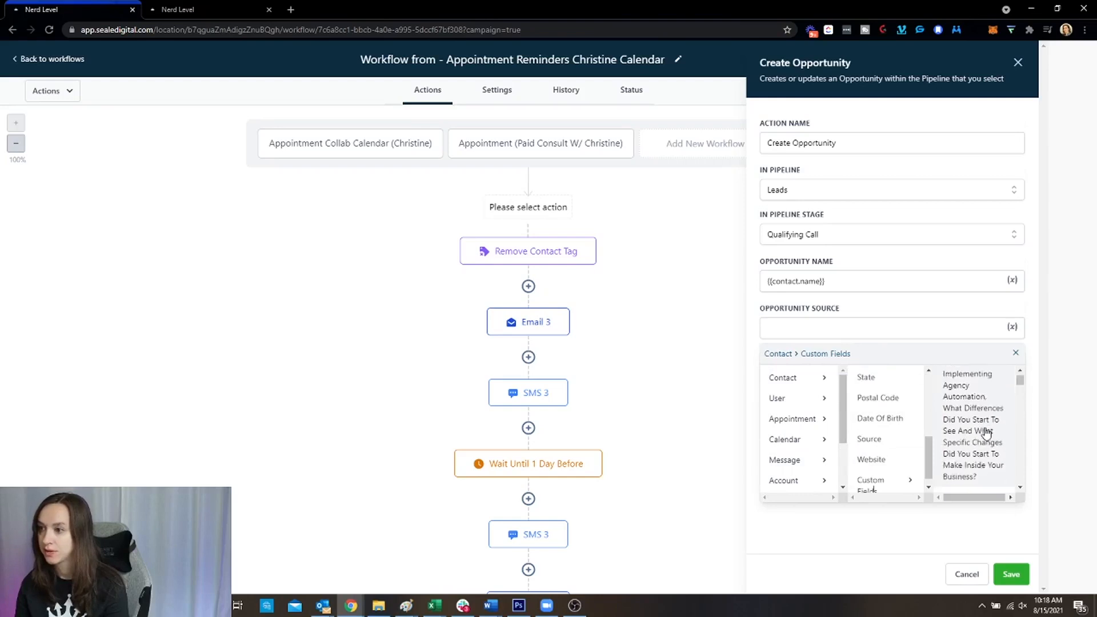
pyautogui.scroll(-3, 985, 433)
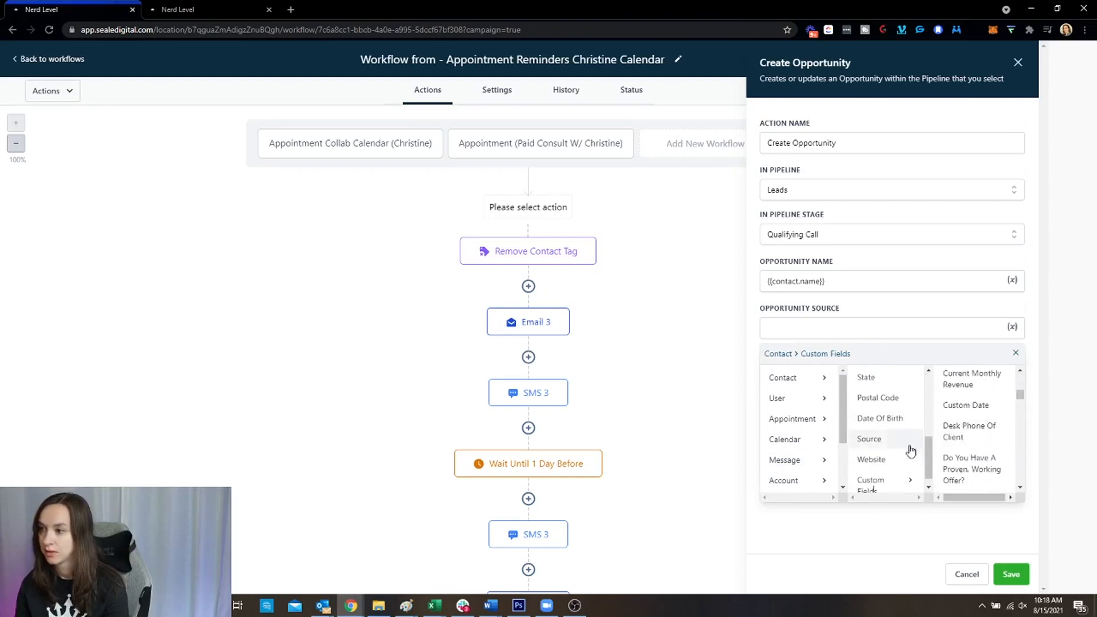
pyautogui.scroll(-1, 900, 454)
pyautogui.click(888, 426)
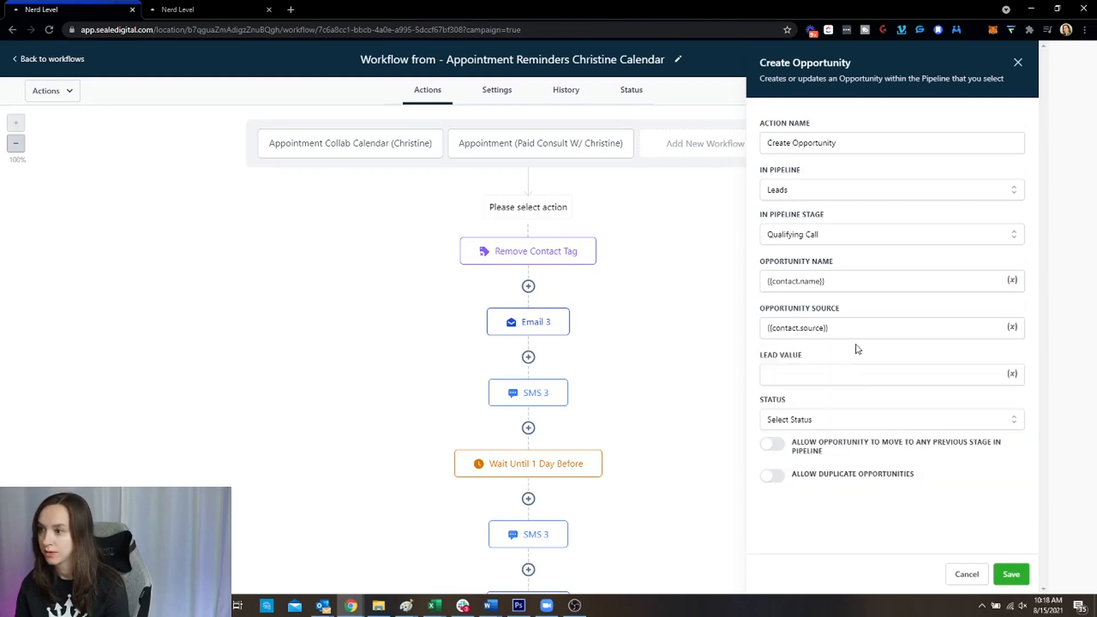
# Enter a lead value of 500, leave status unset, and save the Create Opportunity step
pyautogui.click(854, 374)
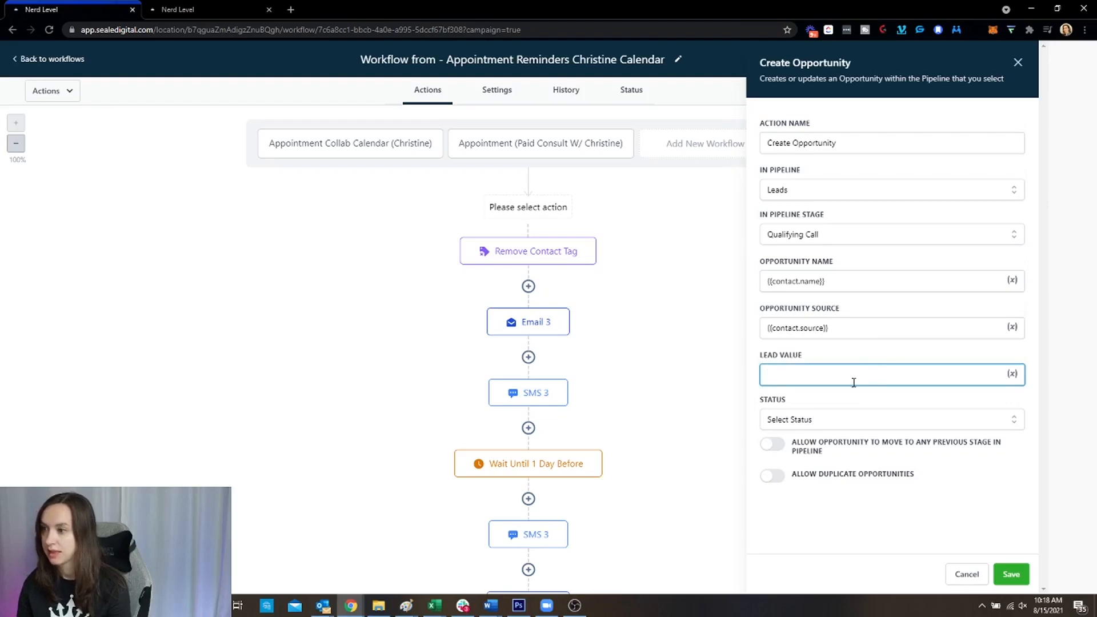
pyautogui.moveTo(814, 357); pyautogui.dragTo(760, 355)
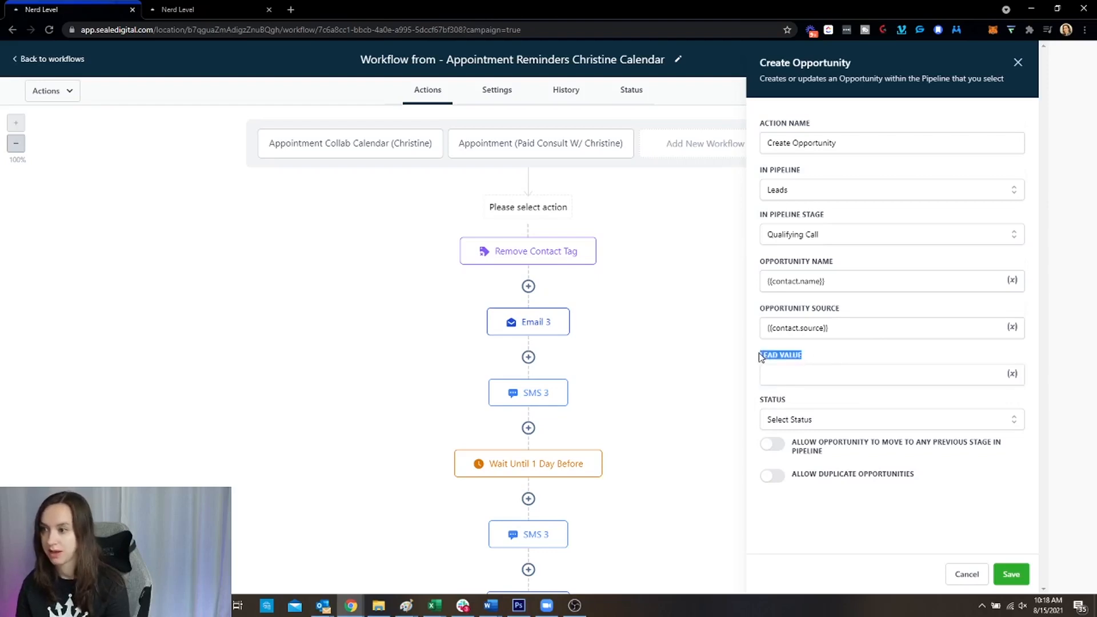
pyautogui.click(804, 375)
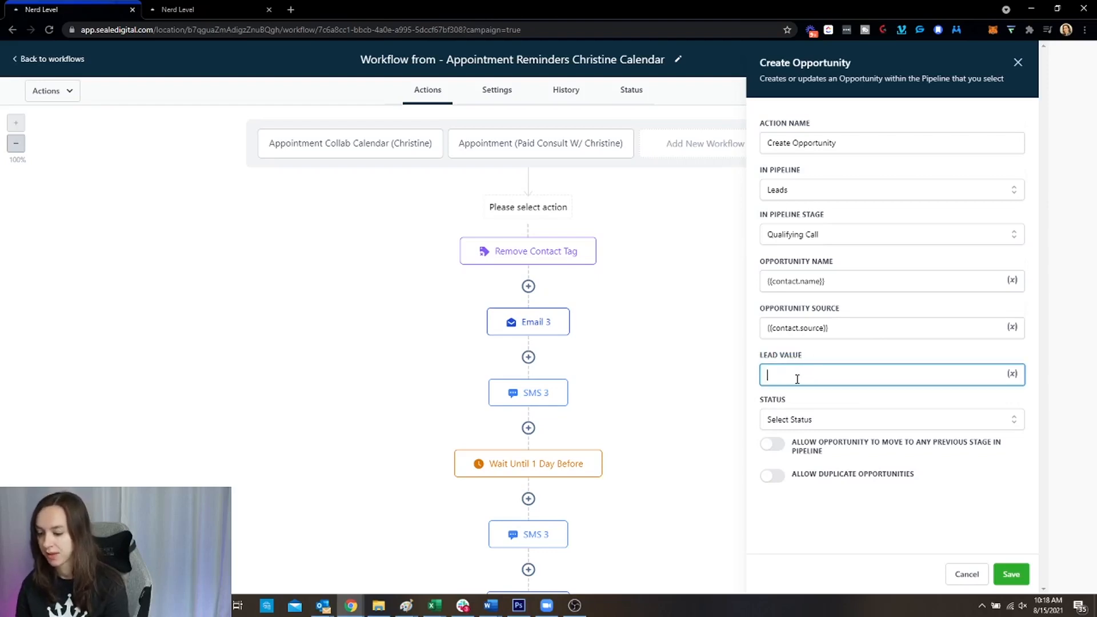
pyautogui.click(803, 421)
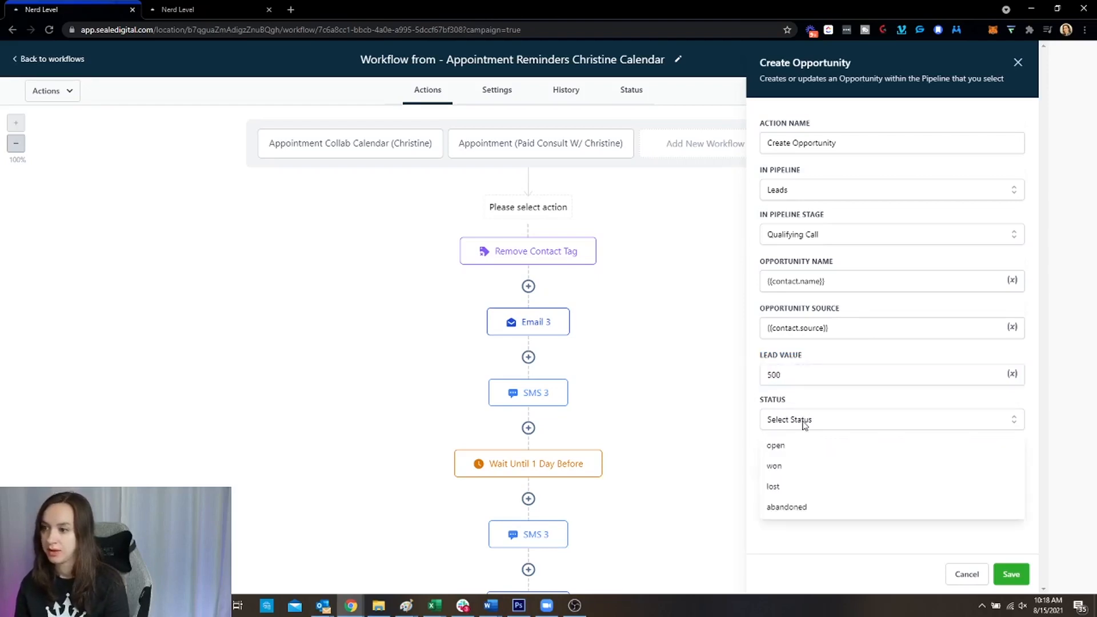
pyautogui.click(803, 421)
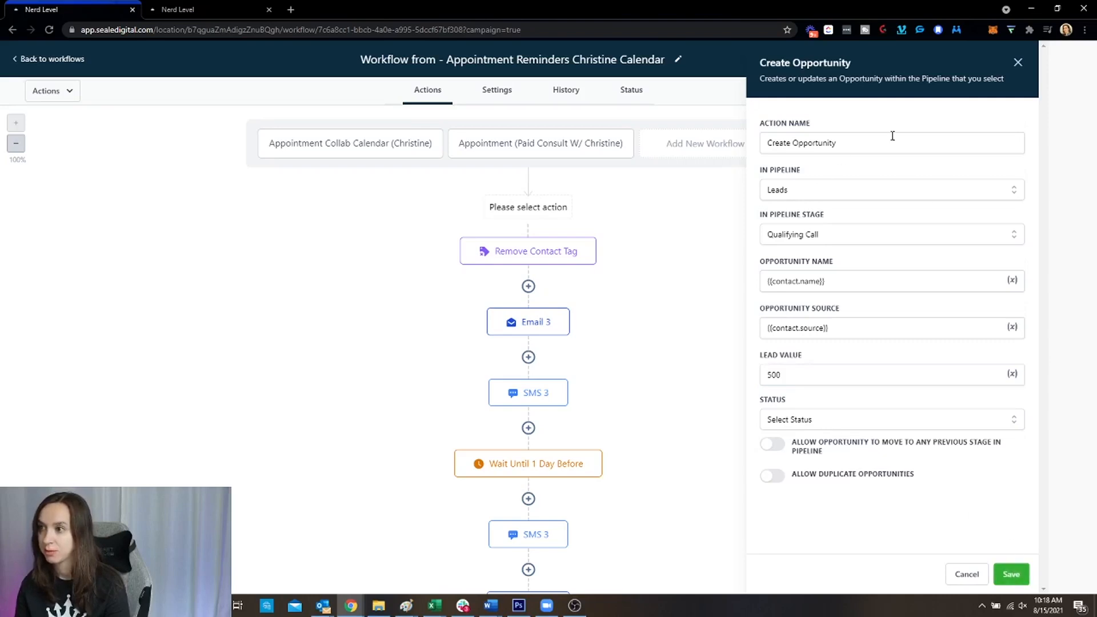
pyautogui.click(1011, 574)
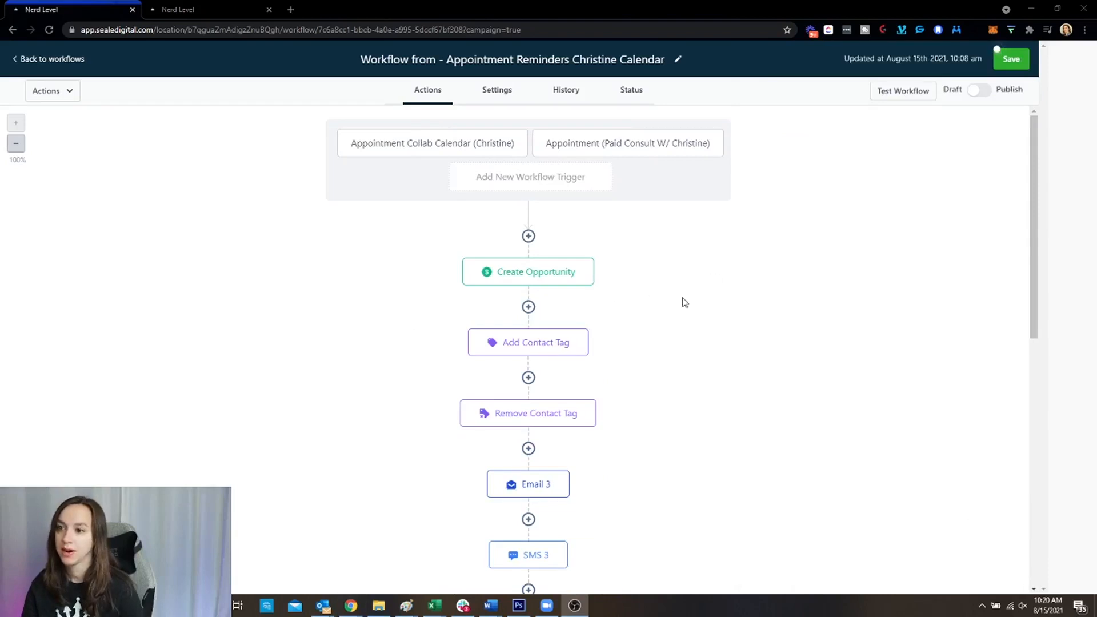
# Scroll to the end flag and save the Appointment Reminders workflow, updated at 10:21 am
pyautogui.scroll(-4, 680, 300)
pyautogui.scroll(-5, 680, 298)
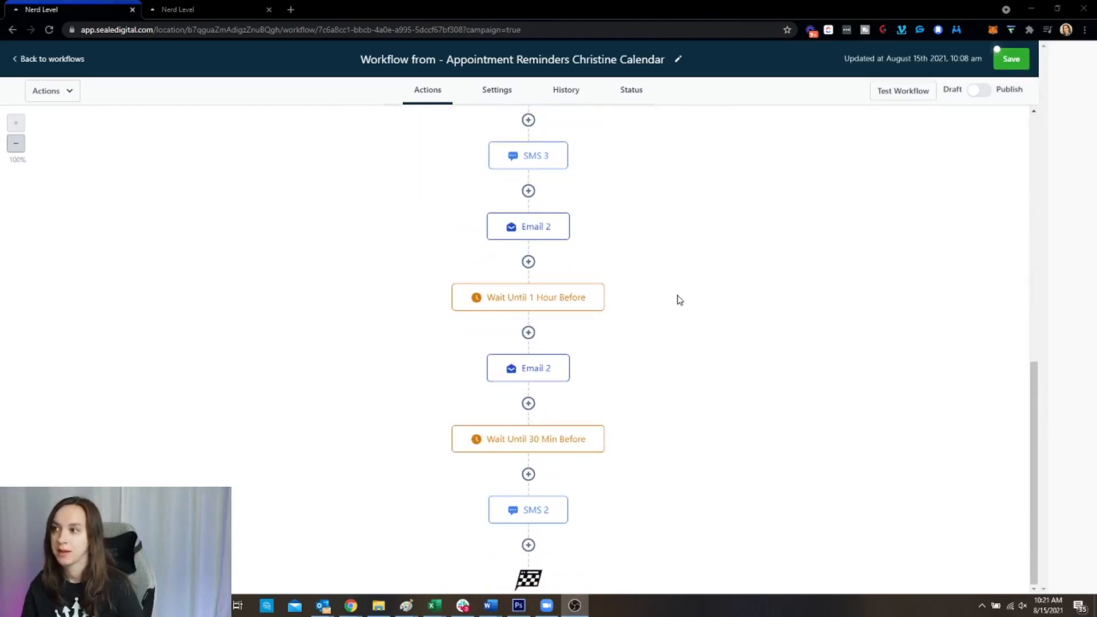
pyautogui.click(1012, 61)
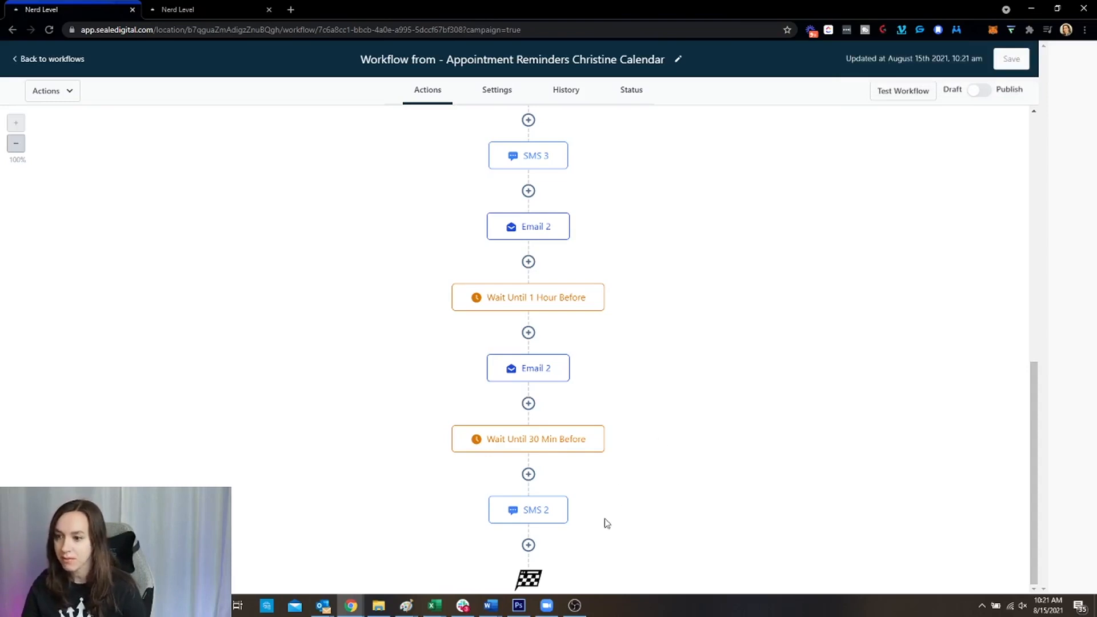
# Try an Add To Workflow step after SMS 2 targeting Mastermind Workflow (Joined FB Group), then cancel
pyautogui.click(528, 545)
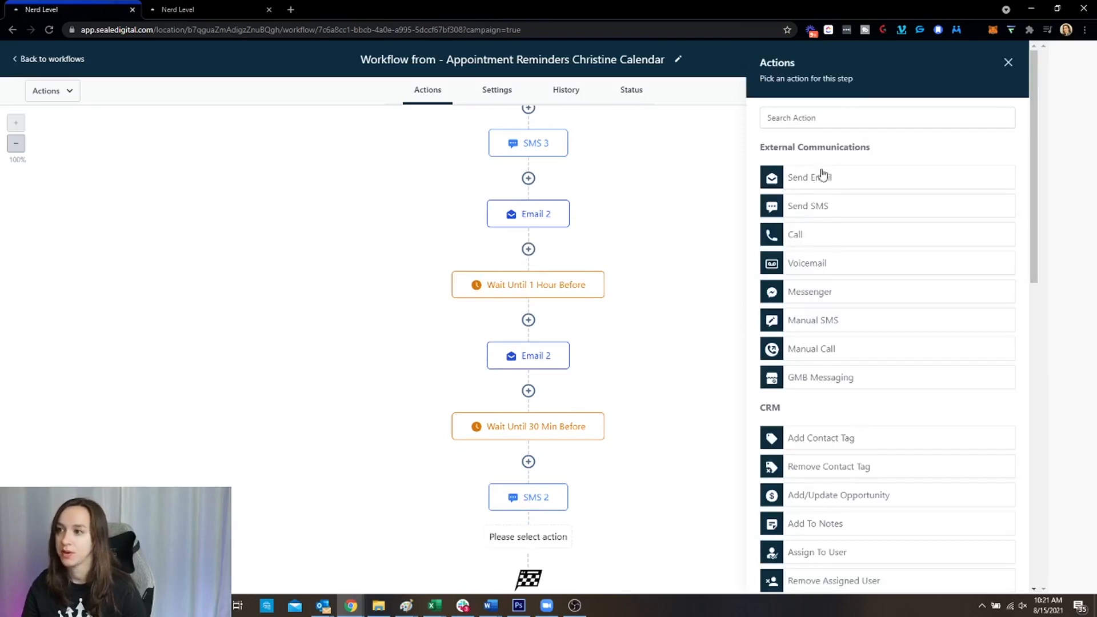
pyautogui.click(838, 126)
pyautogui.write('work')
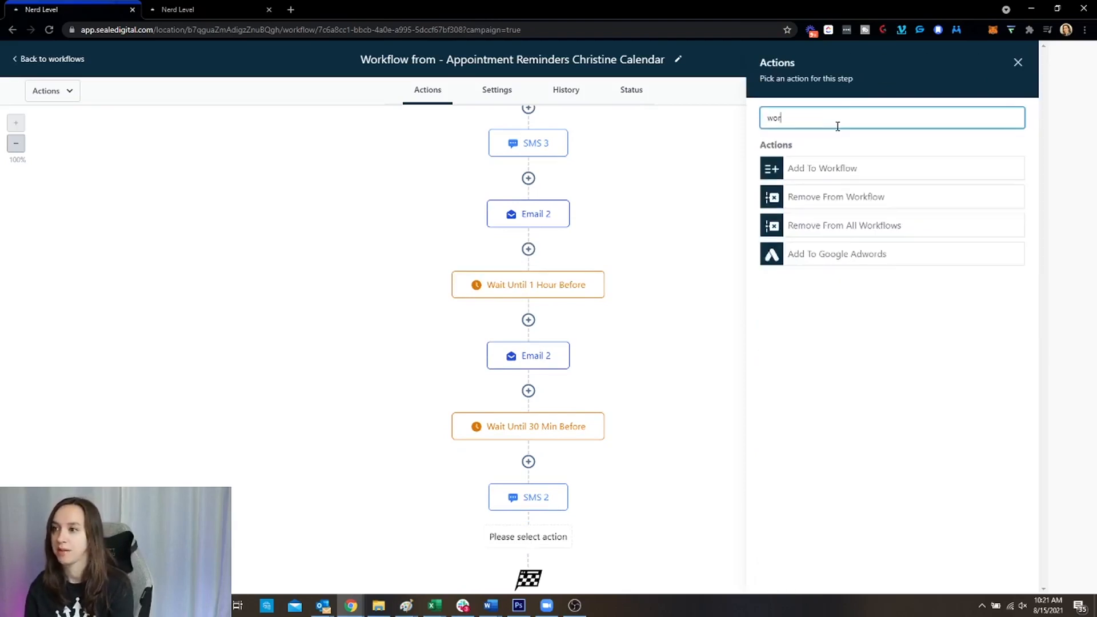
pyautogui.click(825, 175)
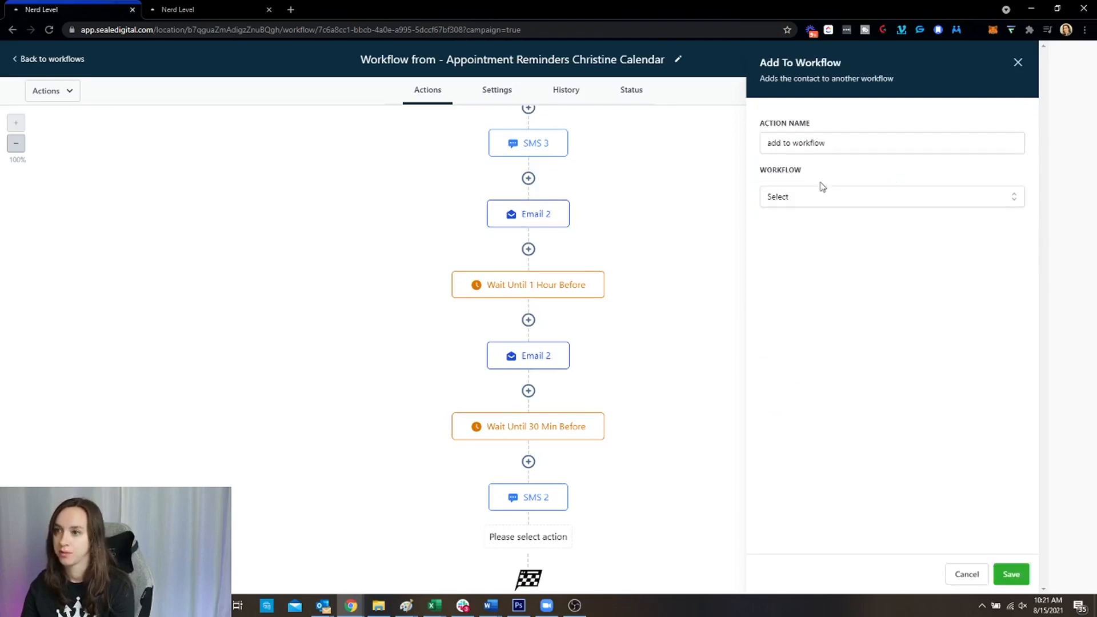
pyautogui.click(817, 200)
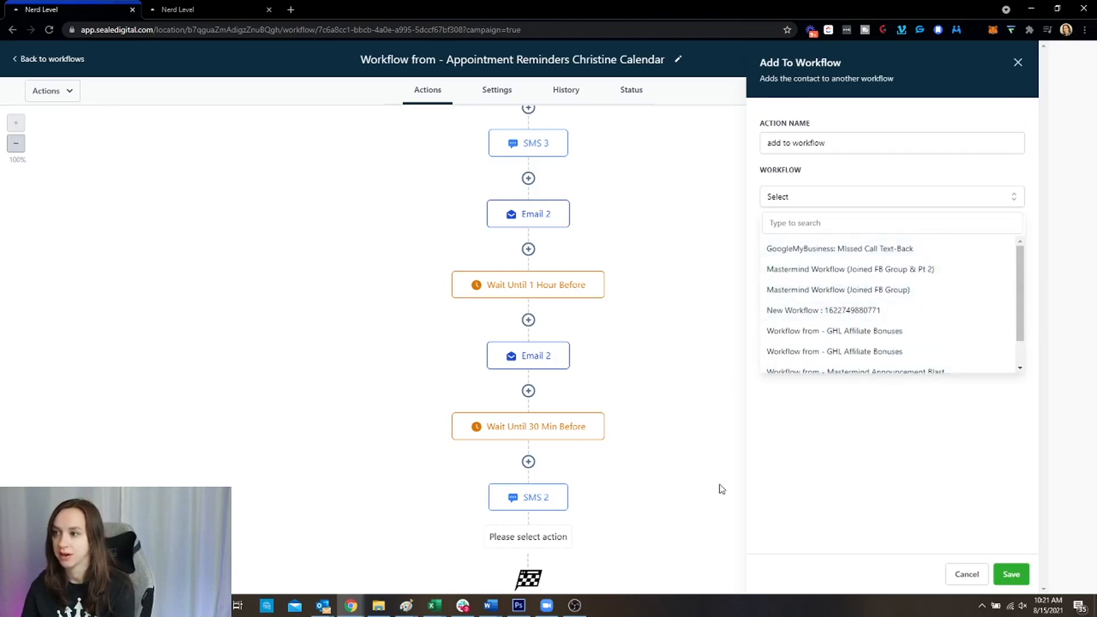
pyautogui.click(896, 291)
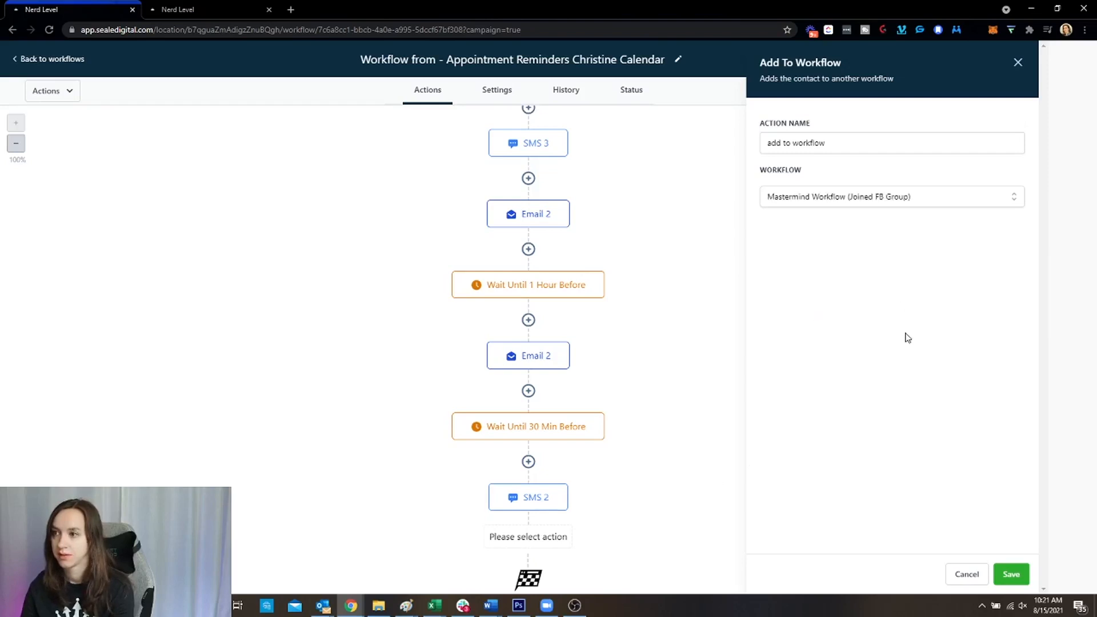
pyautogui.click(967, 574)
# Try an Add To Workflow step at the start targeting Mastermind Announcement Blast, then cancel
pyautogui.scroll(5, 727, 525)
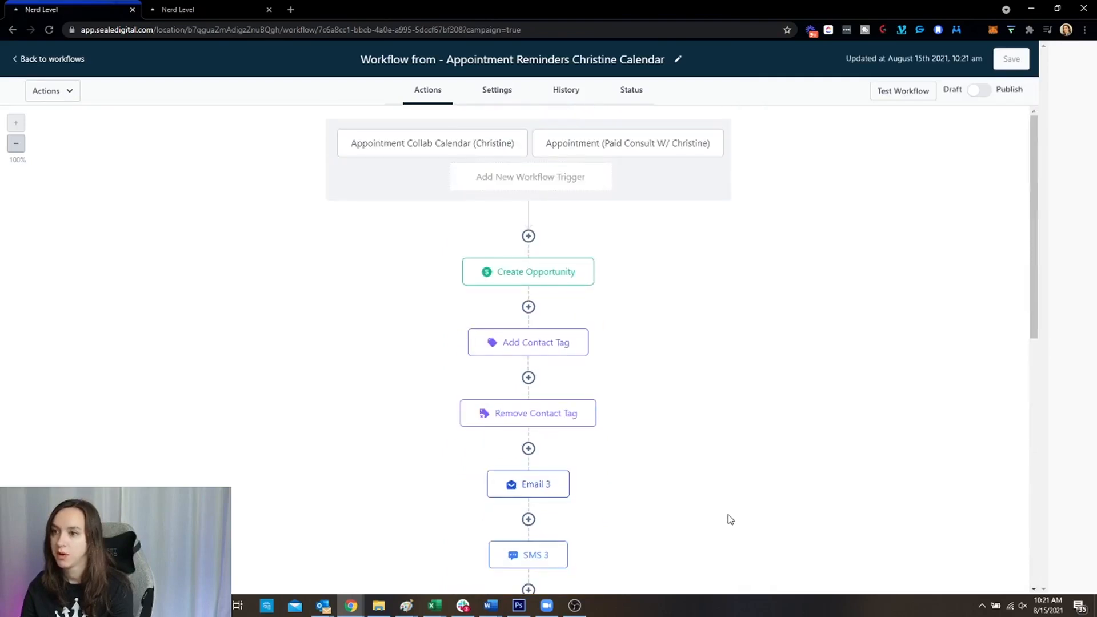
pyautogui.click(528, 237)
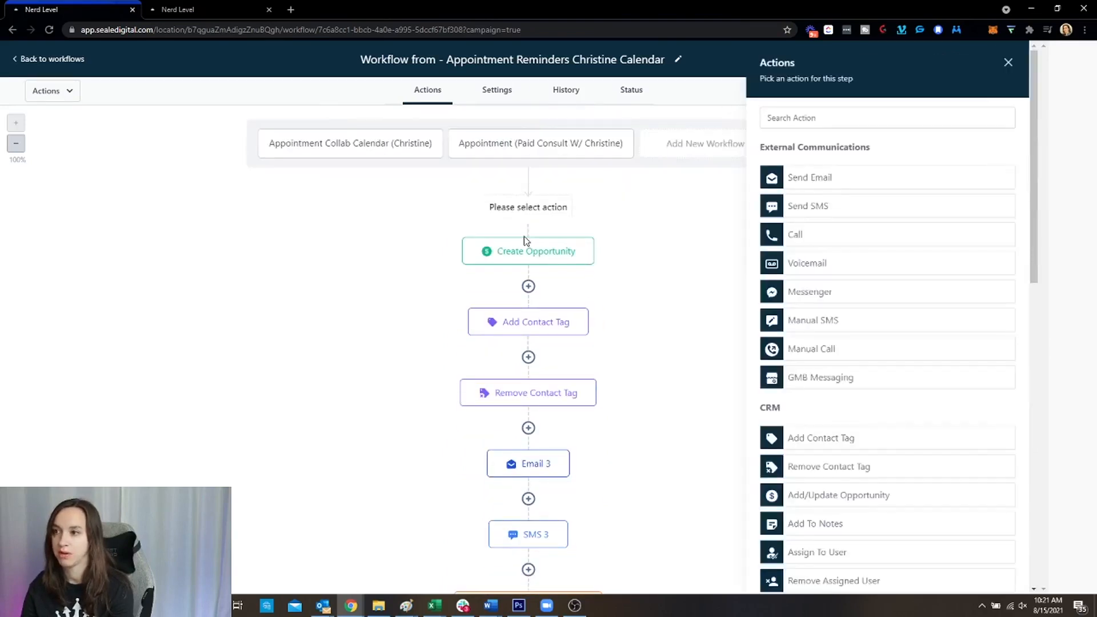
pyautogui.click(829, 118)
pyautogui.write('work')
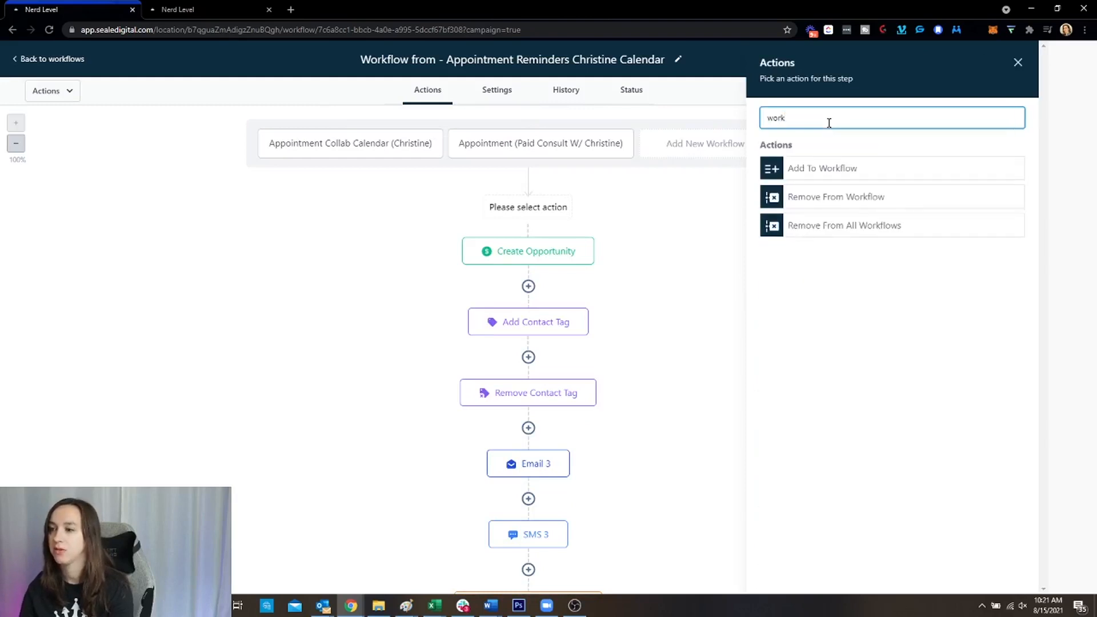
pyautogui.click(834, 164)
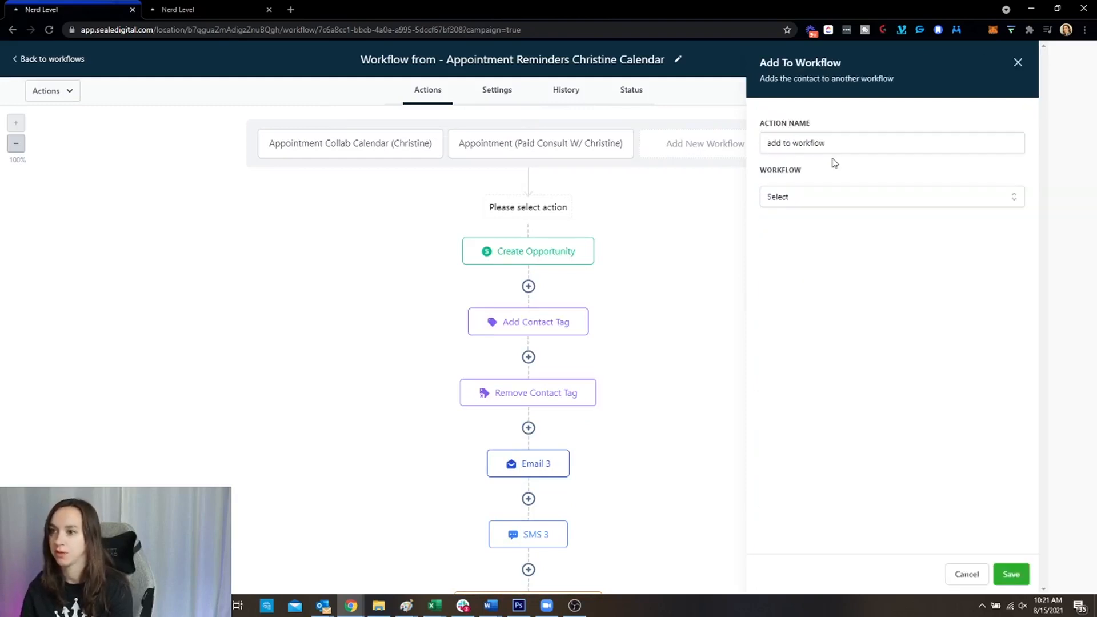
pyautogui.click(794, 198)
pyautogui.scroll(-1, 891, 286)
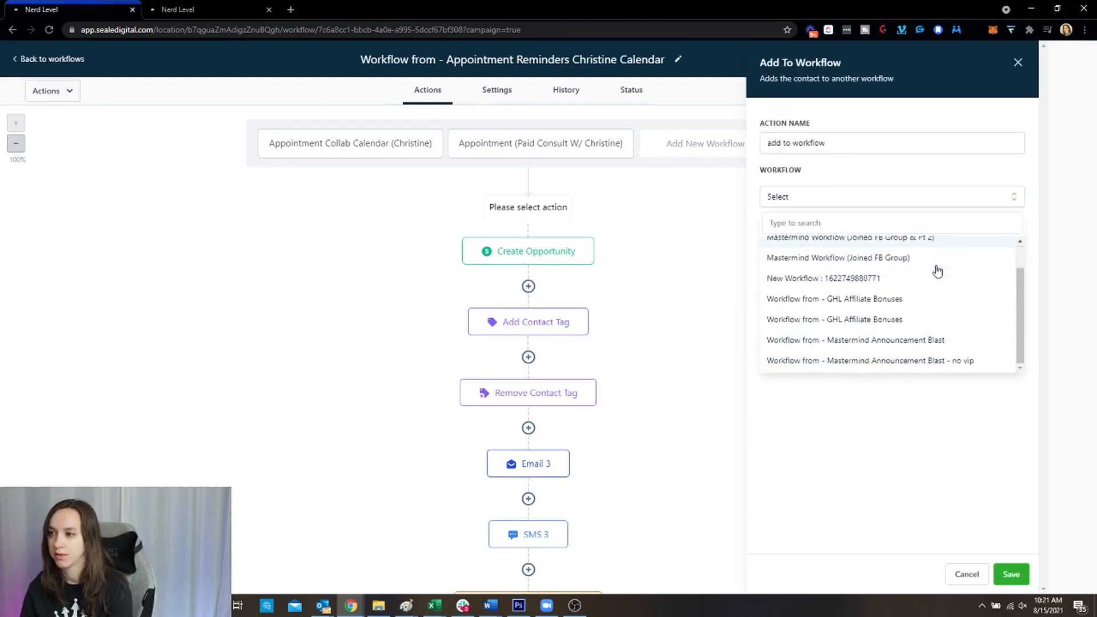
pyautogui.click(955, 340)
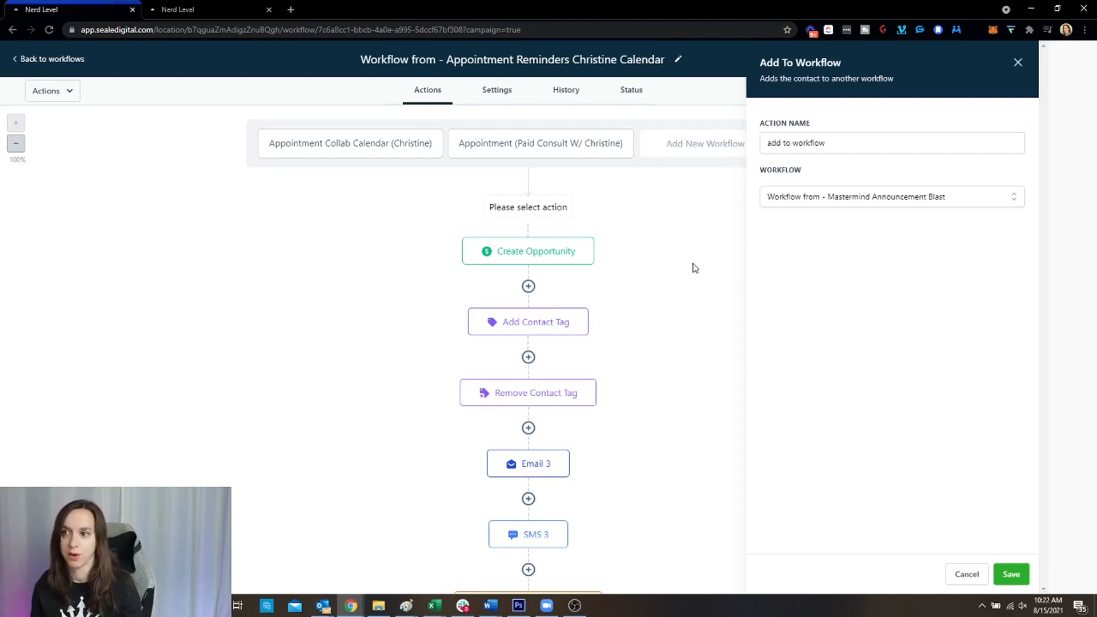
pyautogui.click(964, 583)
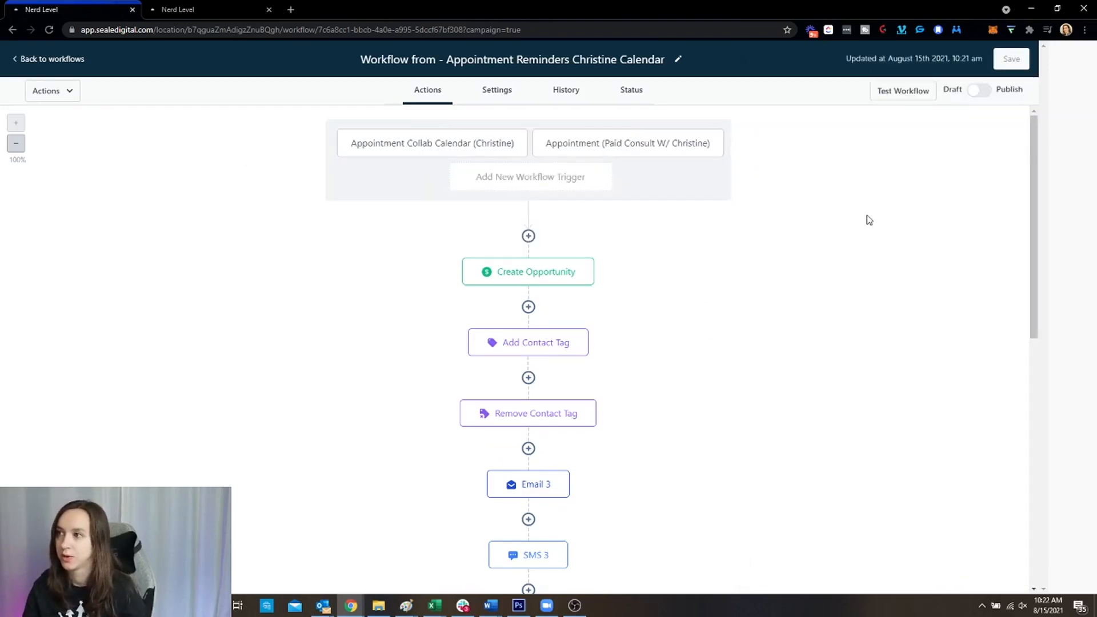
# Scroll over the workflow and open its General settings
pyautogui.scroll(-5, 871, 222)
pyautogui.scroll(-3, 869, 228)
pyautogui.scroll(10, 868, 239)
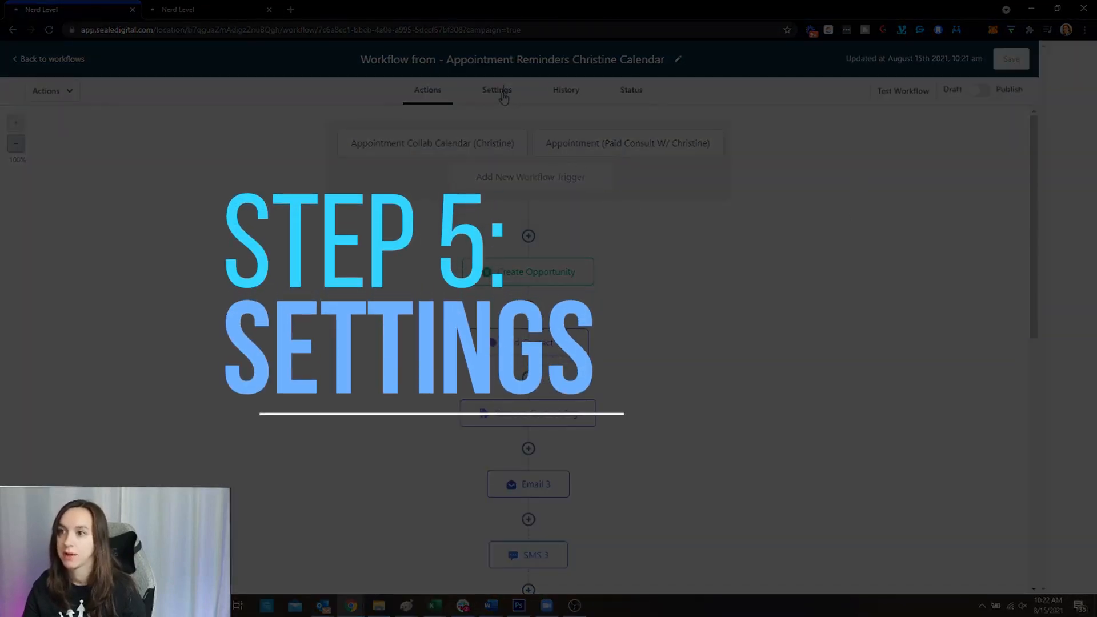
pyautogui.click(497, 90)
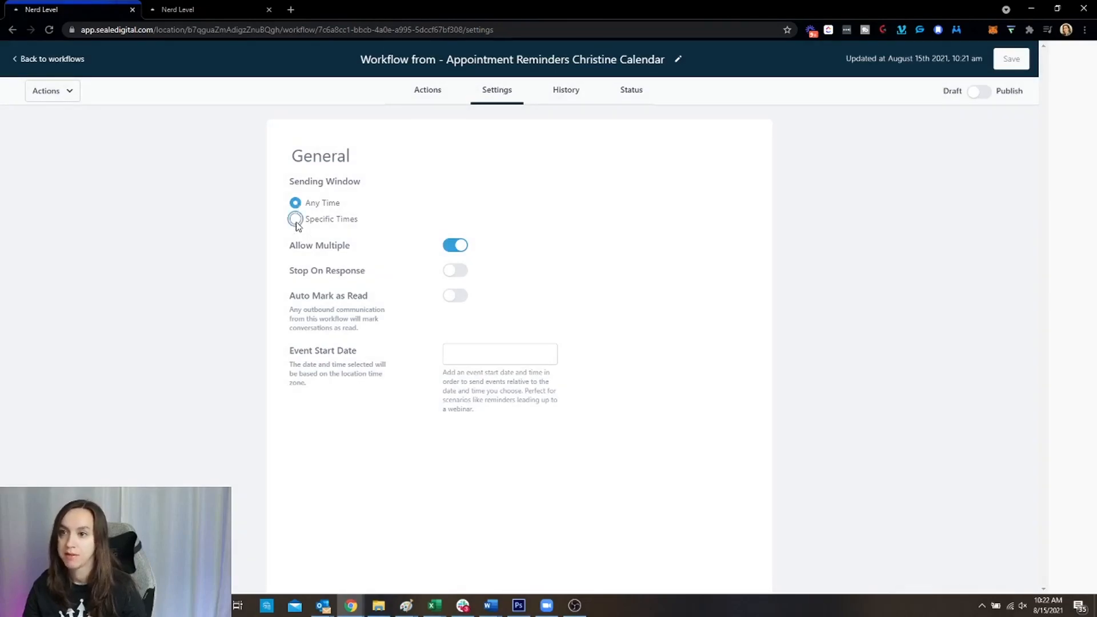
# Set the Sending Window to Any Time after briefly trying specific times with Sunday and Saturday
pyautogui.click(296, 219)
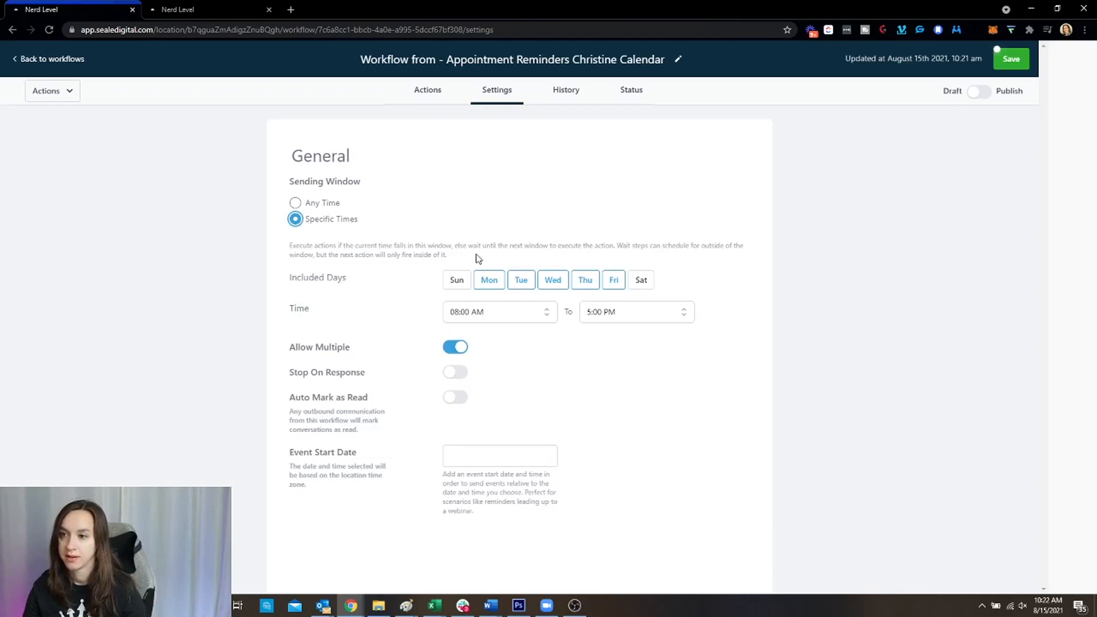
pyautogui.click(456, 280)
pyautogui.click(640, 280)
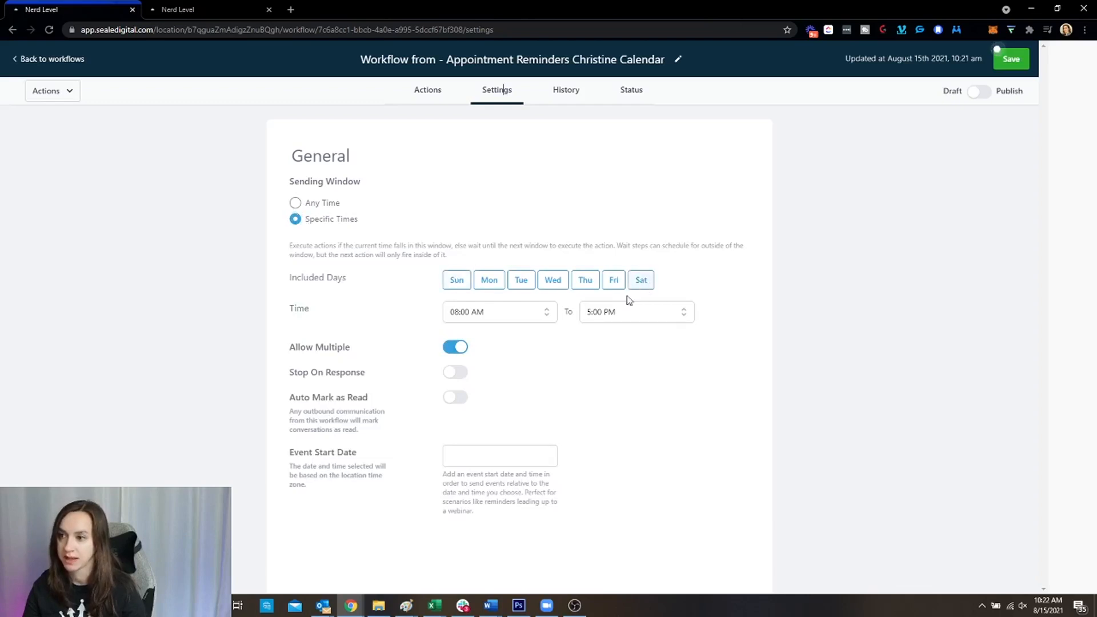
pyautogui.click(296, 204)
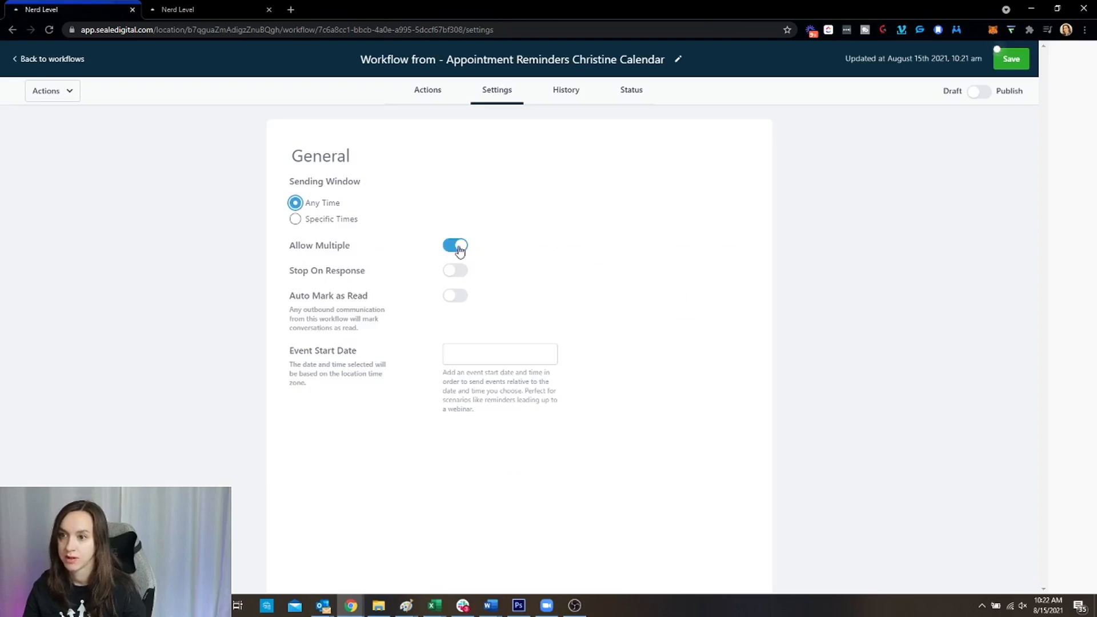
# Review the Allow Multiple, Stop On Response, Auto Mark as Read and Event Start Date settings
pyautogui.moveTo(293, 248); pyautogui.dragTo(435, 252)
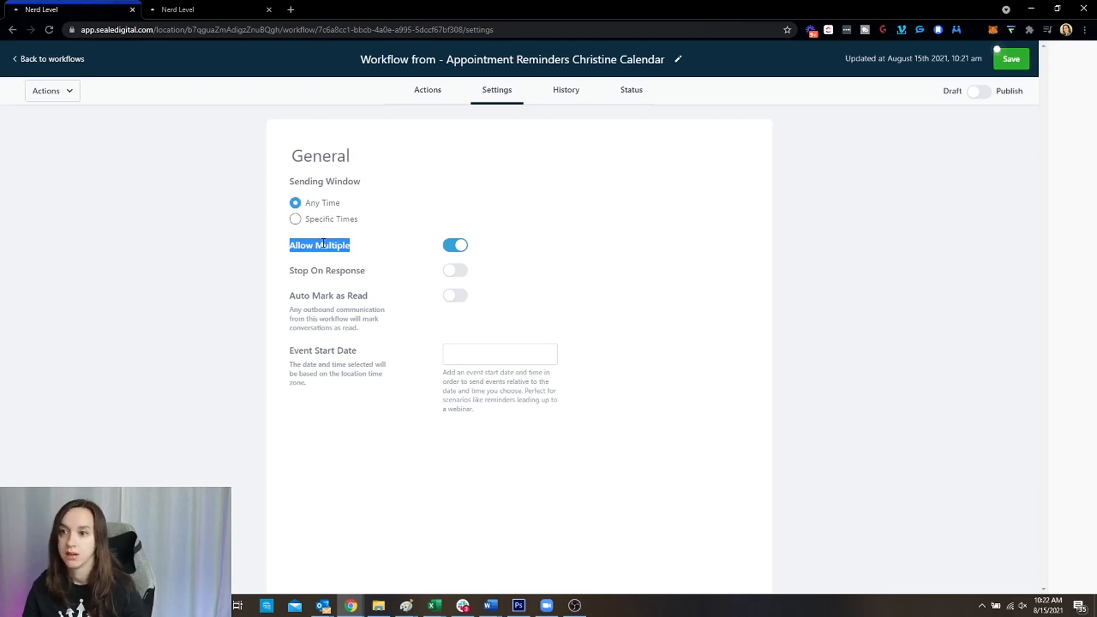
pyautogui.click(366, 246)
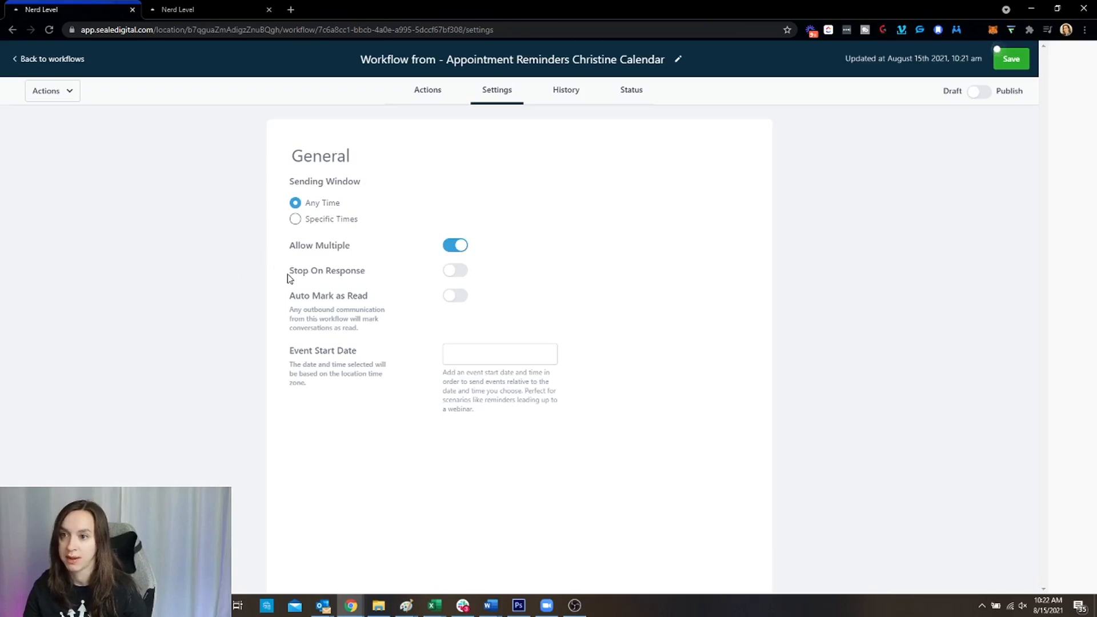
pyautogui.moveTo(288, 275); pyautogui.dragTo(375, 277)
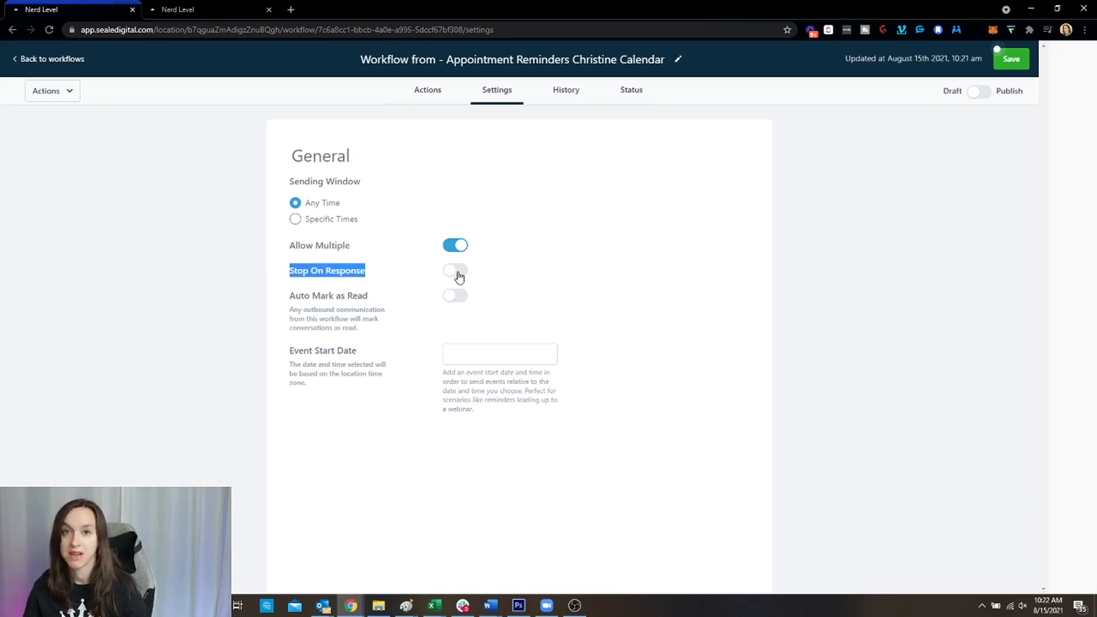
pyautogui.click(372, 279)
pyautogui.moveTo(377, 279); pyautogui.dragTo(278, 278)
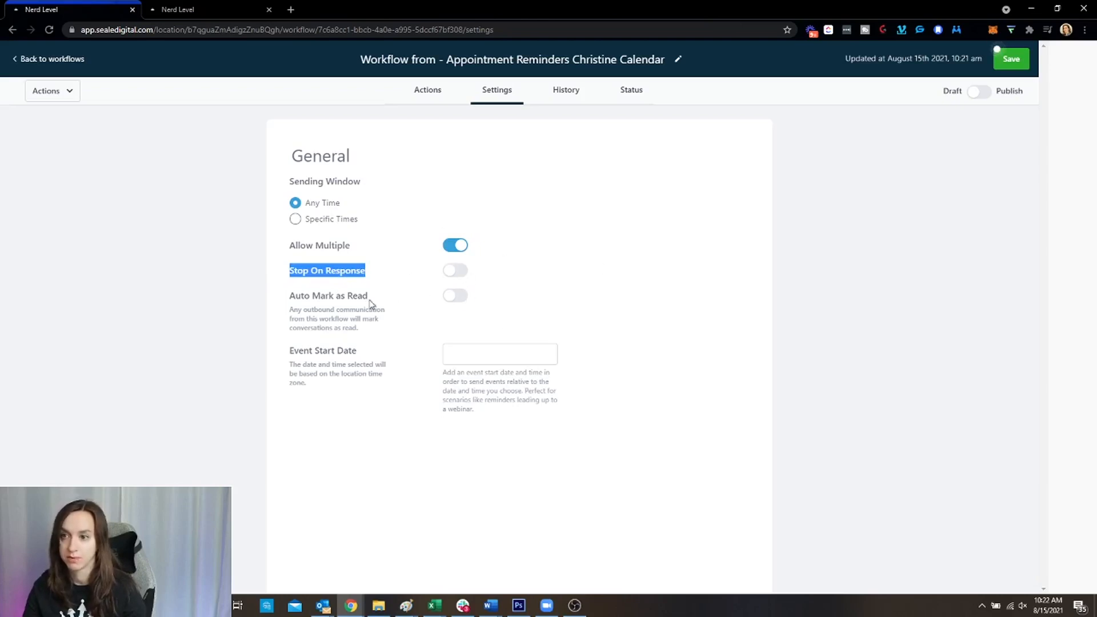
pyautogui.moveTo(368, 297); pyautogui.dragTo(294, 296)
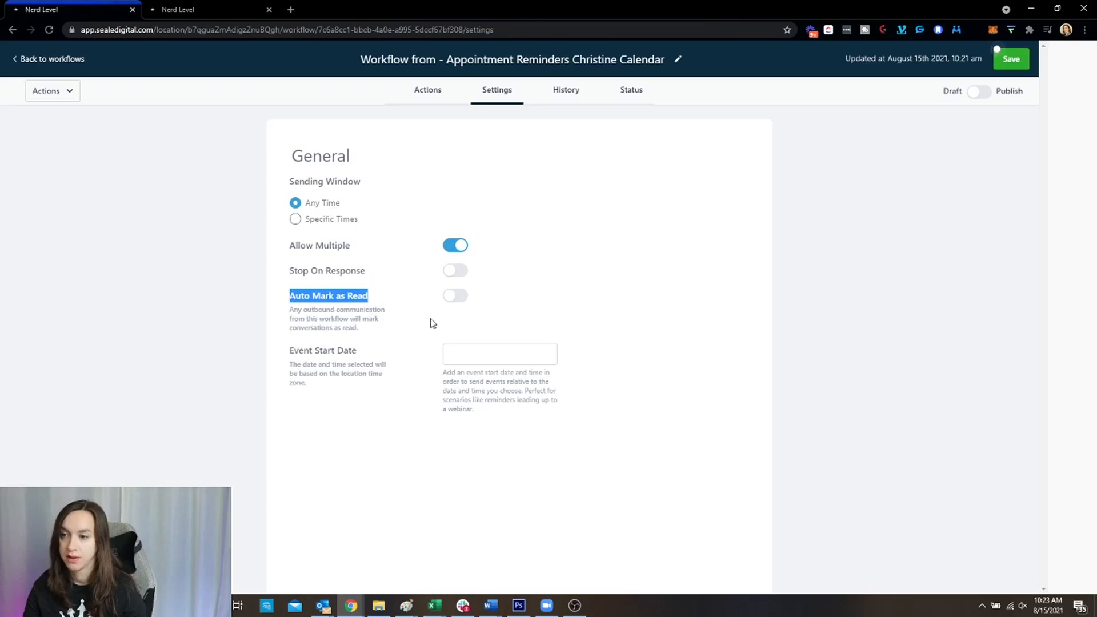
pyautogui.click(351, 316)
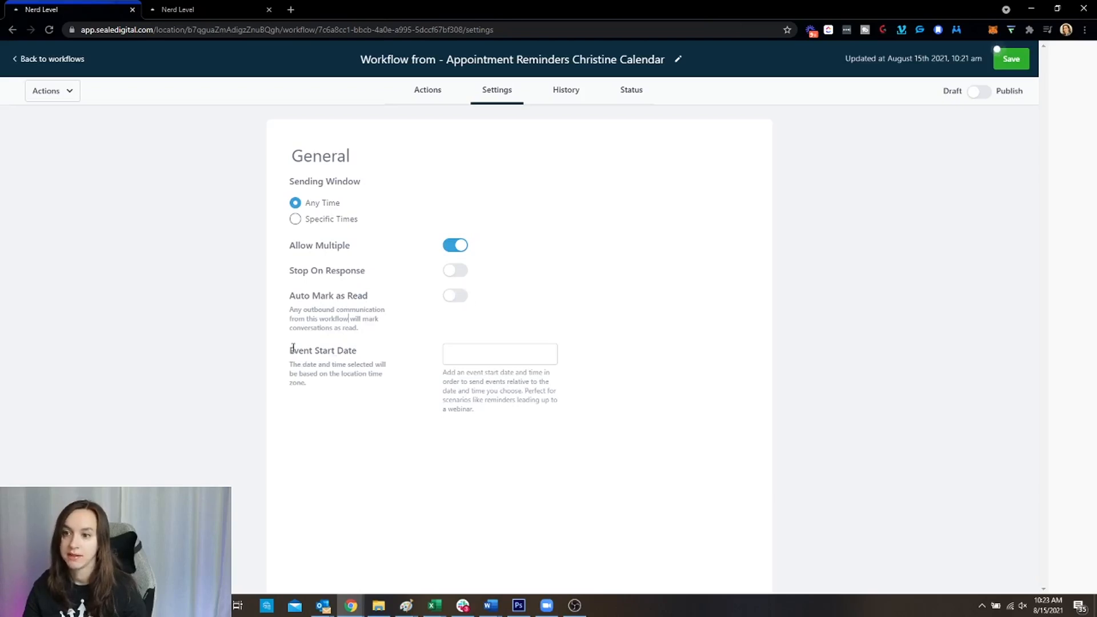
pyautogui.moveTo(292, 346); pyautogui.dragTo(387, 380)
pyautogui.click(370, 383)
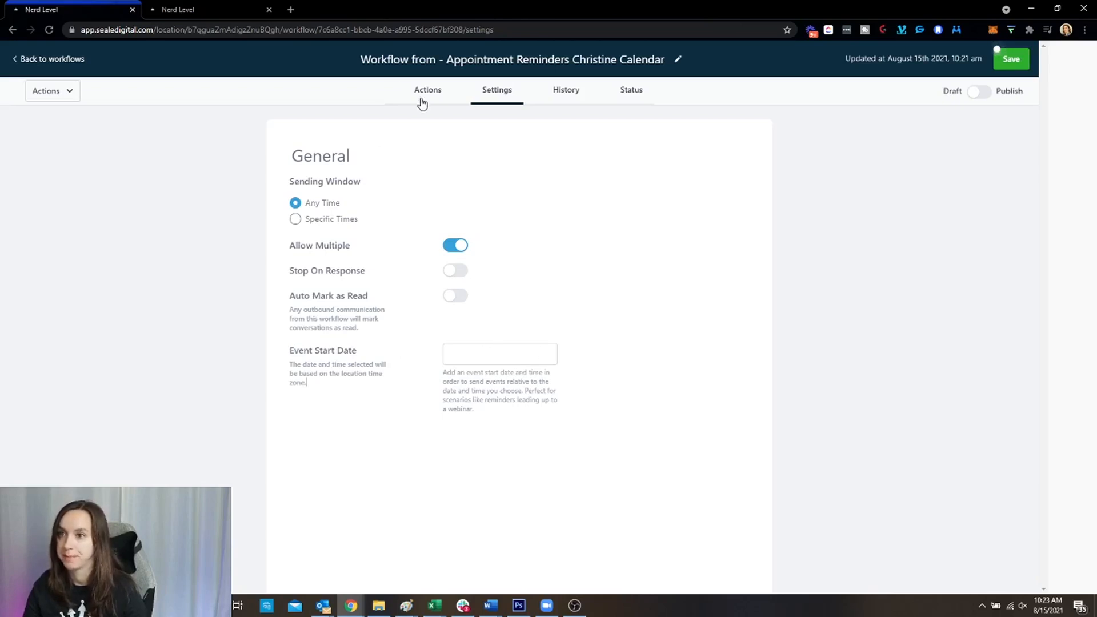
# Check the workflow's History logs by date, action type and status, view its Status tab, then return to Actions
pyautogui.click(578, 101)
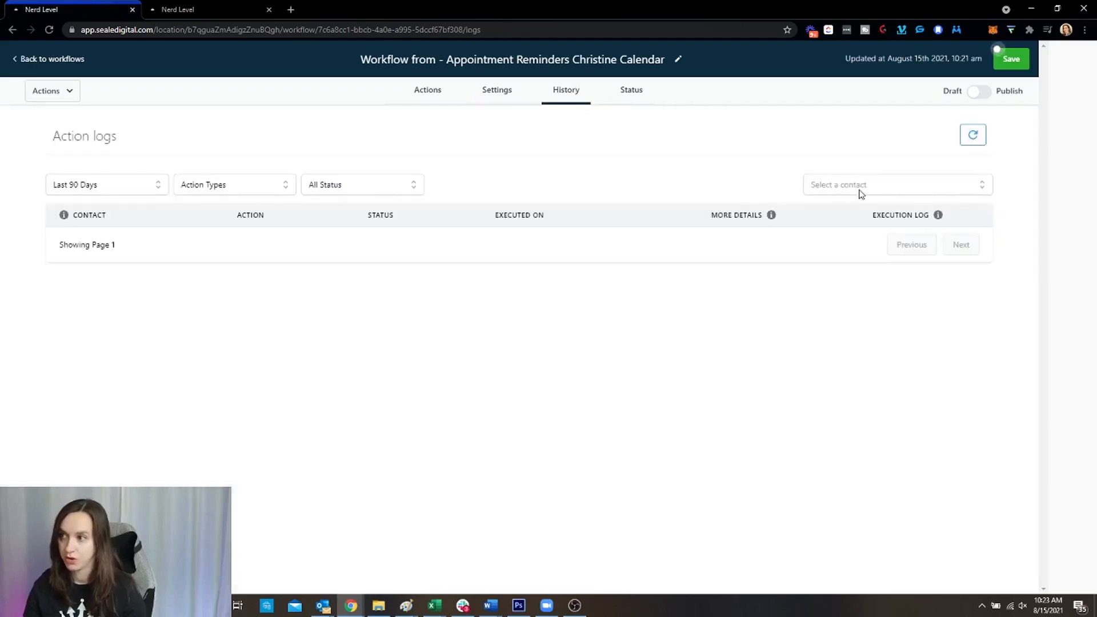
pyautogui.click(95, 190)
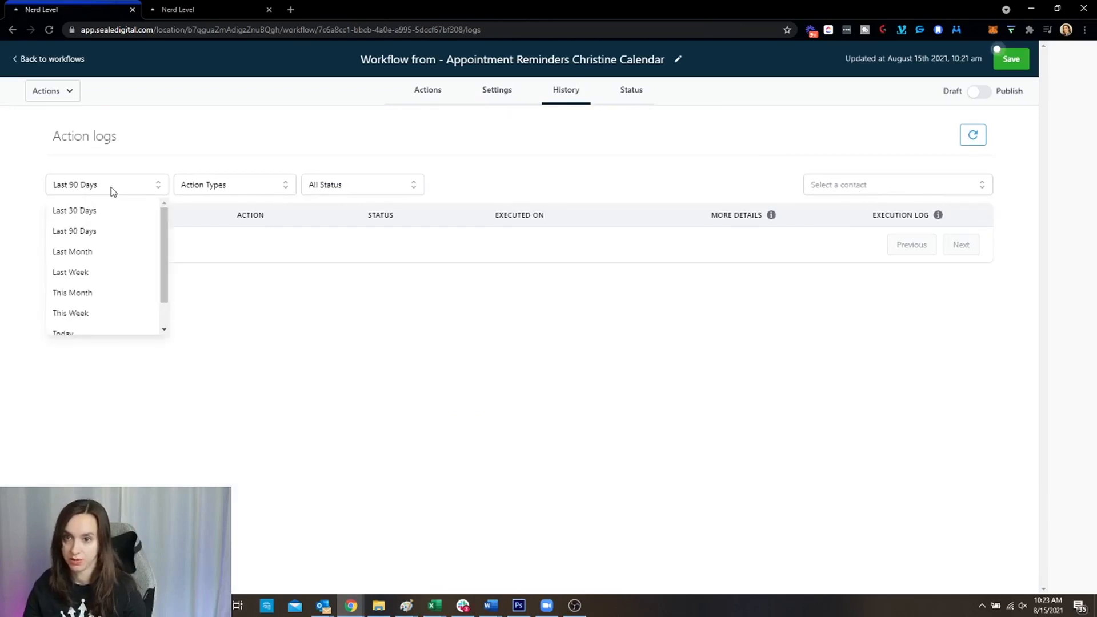
pyautogui.click(181, 185)
pyautogui.click(339, 190)
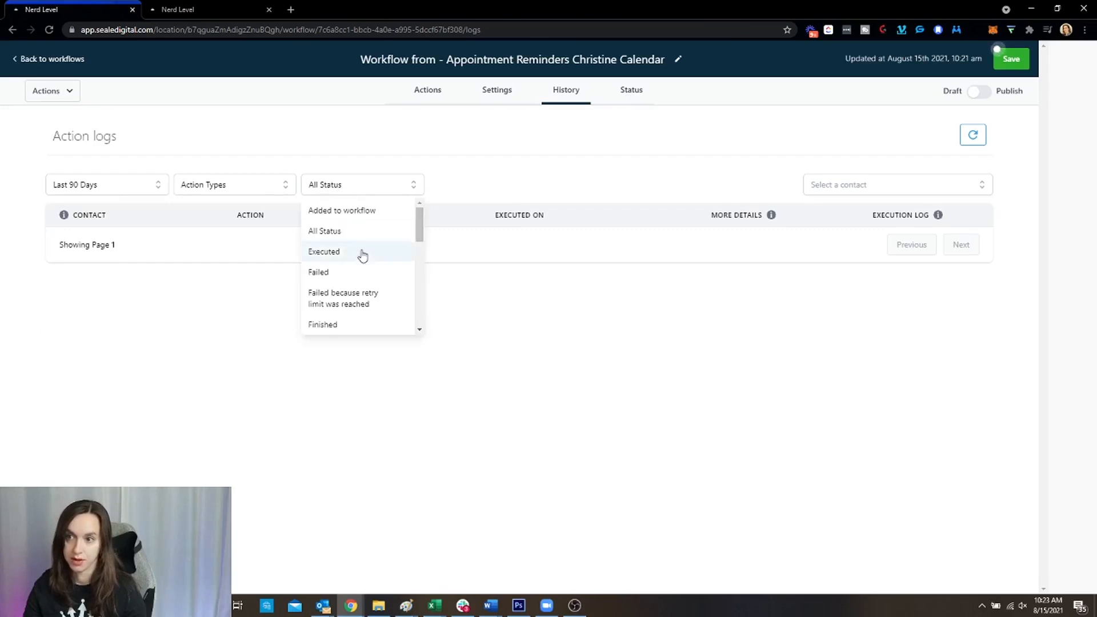
pyautogui.click(391, 190)
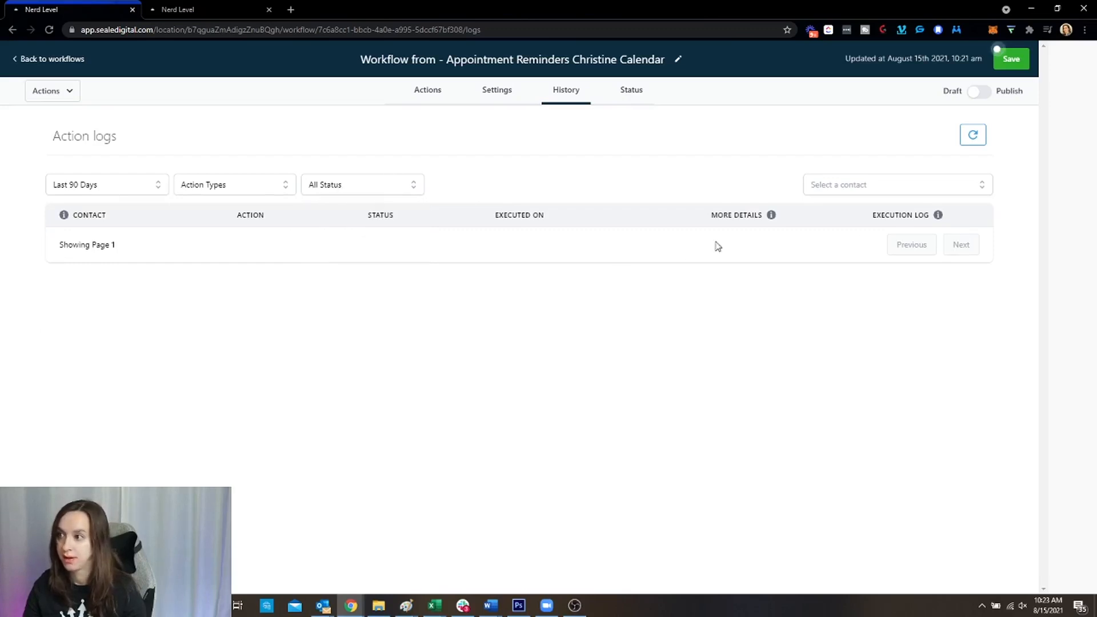
pyautogui.click(633, 97)
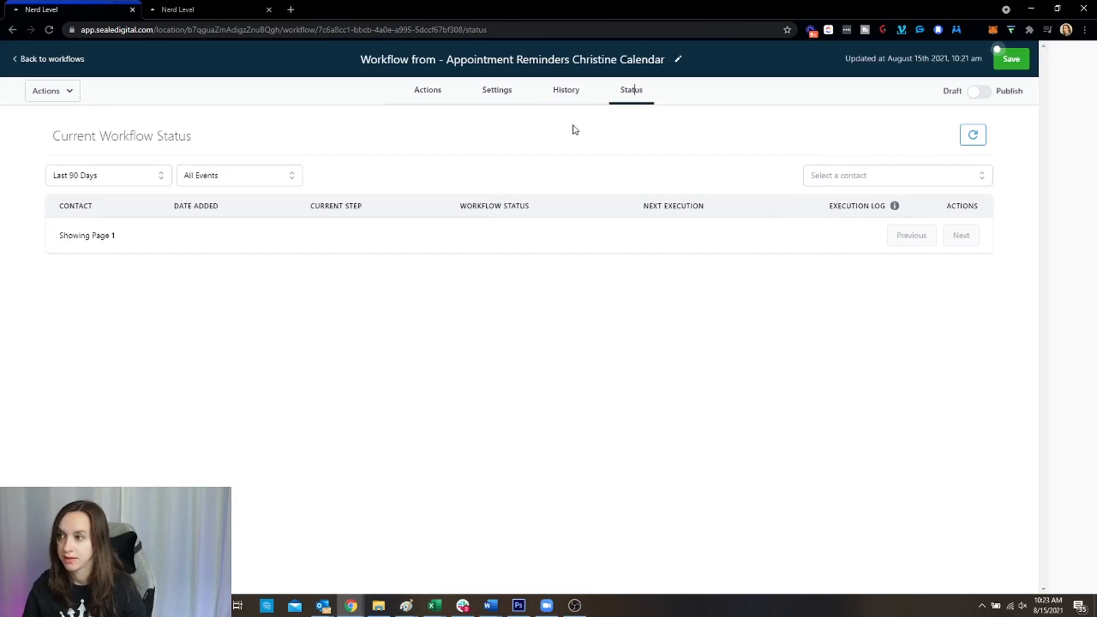
pyautogui.click(429, 93)
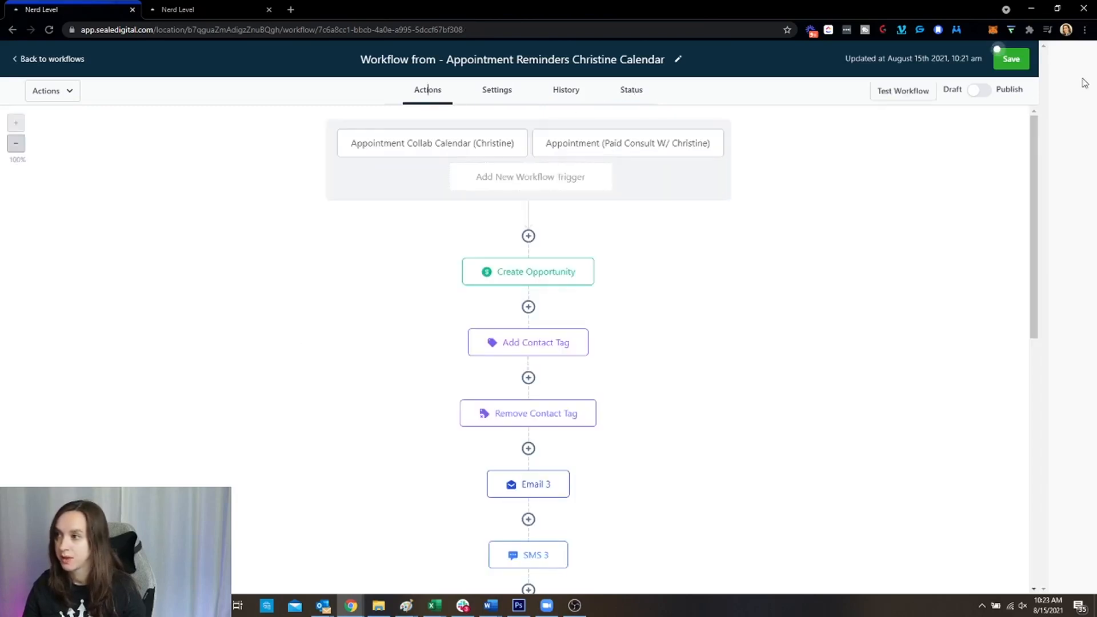
# Save the appointment reminders workflow, switch it from Draft to Publish, and save again
pyautogui.click(490, 96)
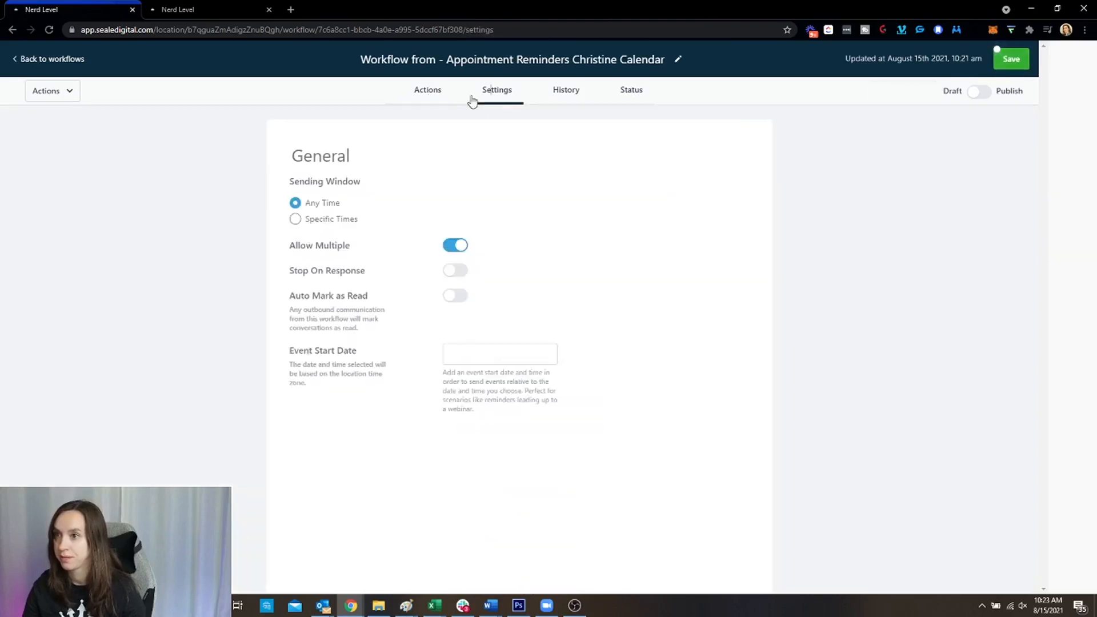
pyautogui.click(426, 102)
pyautogui.click(1011, 59)
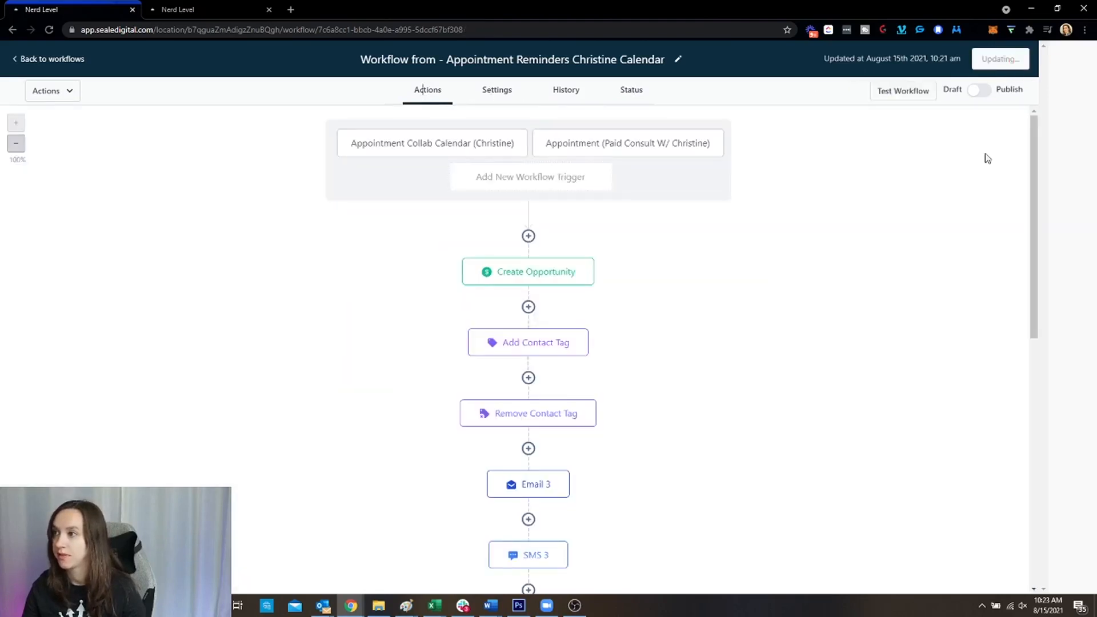
pyautogui.click(1017, 59)
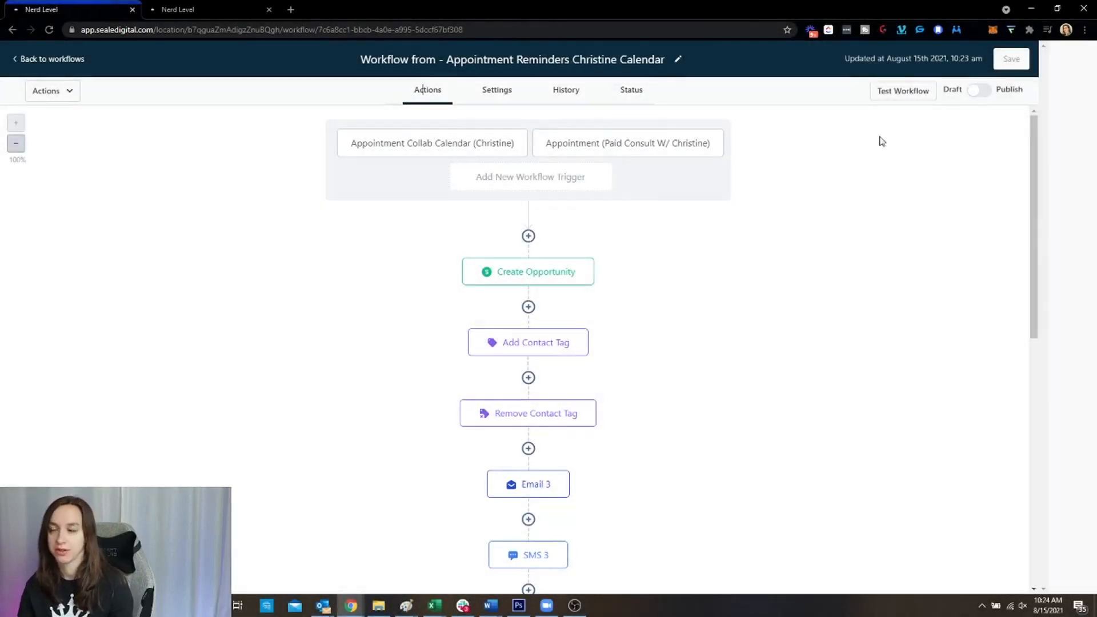
pyautogui.click(976, 91)
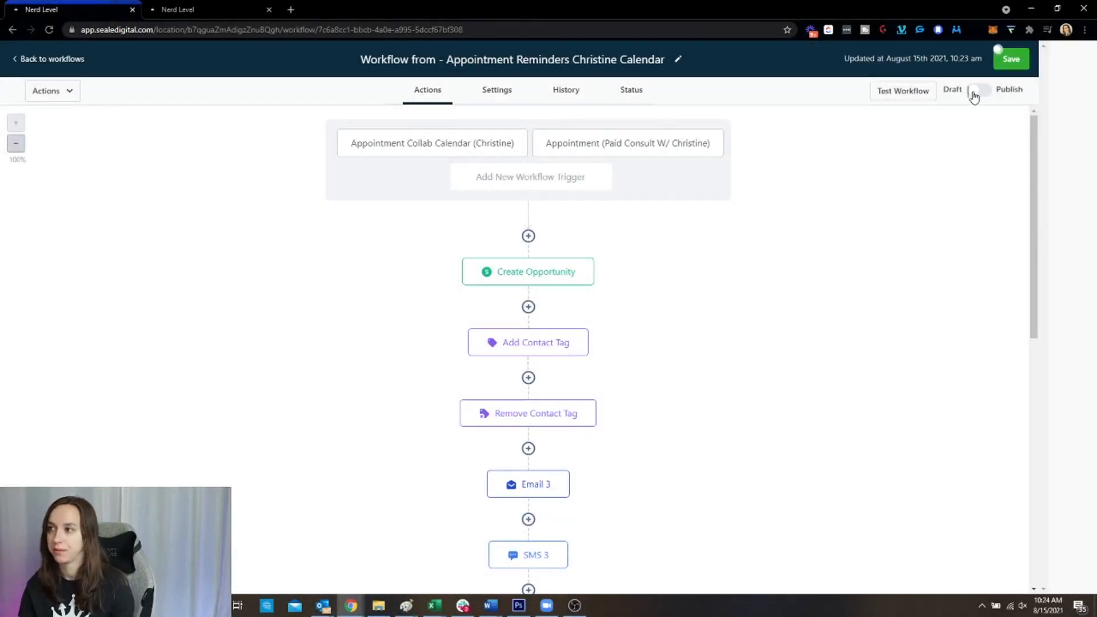
pyautogui.click(1015, 60)
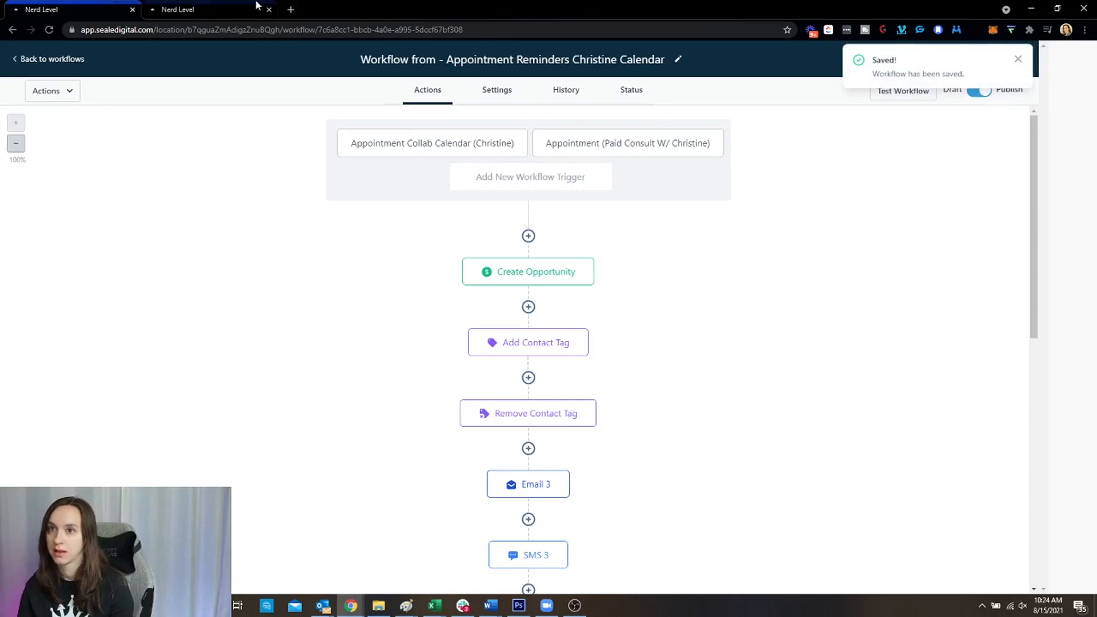
# Set the old appointment automation trigger to Draft and save it, accepting the warning
pyautogui.click(198, 7)
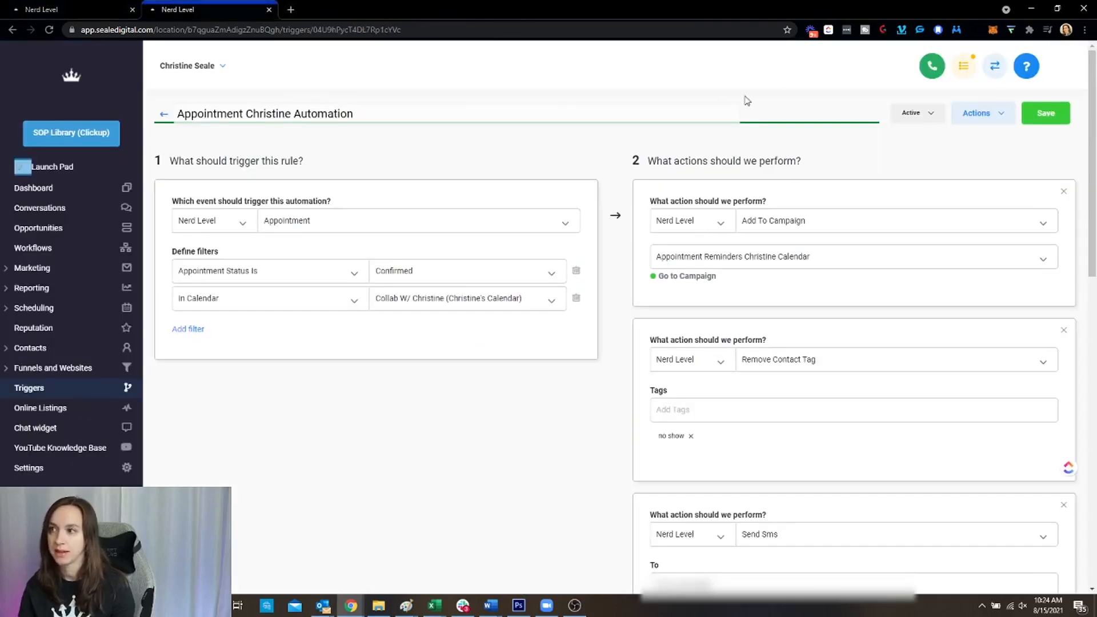
pyautogui.click(929, 116)
pyautogui.click(921, 148)
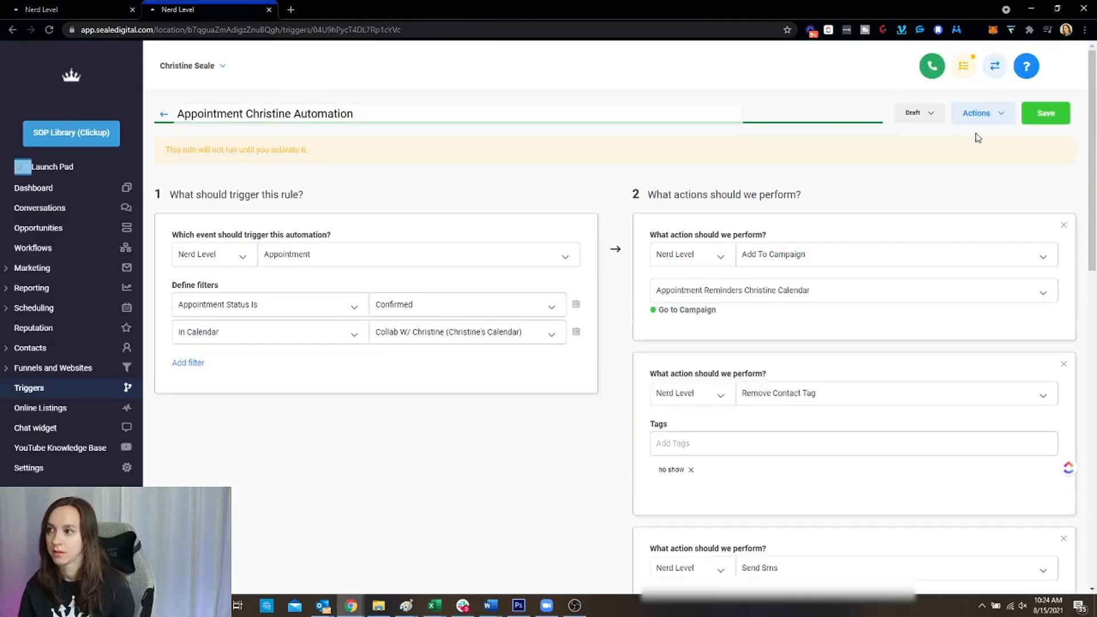
pyautogui.click(1045, 113)
pyautogui.click(707, 152)
# Remove the Add / Update Opportunity action from that automation, keeping it in Draft
pyautogui.scroll(-15, 920, 345)
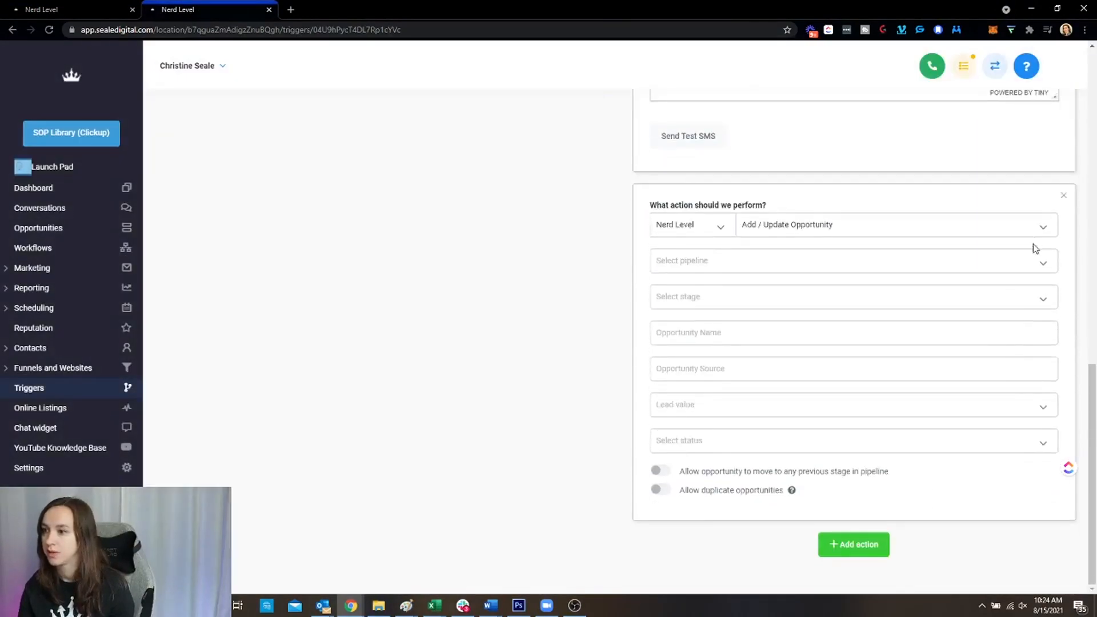
pyautogui.click(1063, 197)
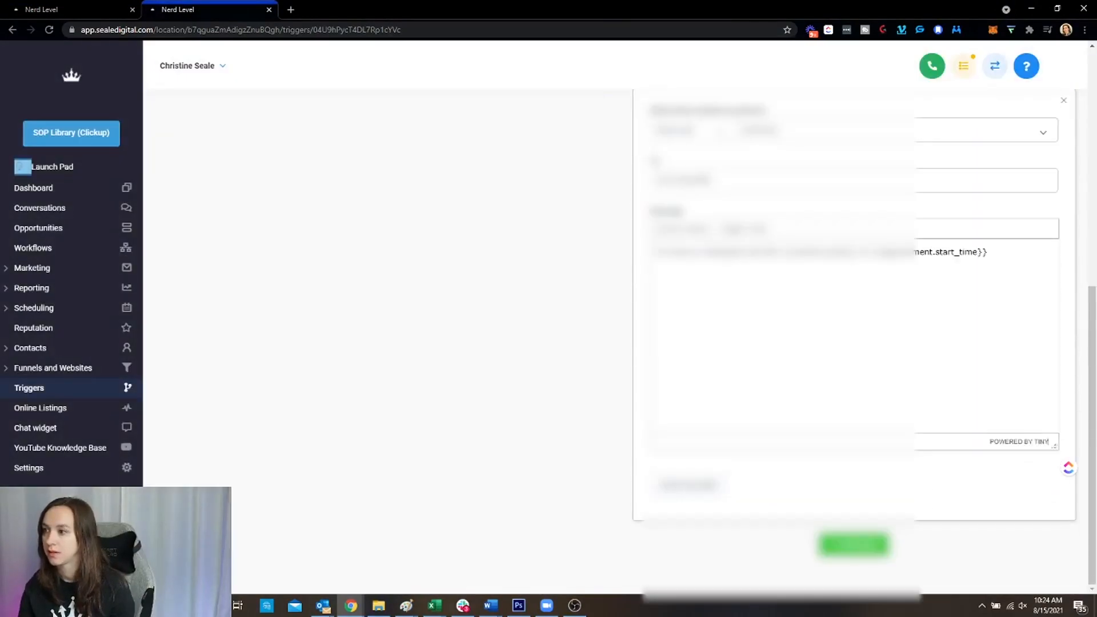
pyautogui.scroll(8, 1045, 397)
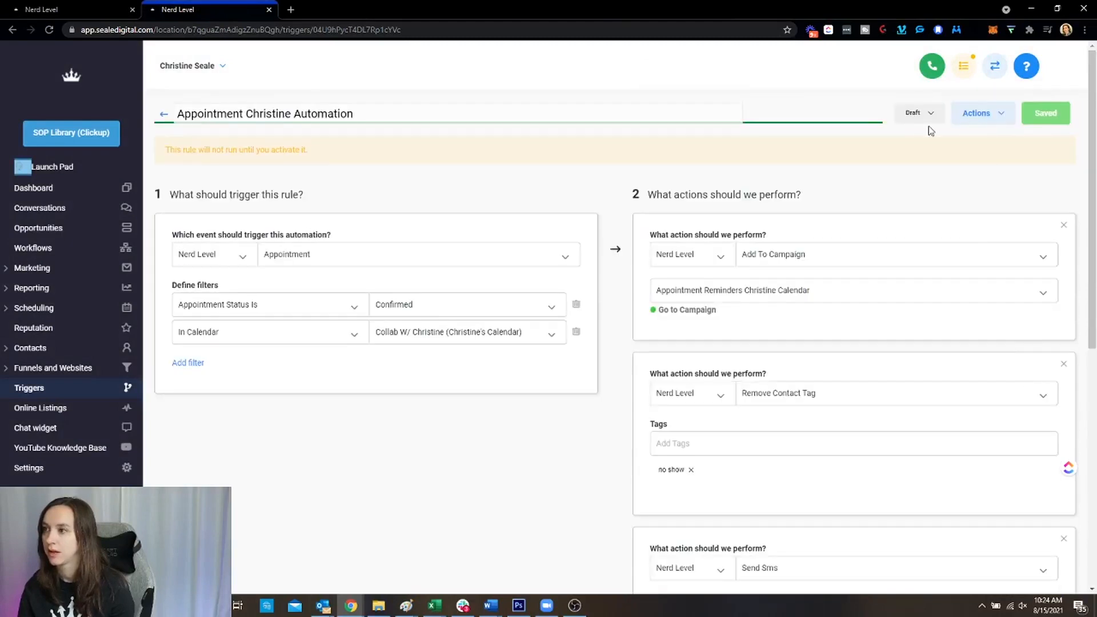
pyautogui.click(931, 117)
pyautogui.click(925, 118)
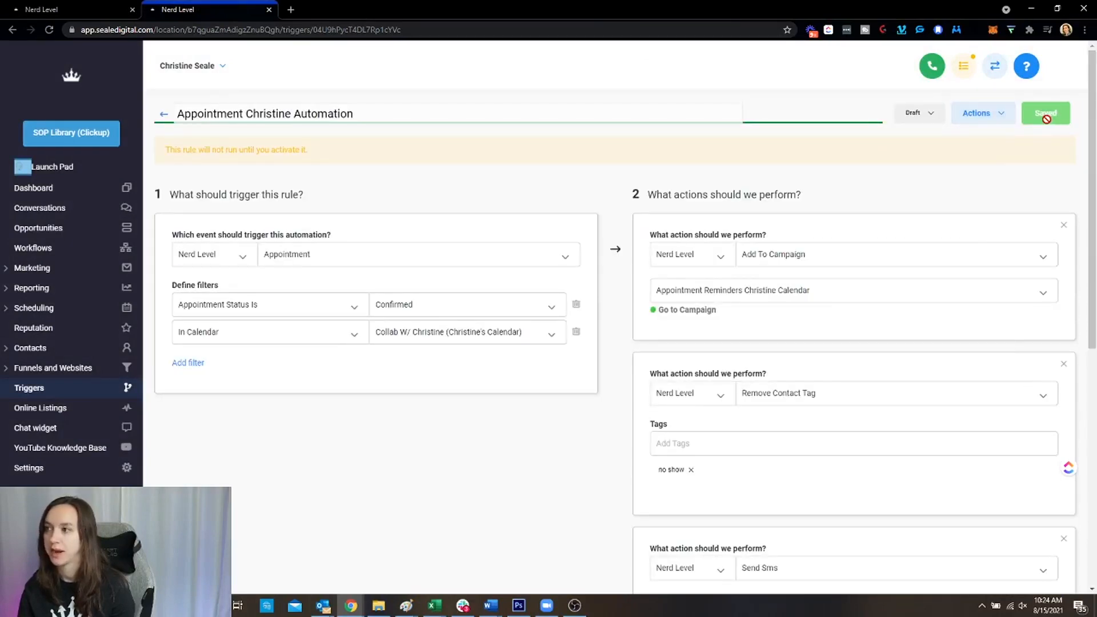
# Return to the Triggers list, briefly checking the published workflow tab and one appointment automation trigger
pyautogui.click(162, 117)
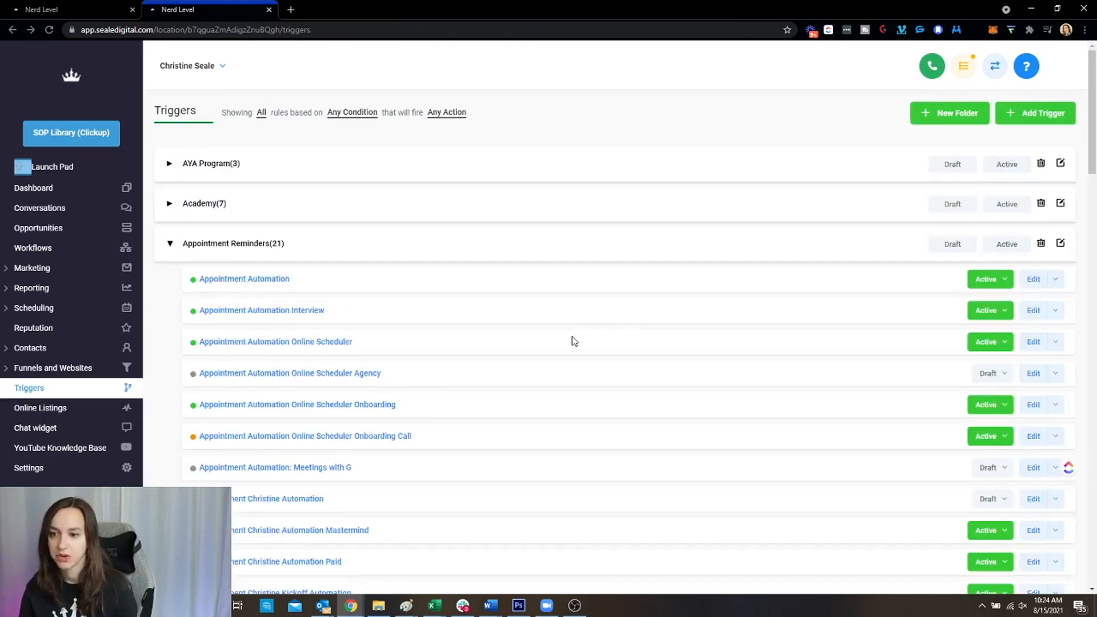
pyautogui.scroll(-4, 569, 341)
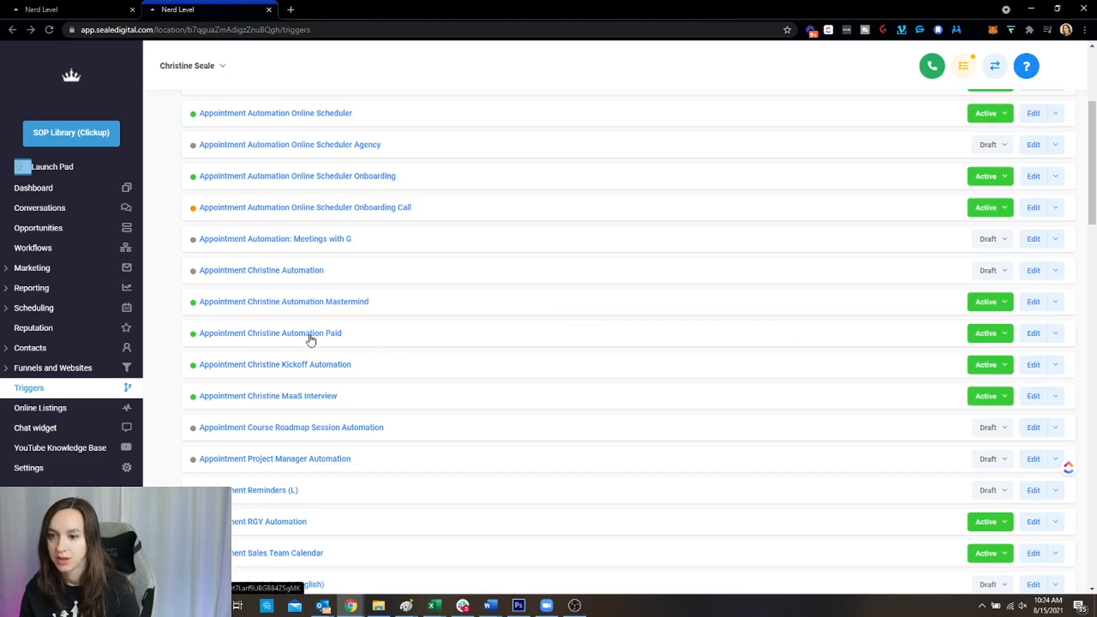
pyautogui.scroll(-2, 312, 339)
pyautogui.scroll(2, 320, 339)
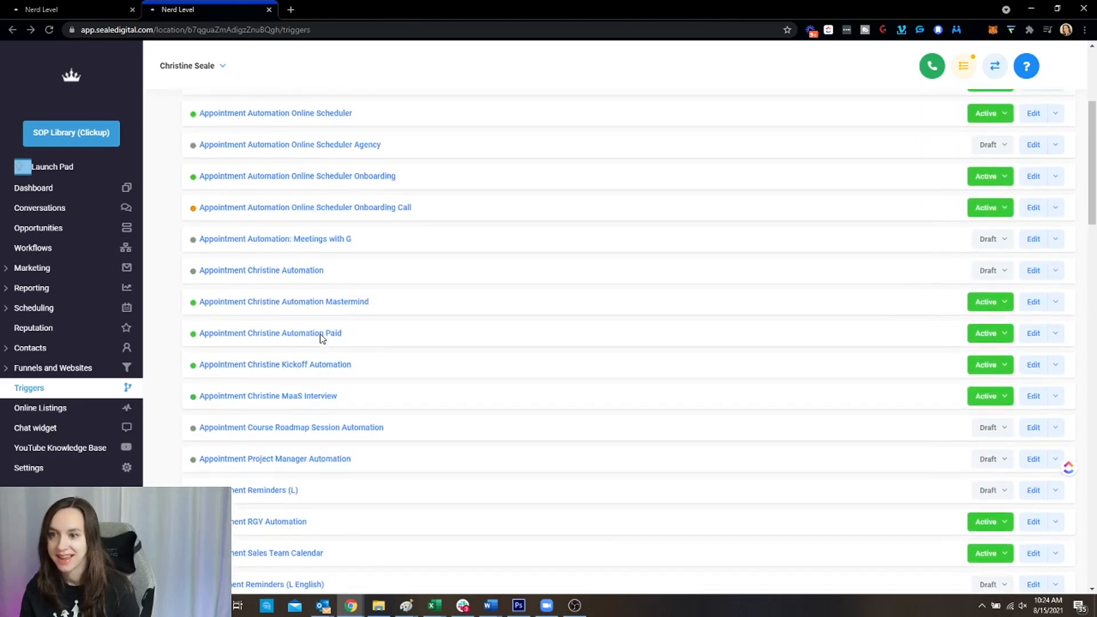
pyautogui.click(45, 6)
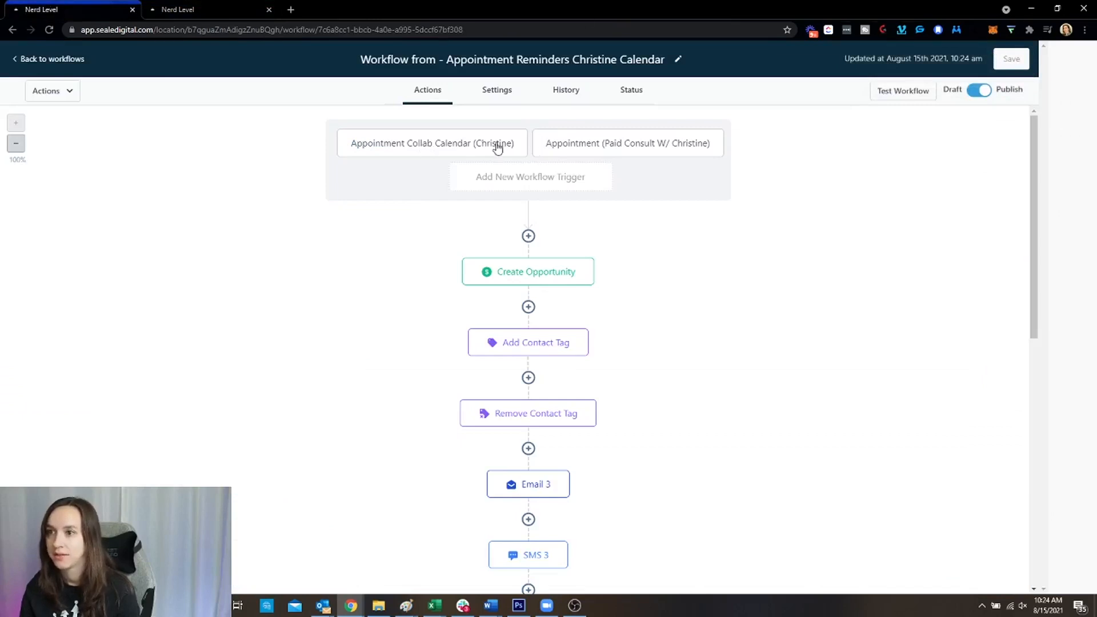
pyautogui.click(175, 7)
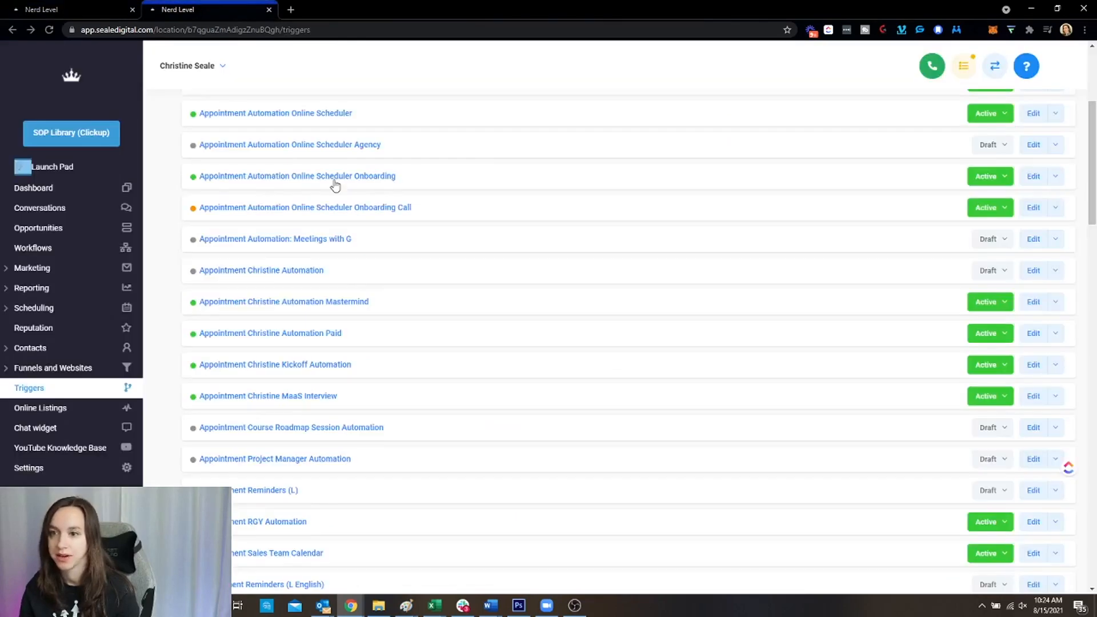
pyautogui.click(295, 272)
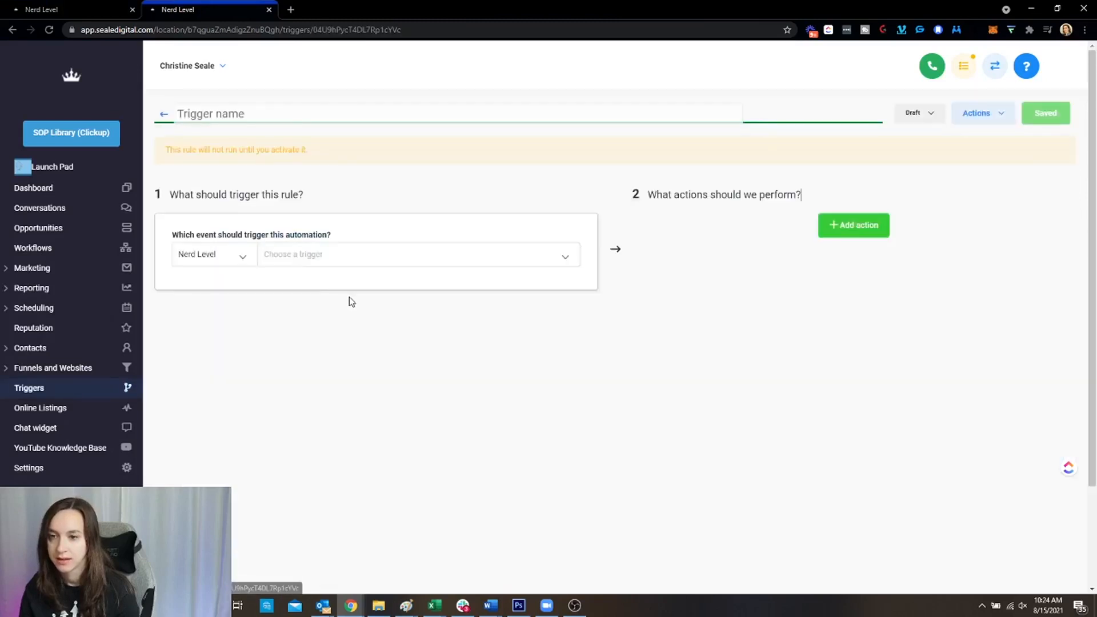
pyautogui.click(167, 114)
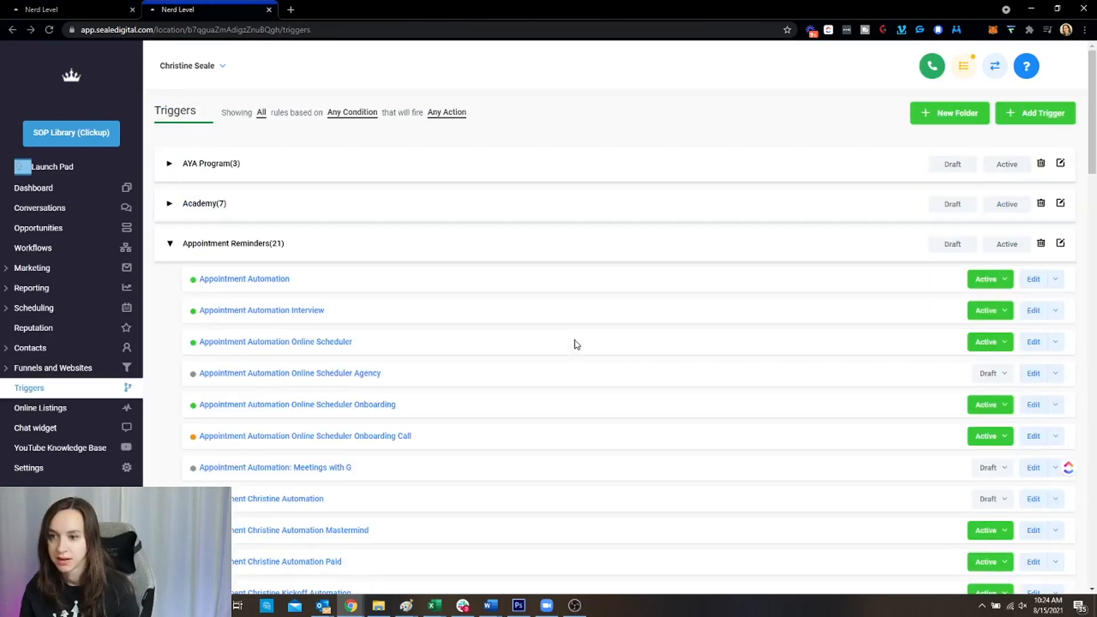
# Find the 'paid' appointment automation trigger, switch it from Active to Draft, and return to Triggers
pyautogui.hotkey('ctrl', 'f')
pyautogui.write('paid')
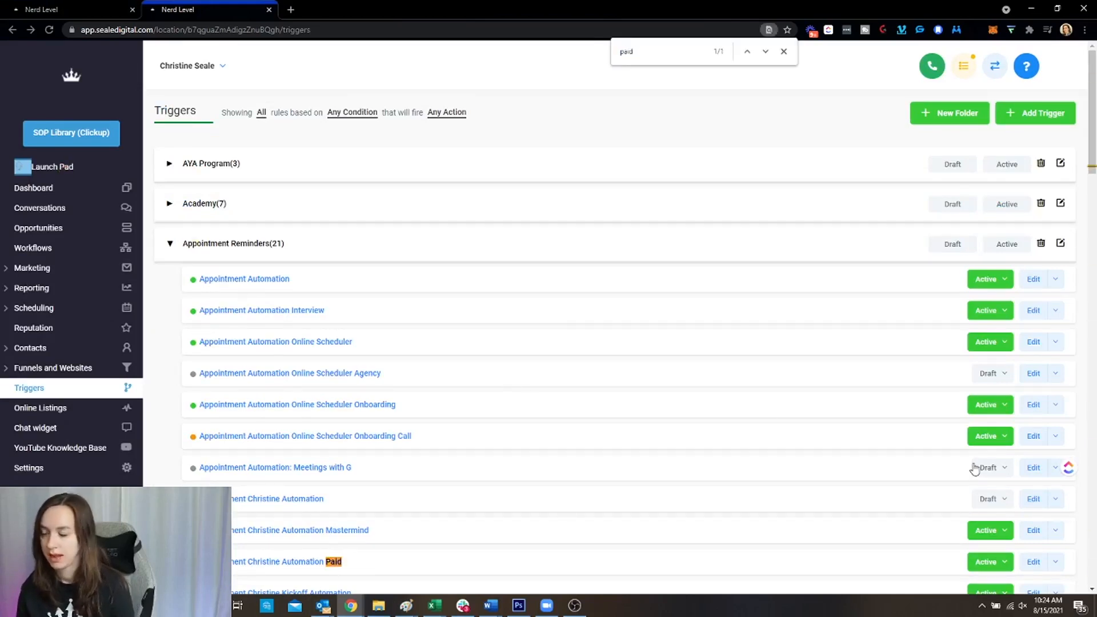
pyautogui.scroll(-1, 784, 438)
pyautogui.click(307, 507)
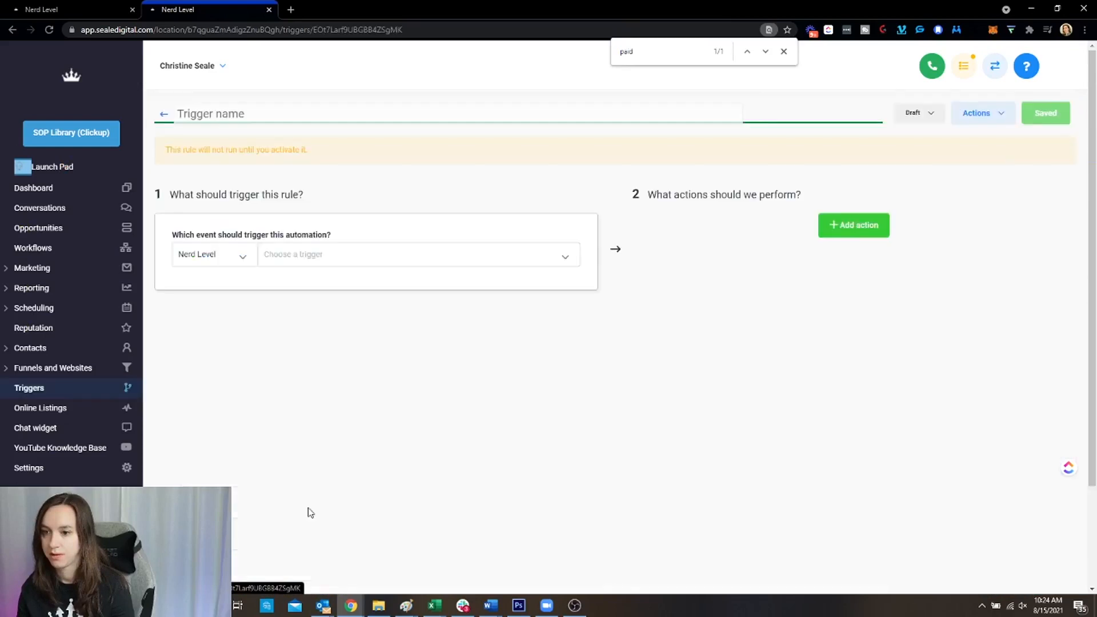
pyautogui.click(916, 114)
pyautogui.click(919, 144)
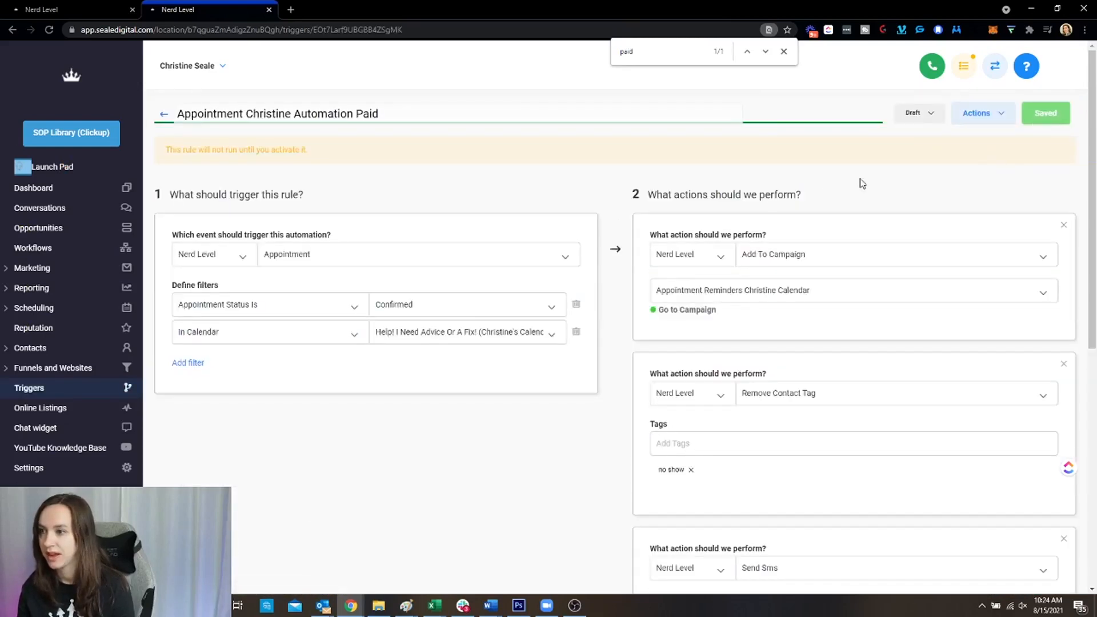
pyautogui.click(163, 117)
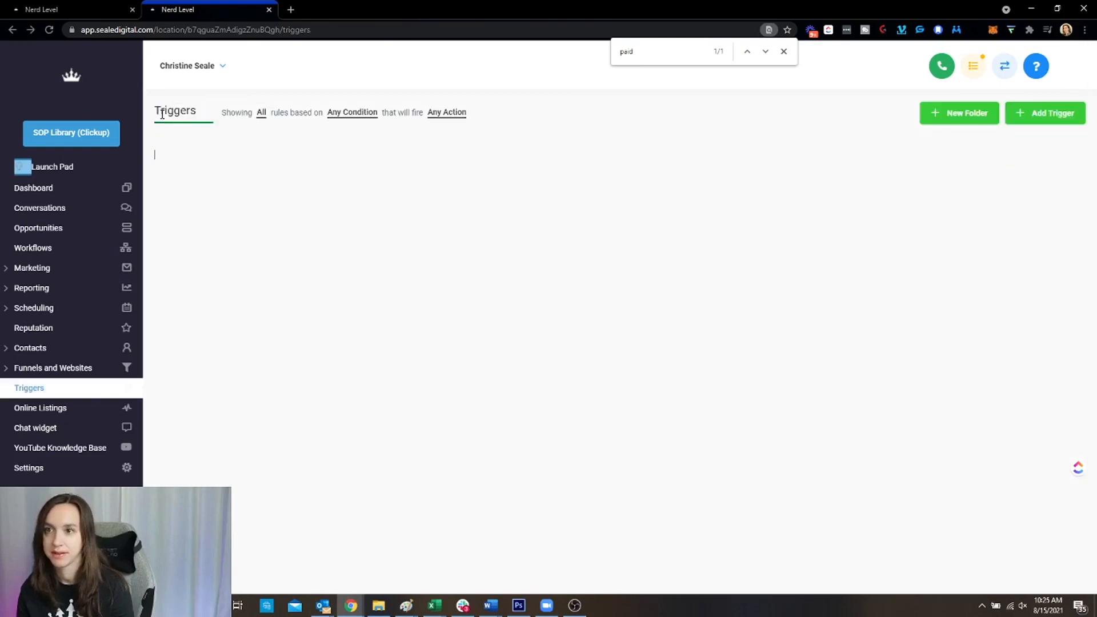
pyautogui.click(783, 52)
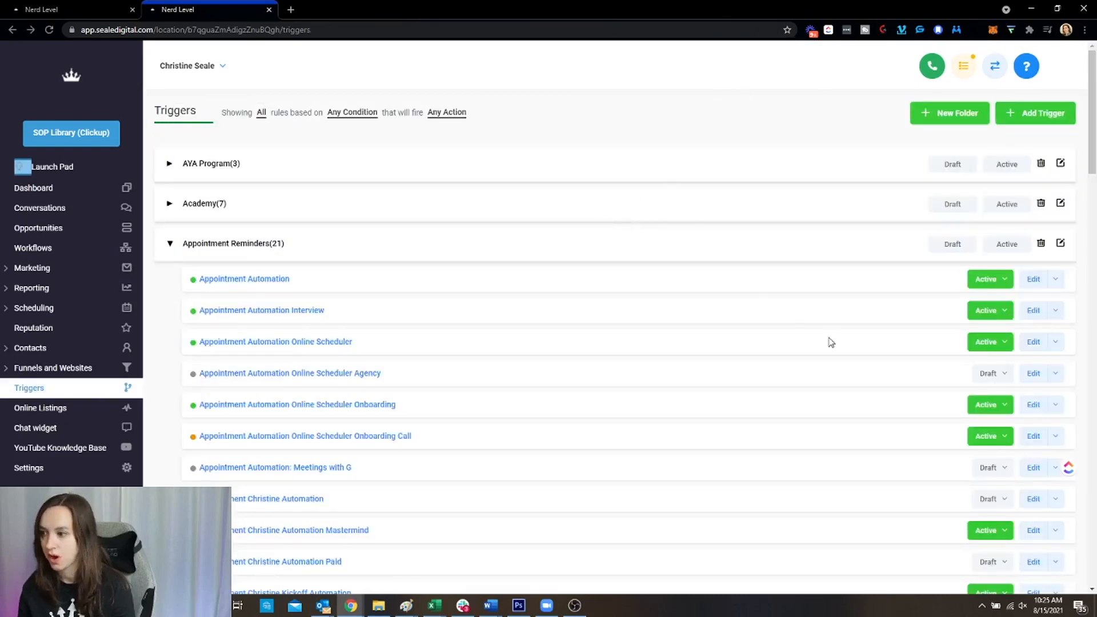
# From the Calendars settings, open the collab calendar's booking link in a new tab
pyautogui.click(100, 7)
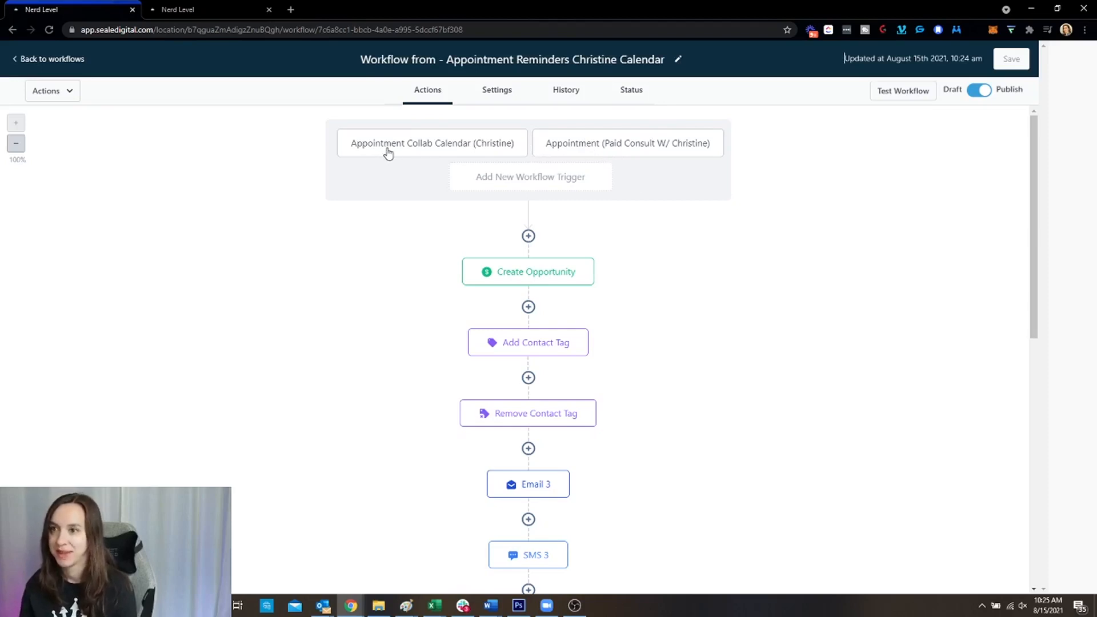
pyautogui.hotkey('ctrl', 'Tab')
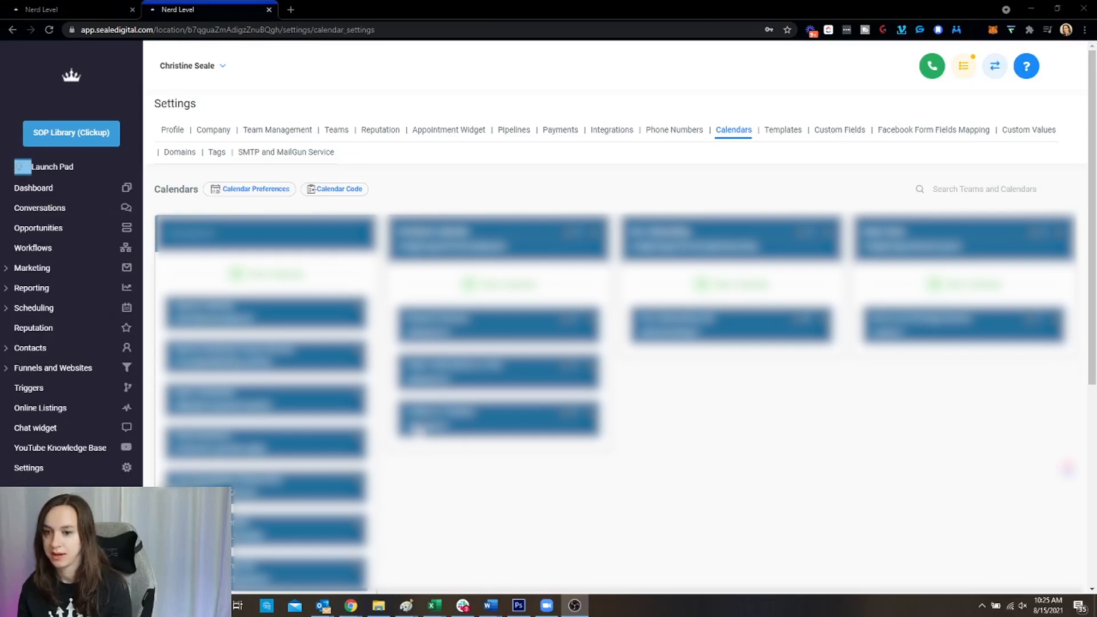
pyautogui.click(419, 429)
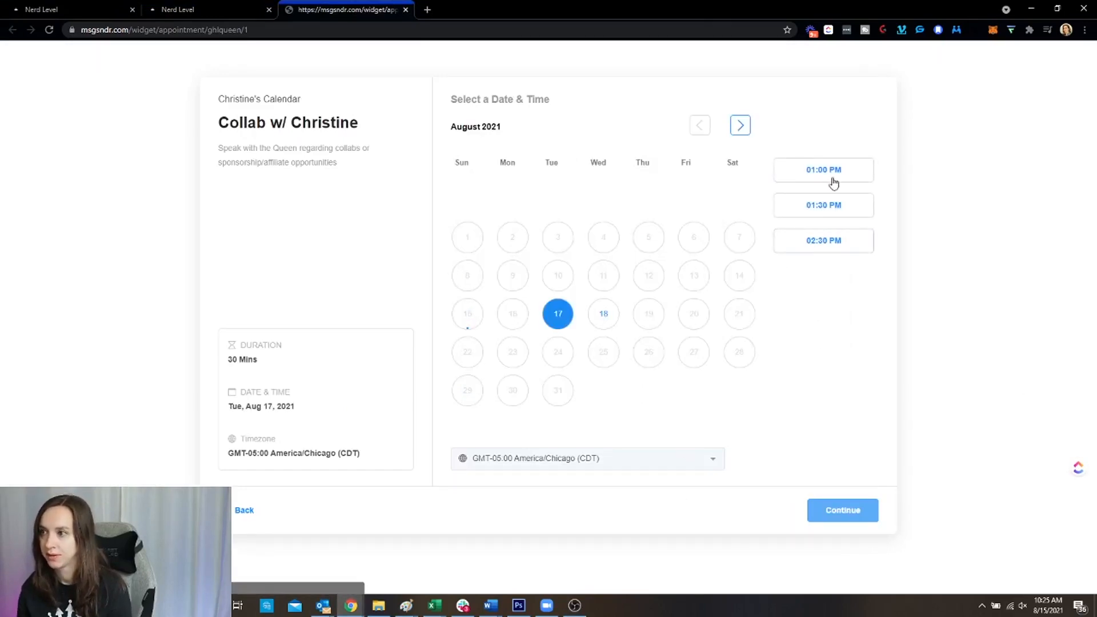
# Pick Friday, Sep 17, 2021 at 12:30 PM in the booking widget and continue
pyautogui.click(736, 131)
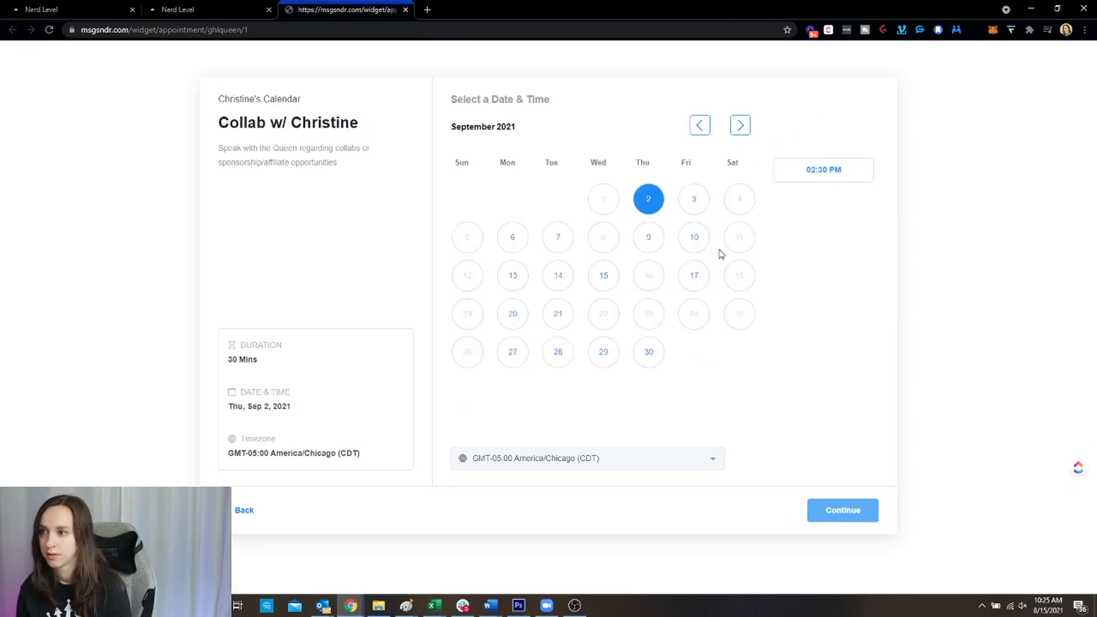
pyautogui.click(693, 276)
pyautogui.click(829, 210)
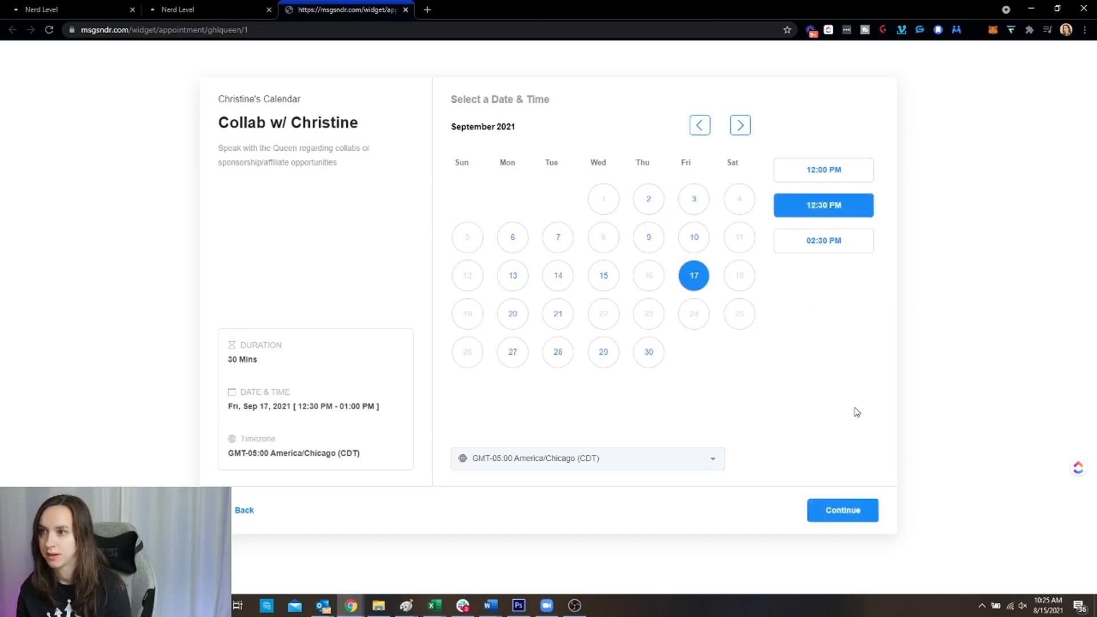
pyautogui.click(864, 508)
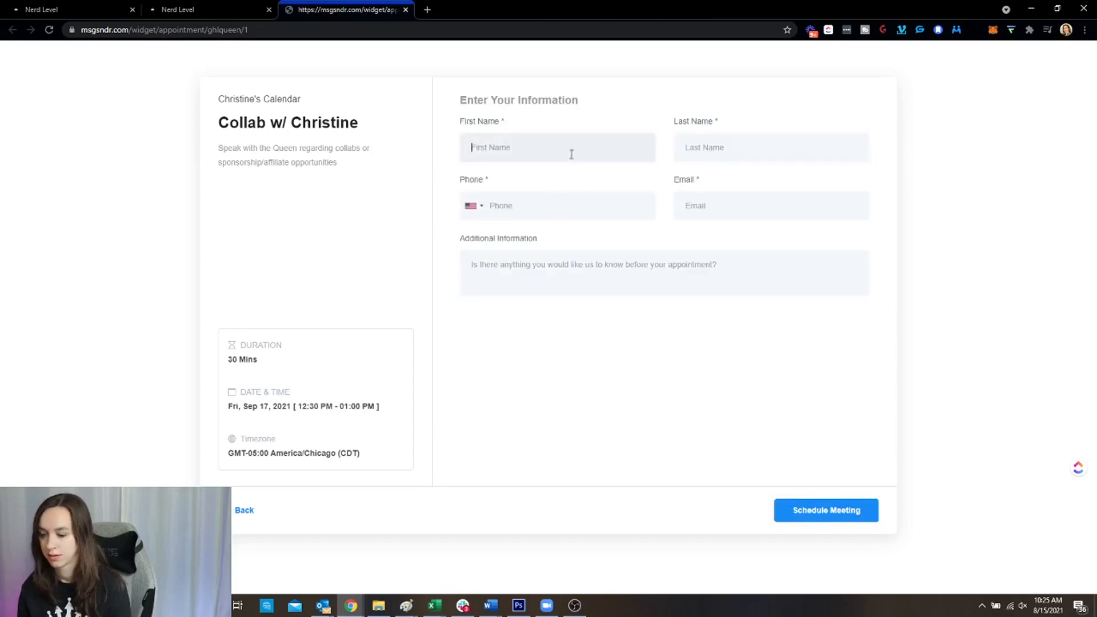
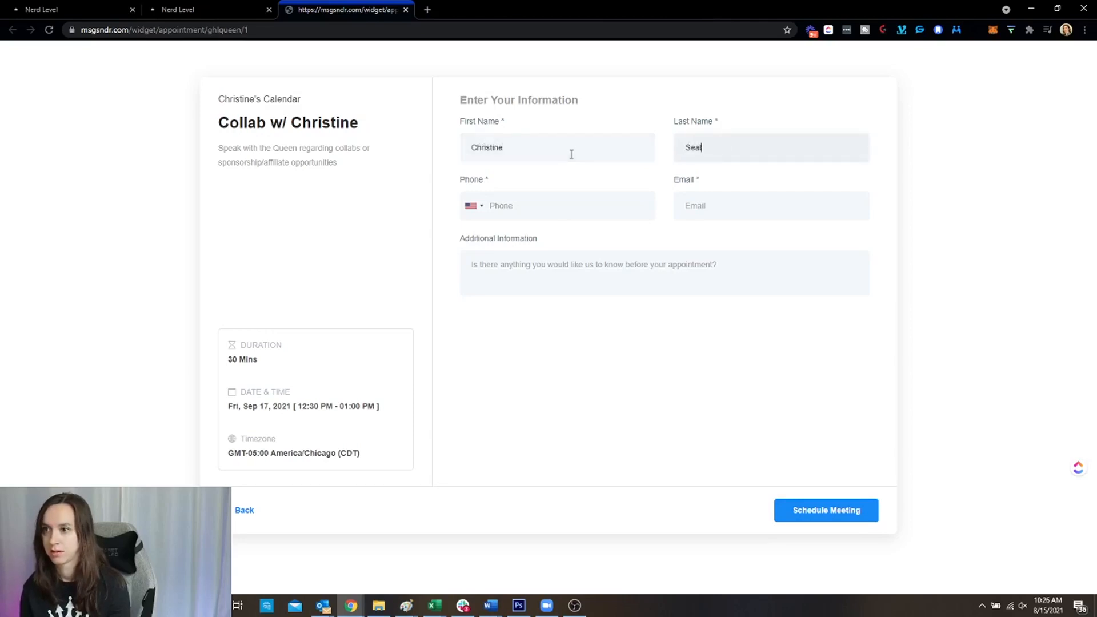
# Enter the contact's name, phone number and email, and schedule the meeting
pyautogui.press('Tab')
pyautogui.press('Tab')
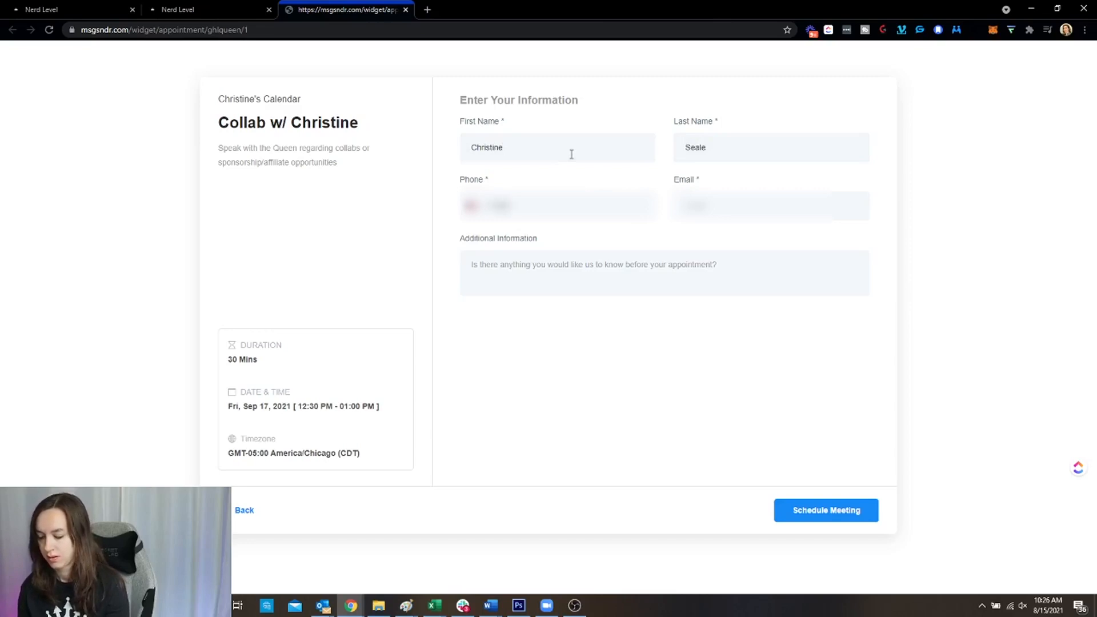
pyautogui.write('???')
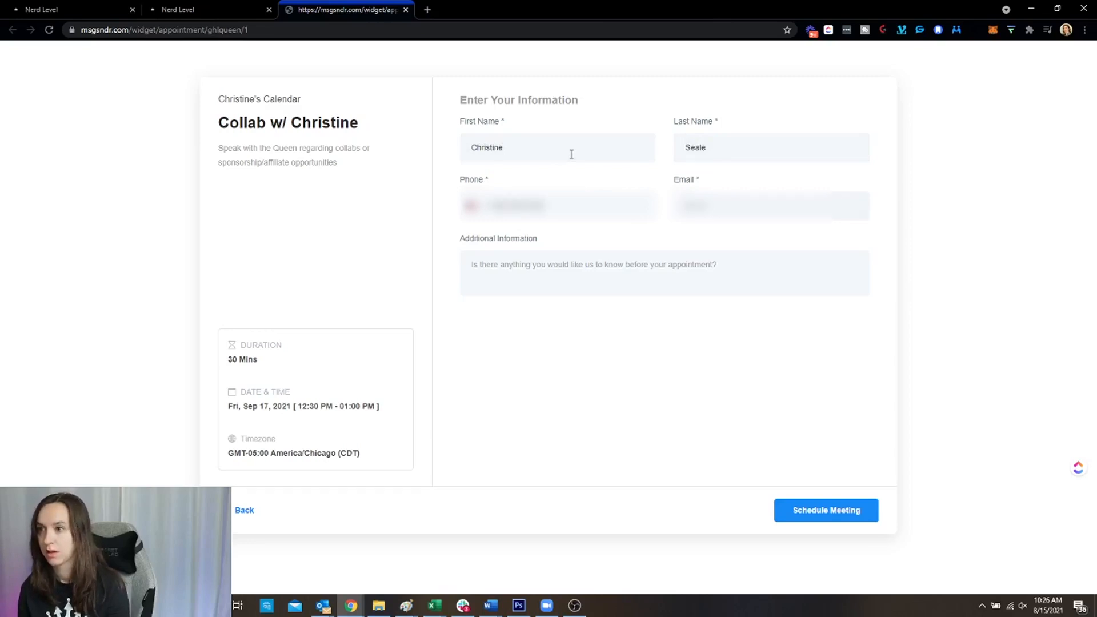
pyautogui.write('???????')
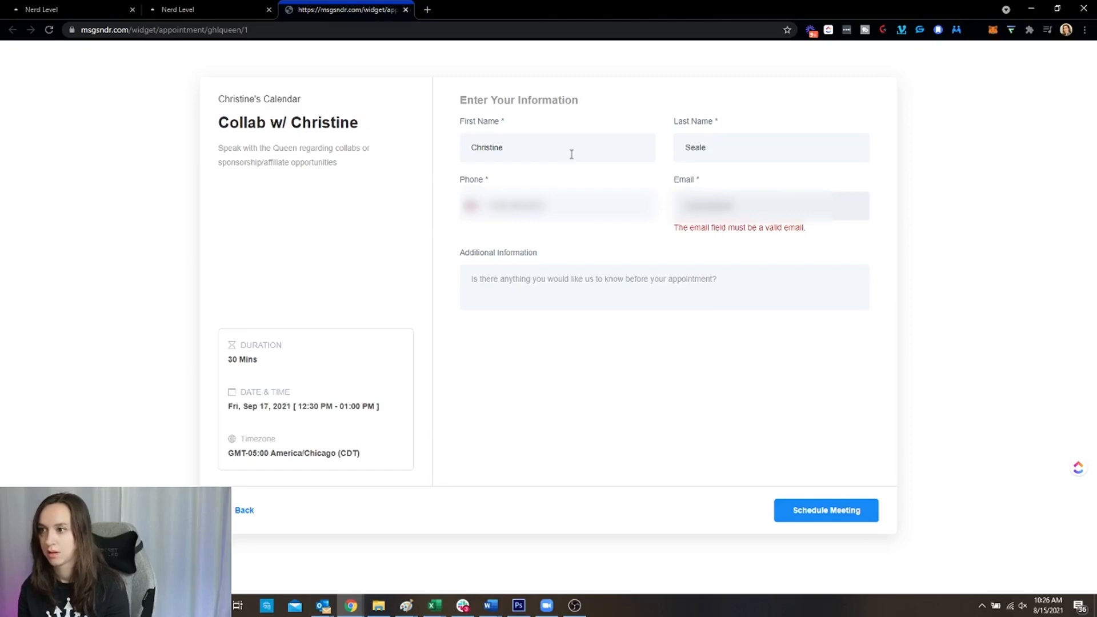
pyautogui.write('m')
pyautogui.press('Tab')
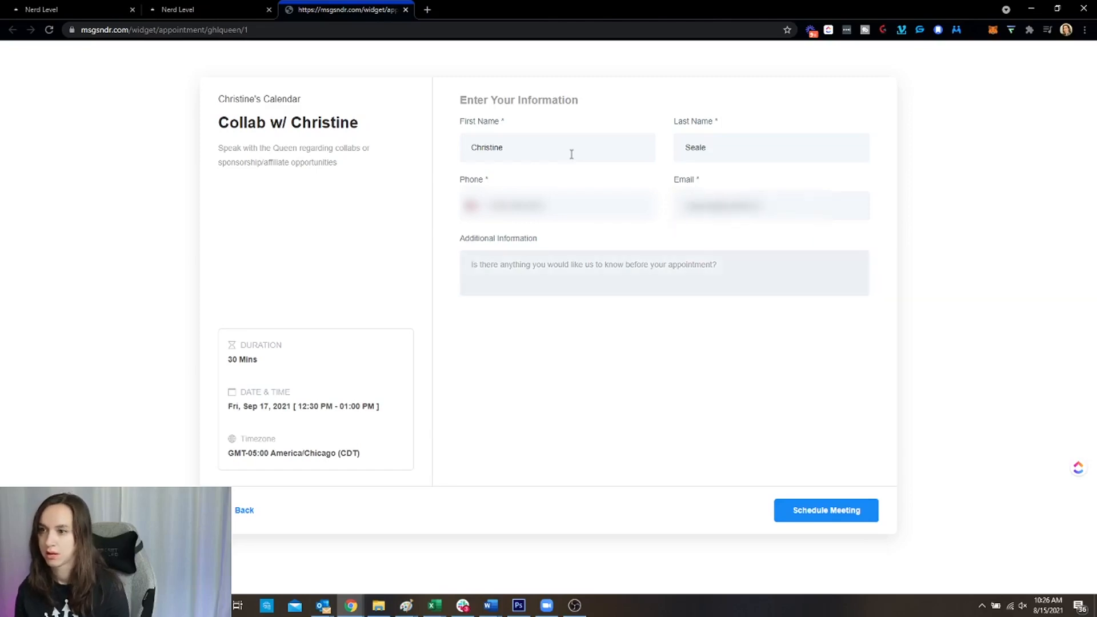
pyautogui.click(834, 517)
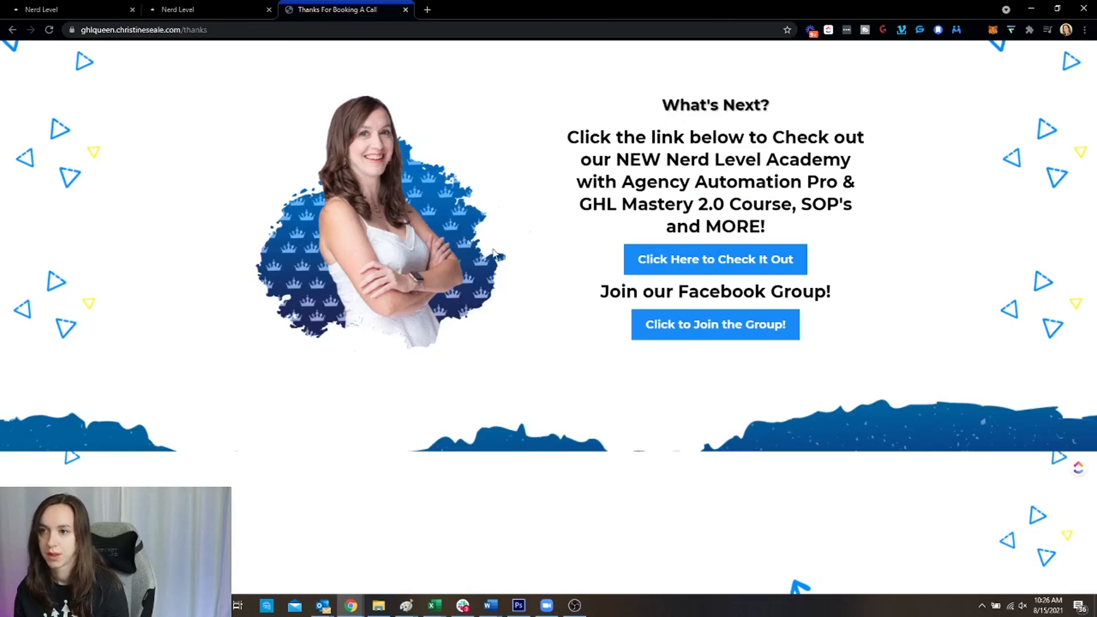
pyautogui.click(52, 7)
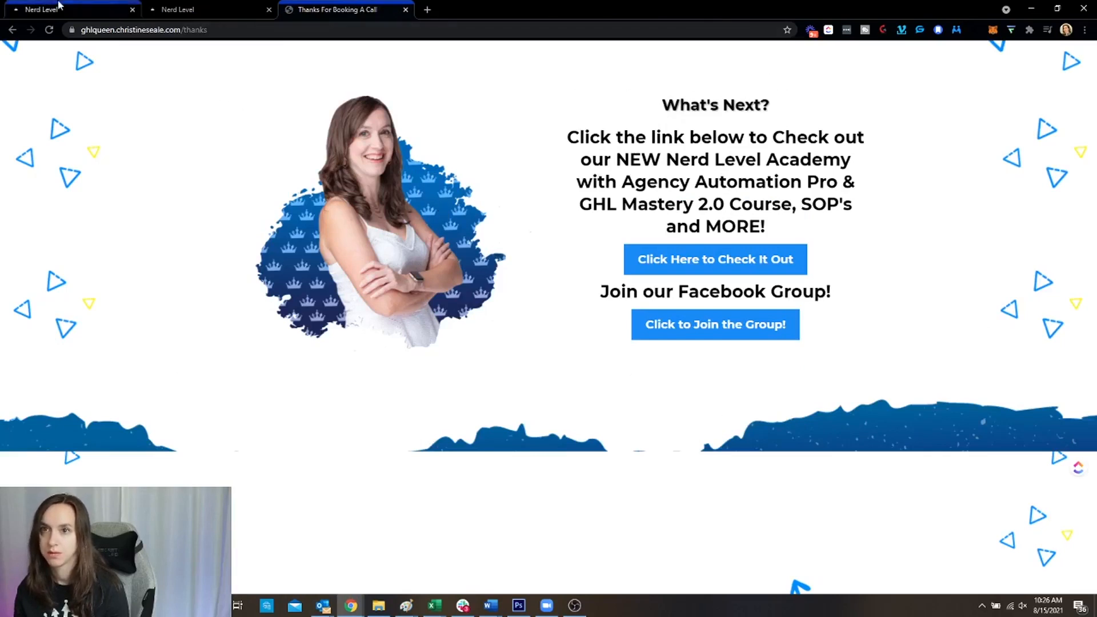
# Open the Conversations inbox showing all threads and search for the test contact's conversation
pyautogui.click(176, 5)
pyautogui.click(64, 209)
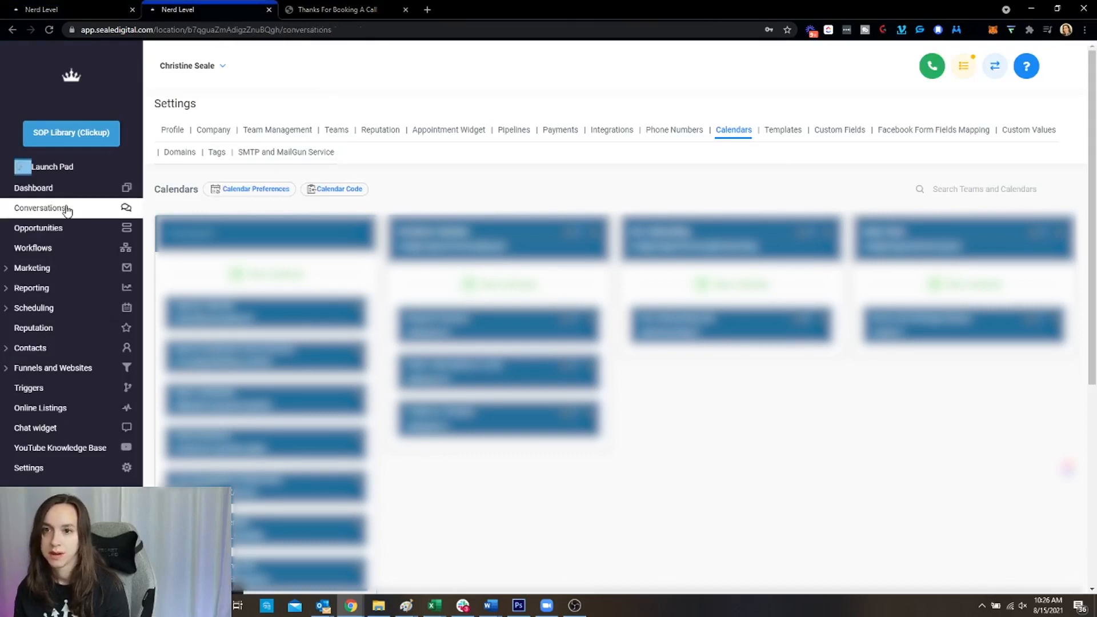
pyautogui.click(254, 105)
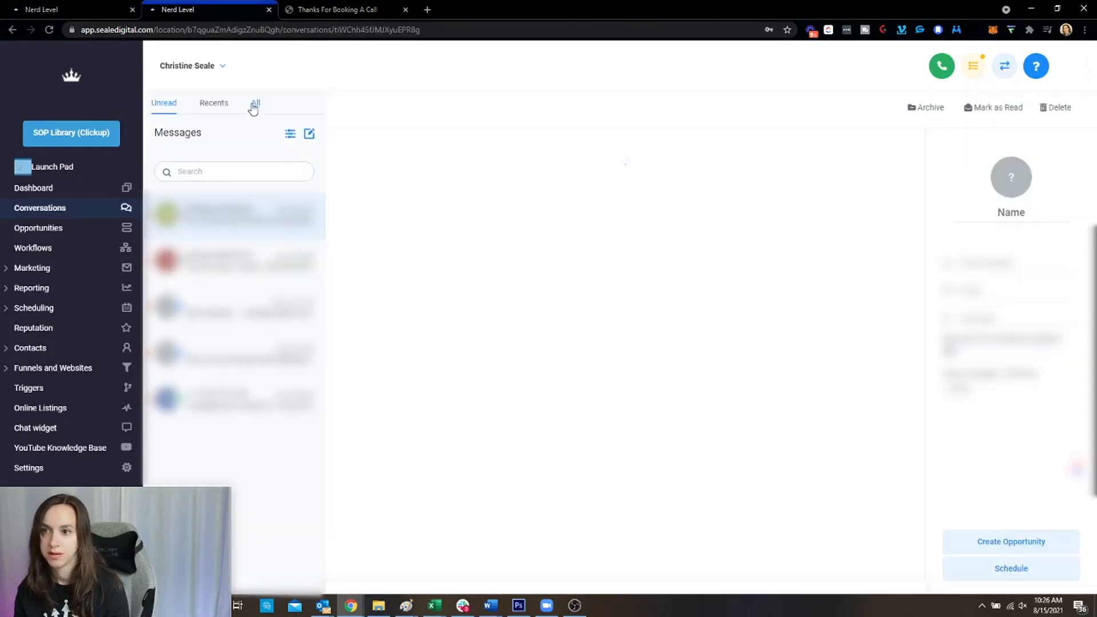
pyautogui.click(208, 177)
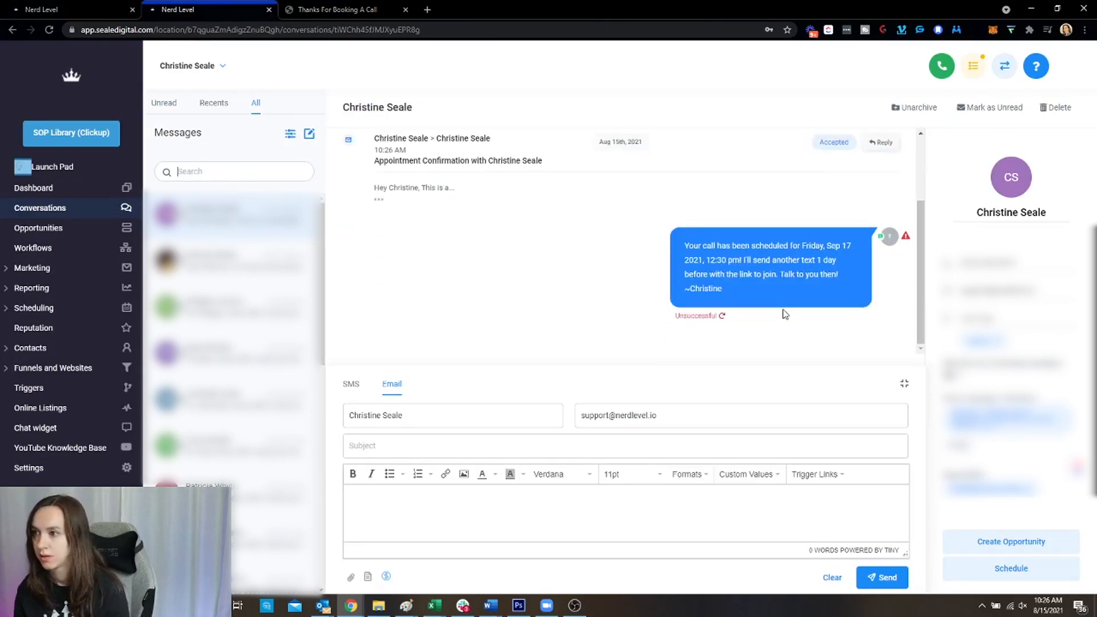
# Review the Sep 17 scheduling SMS and full appointment confirmation email, then expand Scheduling in the sidebar
pyautogui.scroll(1, 783, 310)
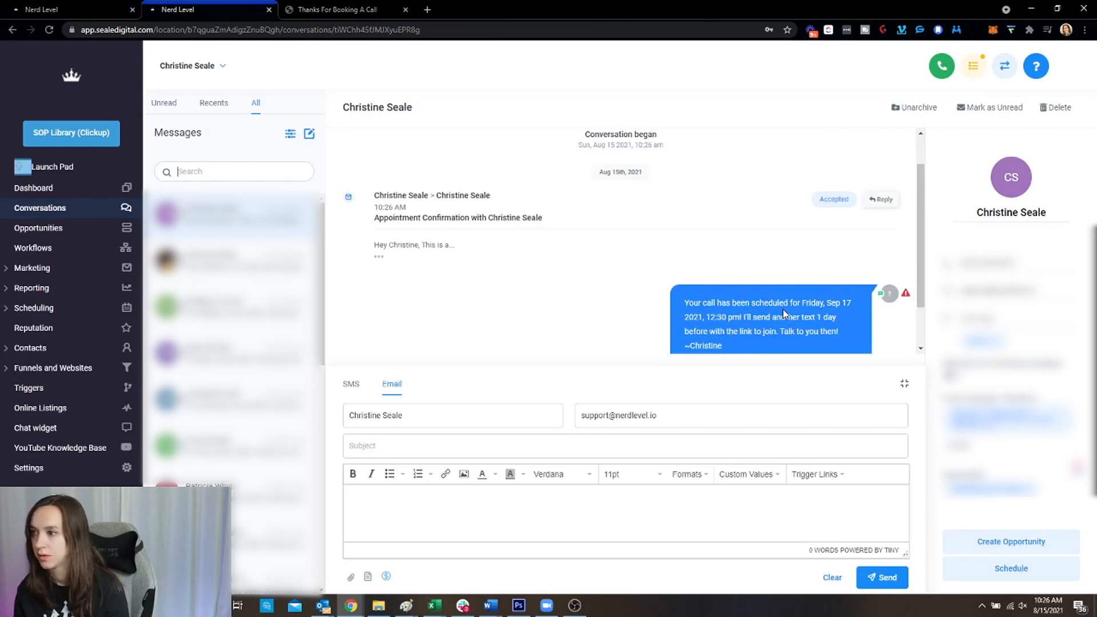
pyautogui.scroll(-1, 782, 310)
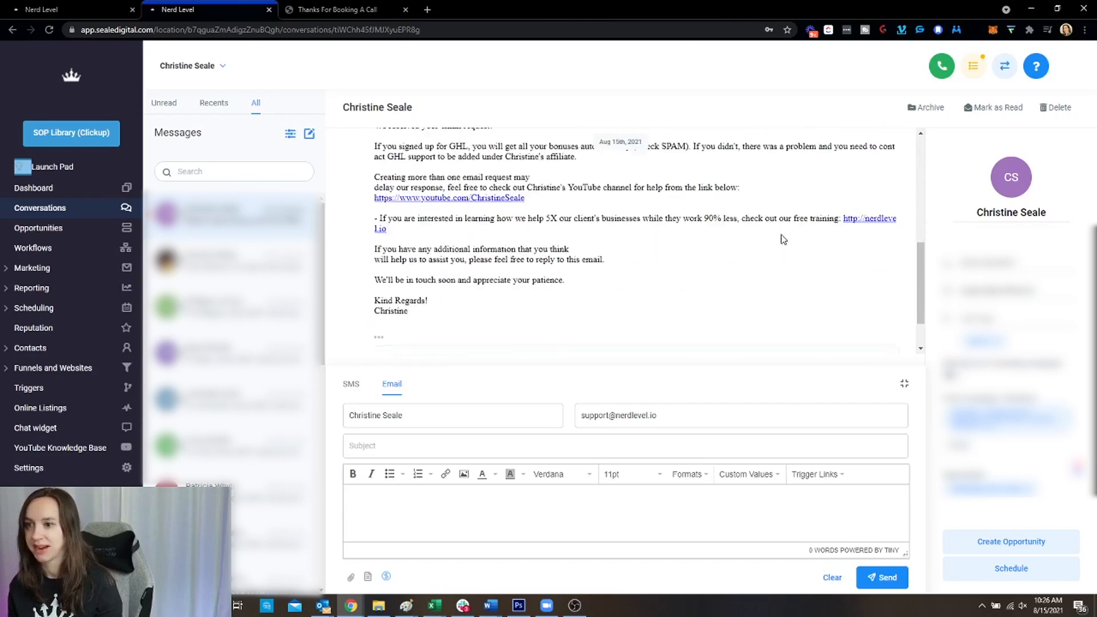
pyautogui.click(430, 303)
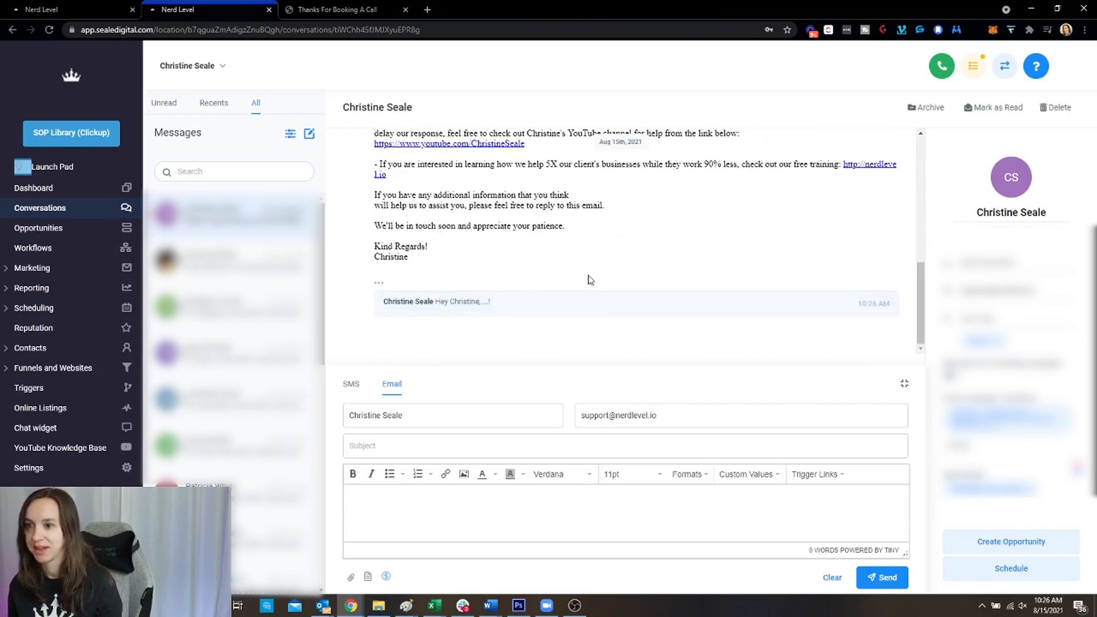
pyautogui.scroll(-2, 607, 293)
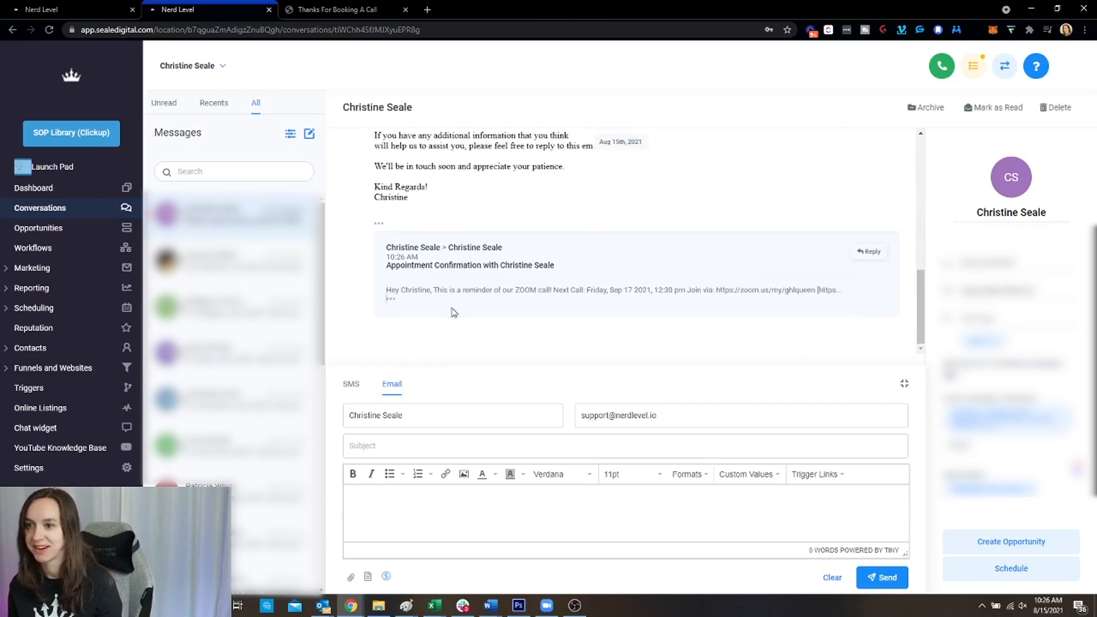
pyautogui.click(392, 303)
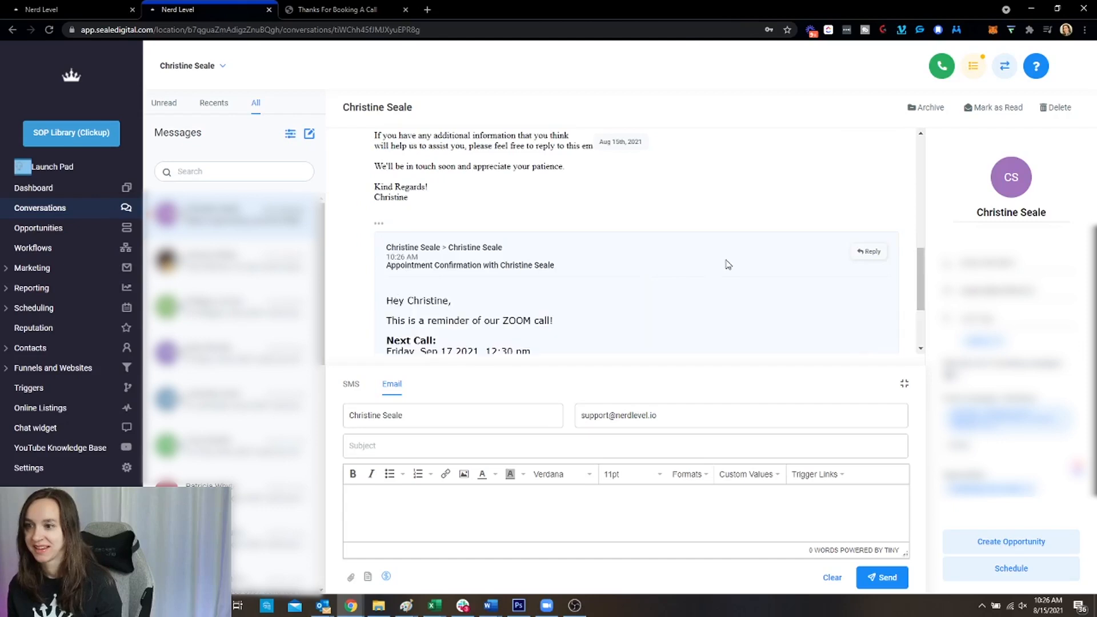
pyautogui.scroll(5, 727, 264)
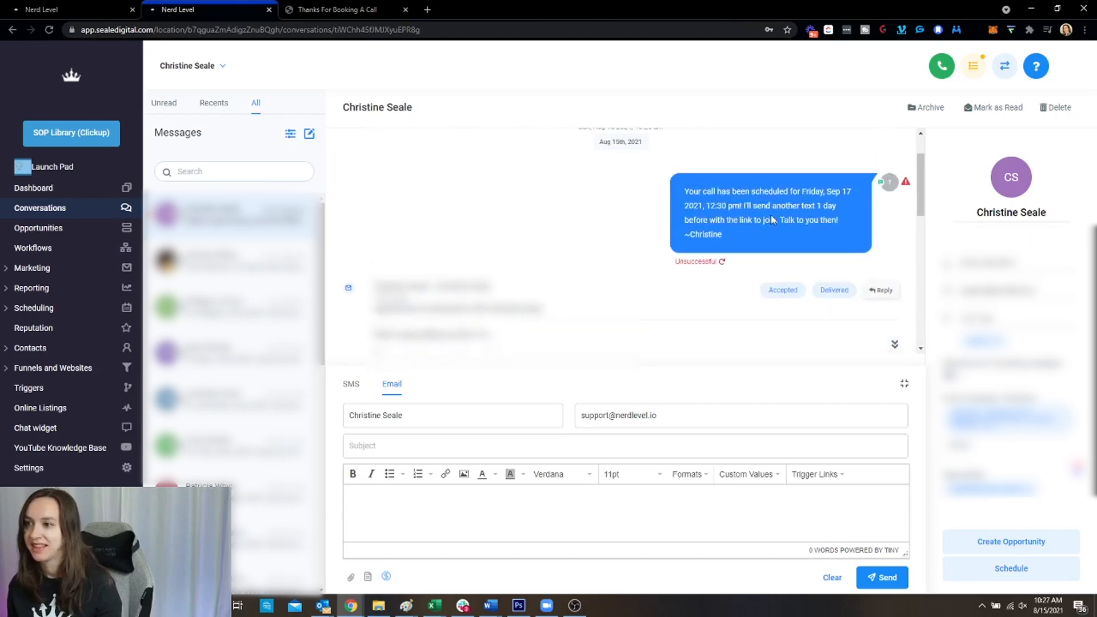
pyautogui.moveTo(906, 183)
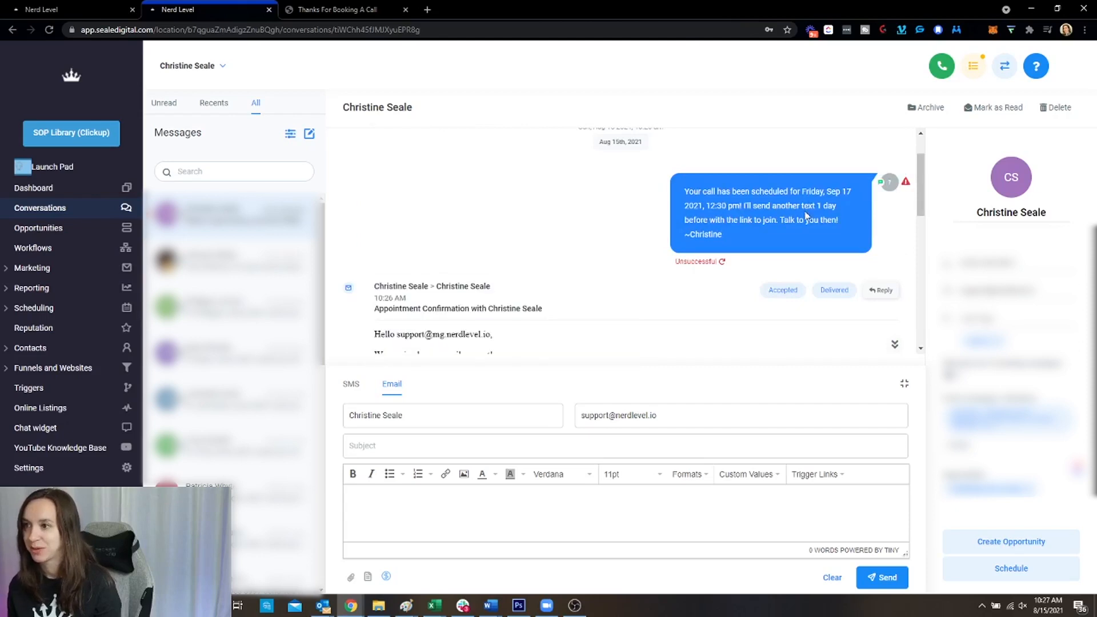
pyautogui.scroll(2, 806, 215)
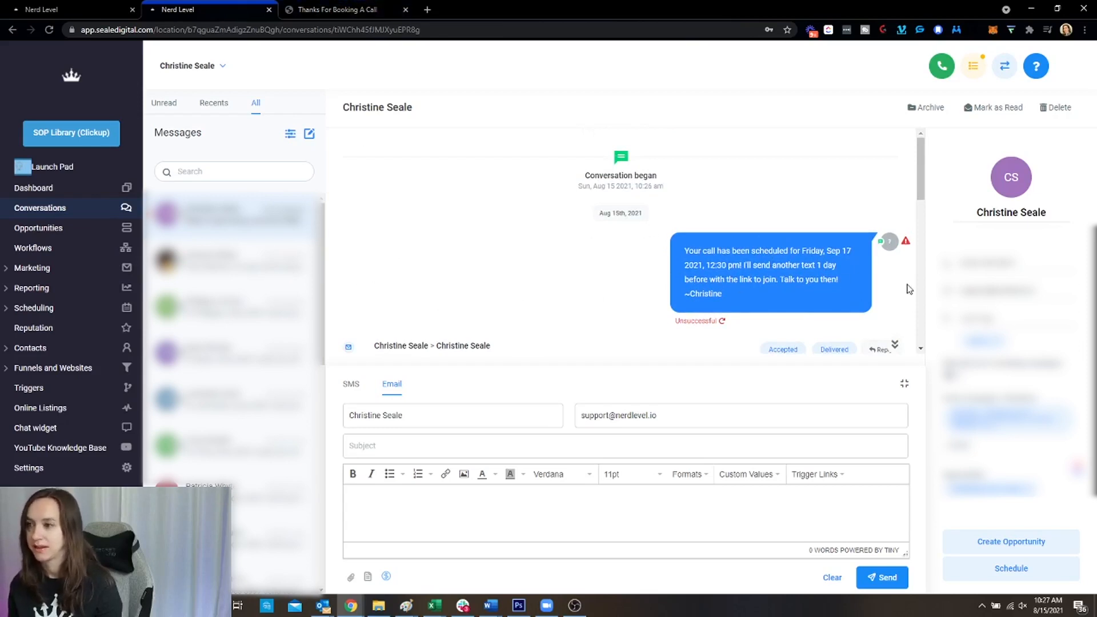
pyautogui.scroll(-1, 770, 274)
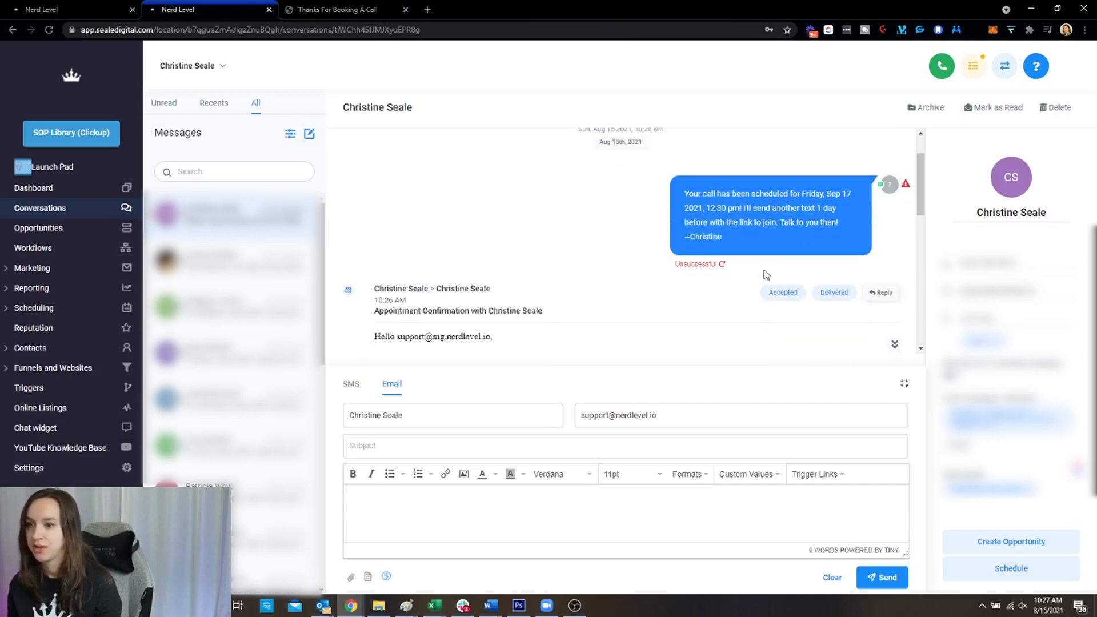
pyautogui.scroll(1, 719, 258)
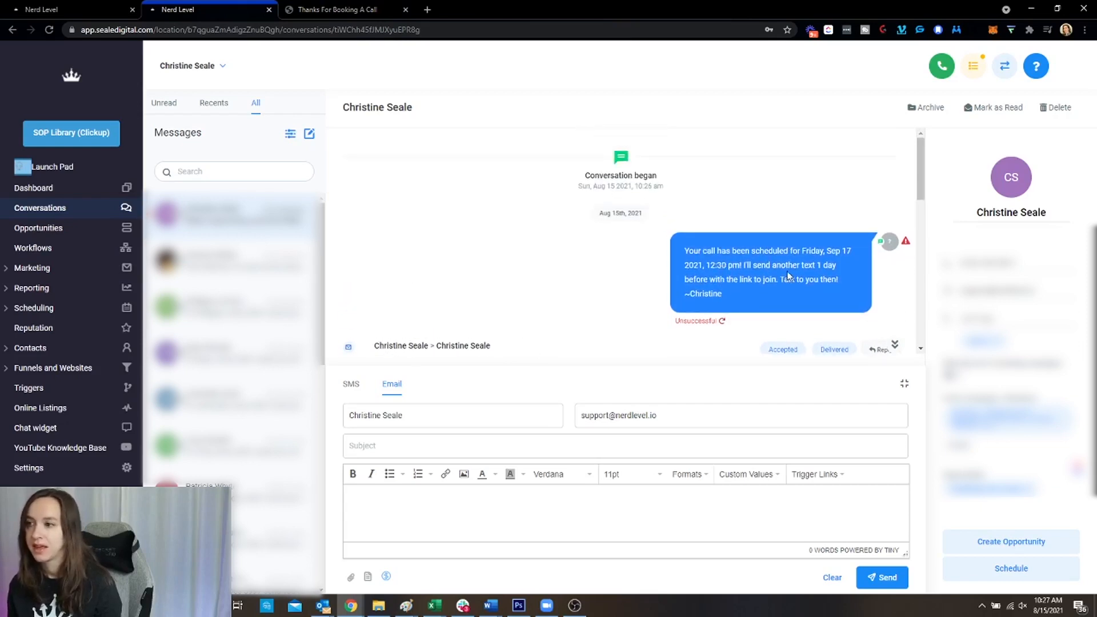
pyautogui.moveTo(849, 250); pyautogui.dragTo(798, 256)
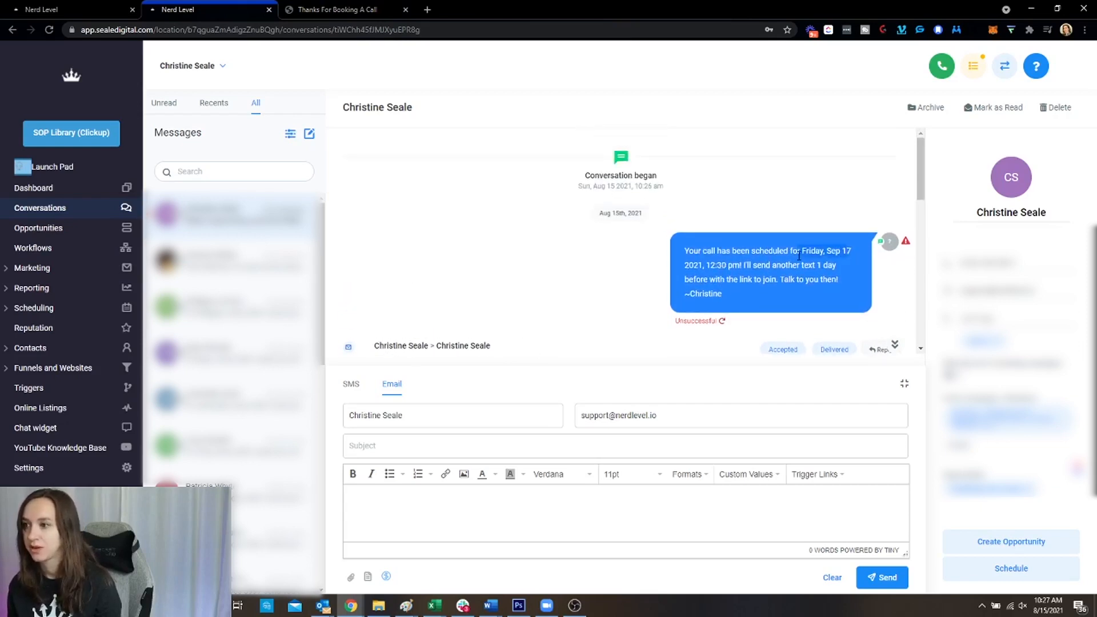
pyautogui.click(834, 262)
pyautogui.click(57, 308)
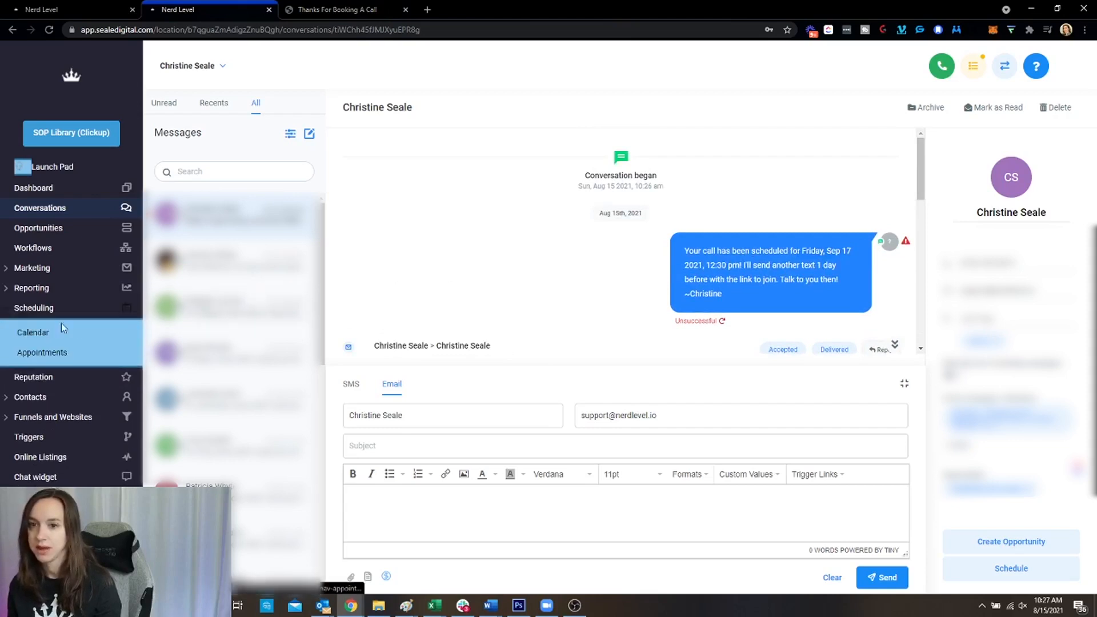
# Show the Scheduling Calendar monthly, advance to Aug 29 – Oct 9, and open the Sep 17 appointment
pyautogui.click(61, 327)
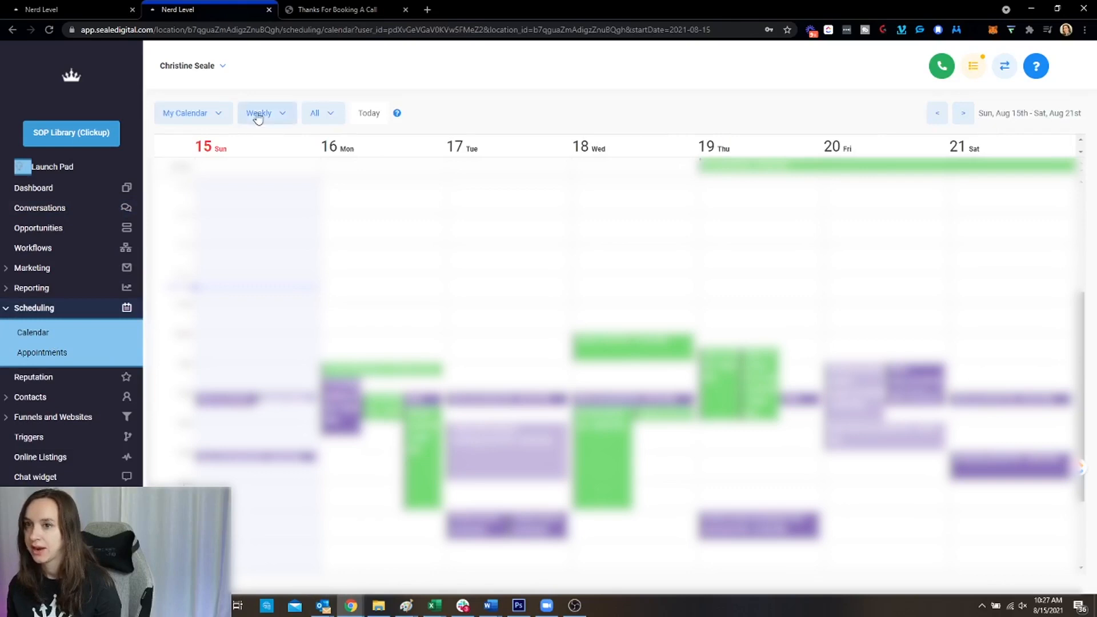
pyautogui.click(258, 118)
pyautogui.click(297, 143)
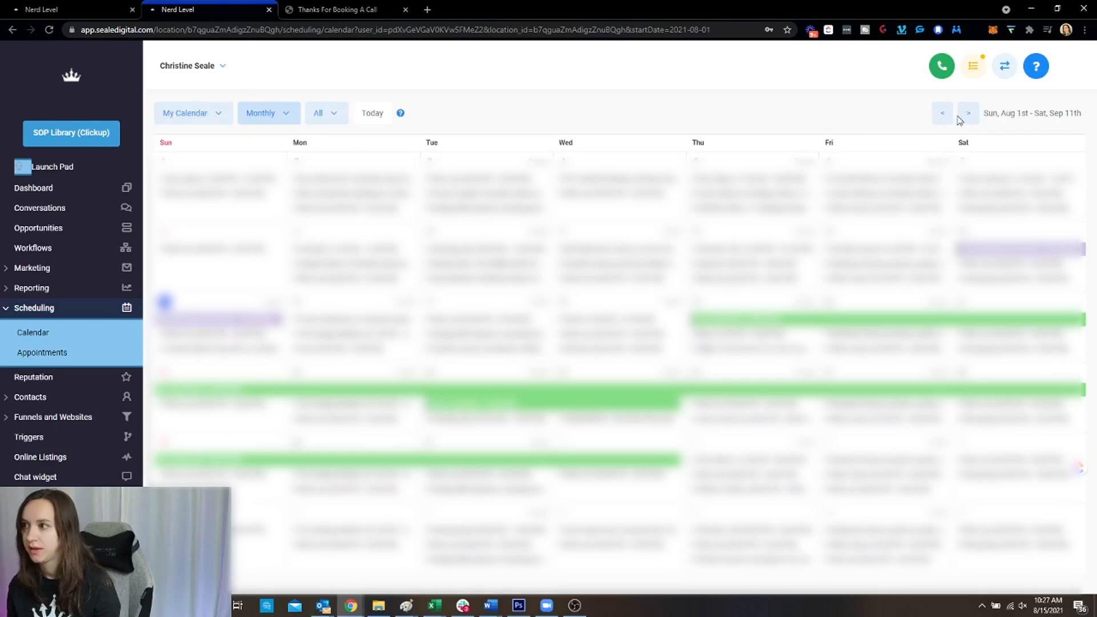
pyautogui.click(968, 112)
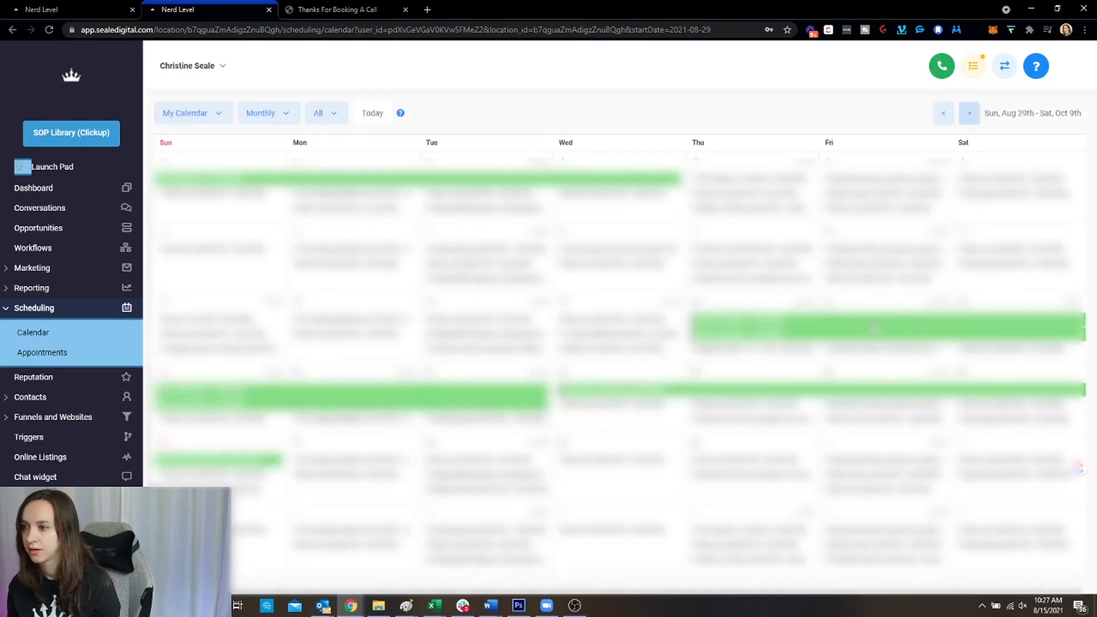
pyautogui.click(862, 350)
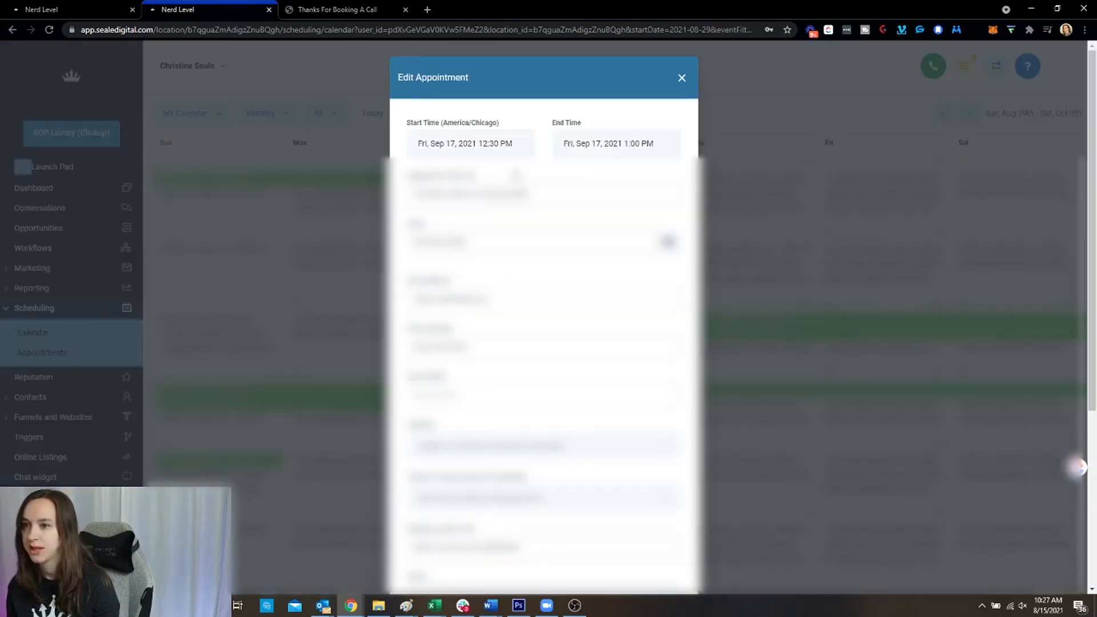
# Look over the appointment's edit form, glance at the workflow tab, then close the form
pyautogui.scroll(-3, 589, 231)
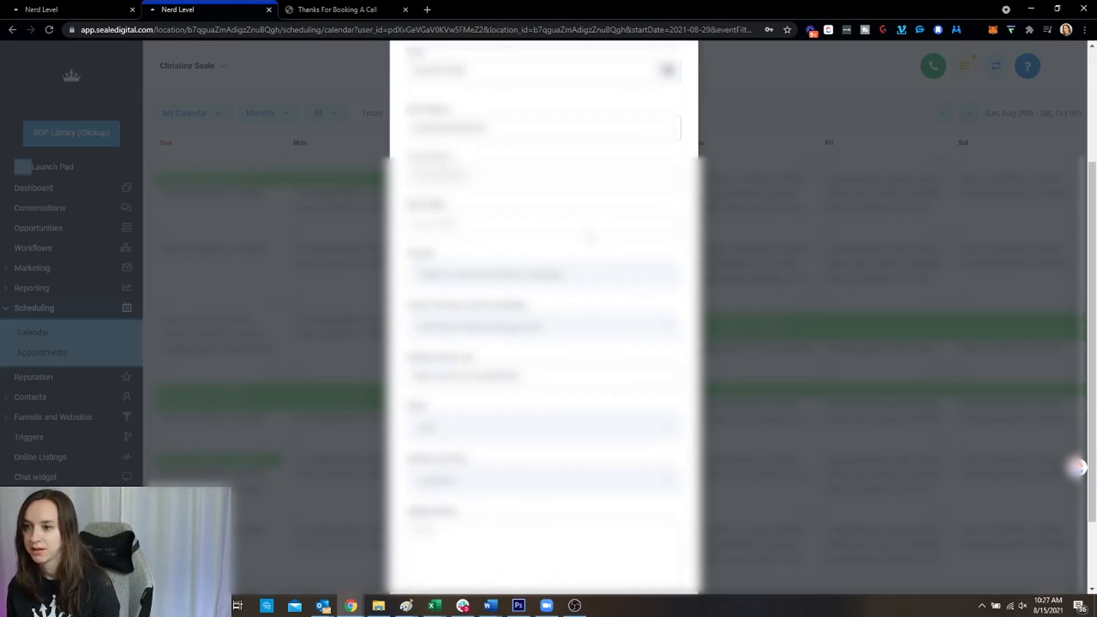
pyautogui.scroll(-2, 590, 236)
pyautogui.scroll(5, 590, 237)
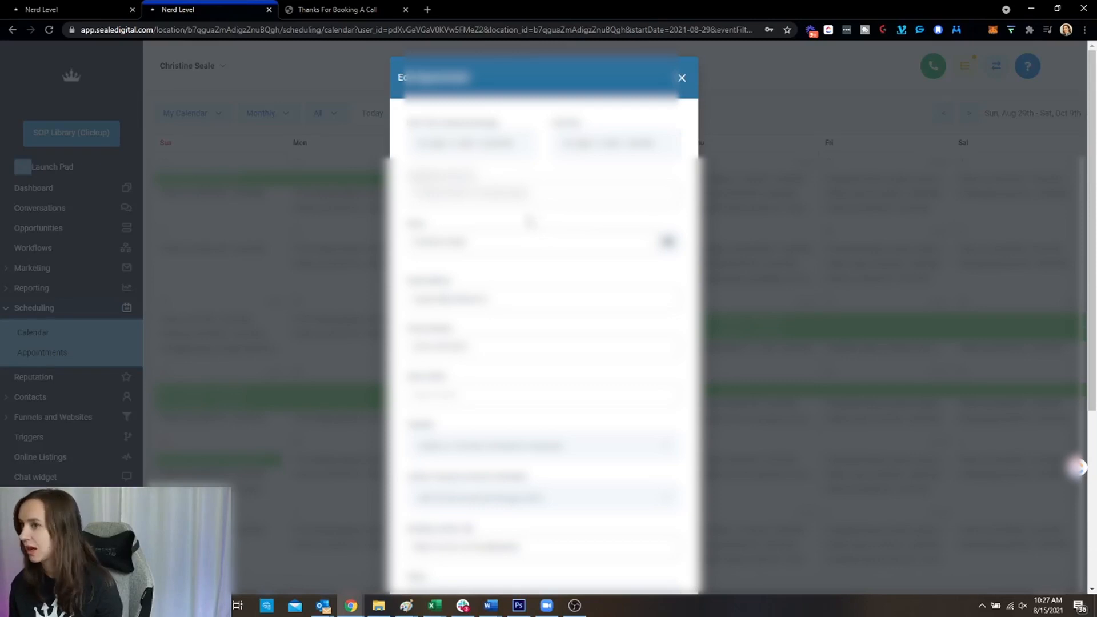
pyautogui.click(51, 7)
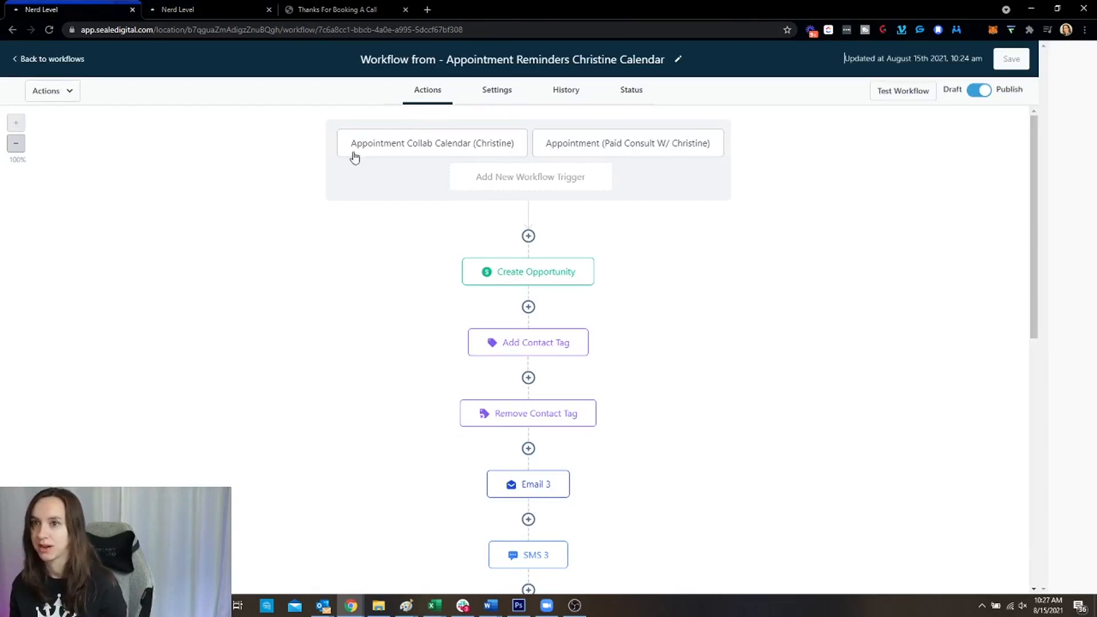
pyautogui.click(224, 12)
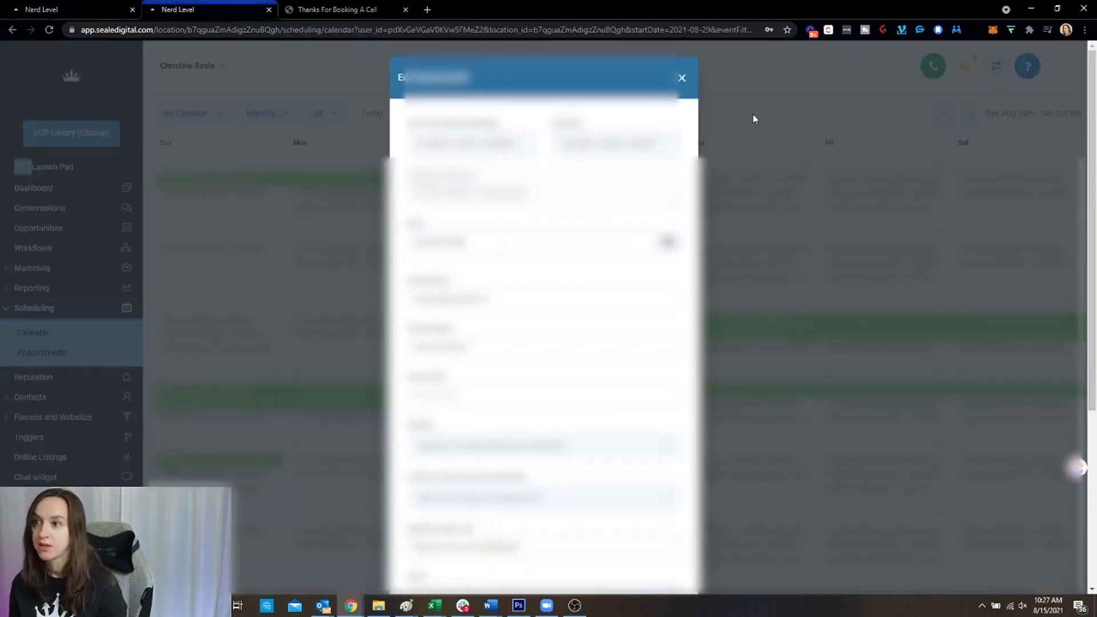
pyautogui.click(683, 79)
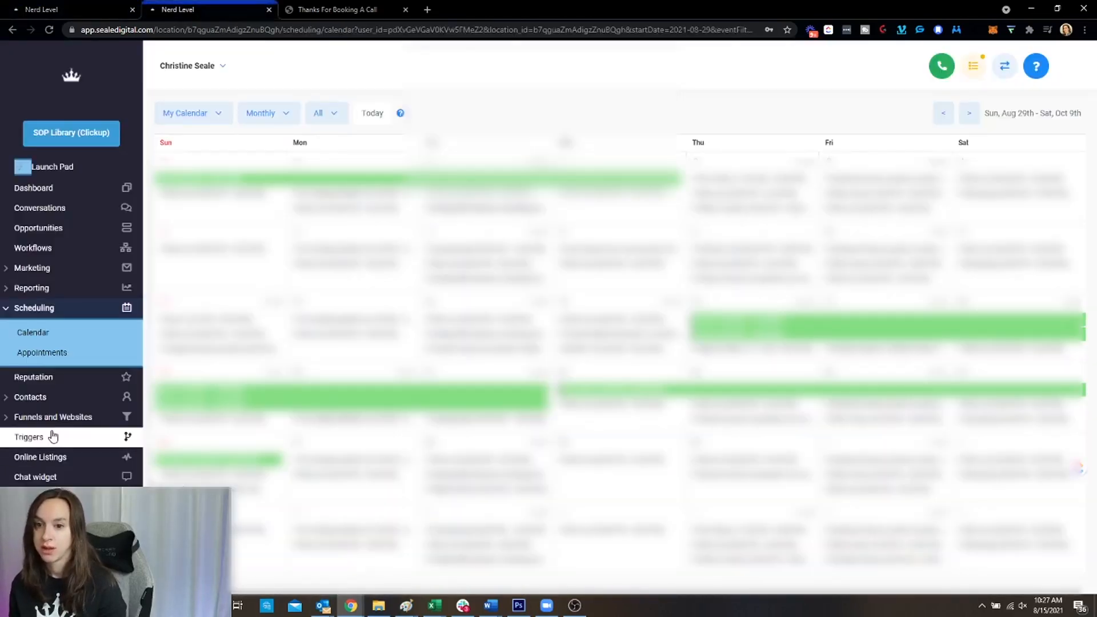
# Delete the first old appointment automation trigger from the Triggers list
pyautogui.click(86, 436)
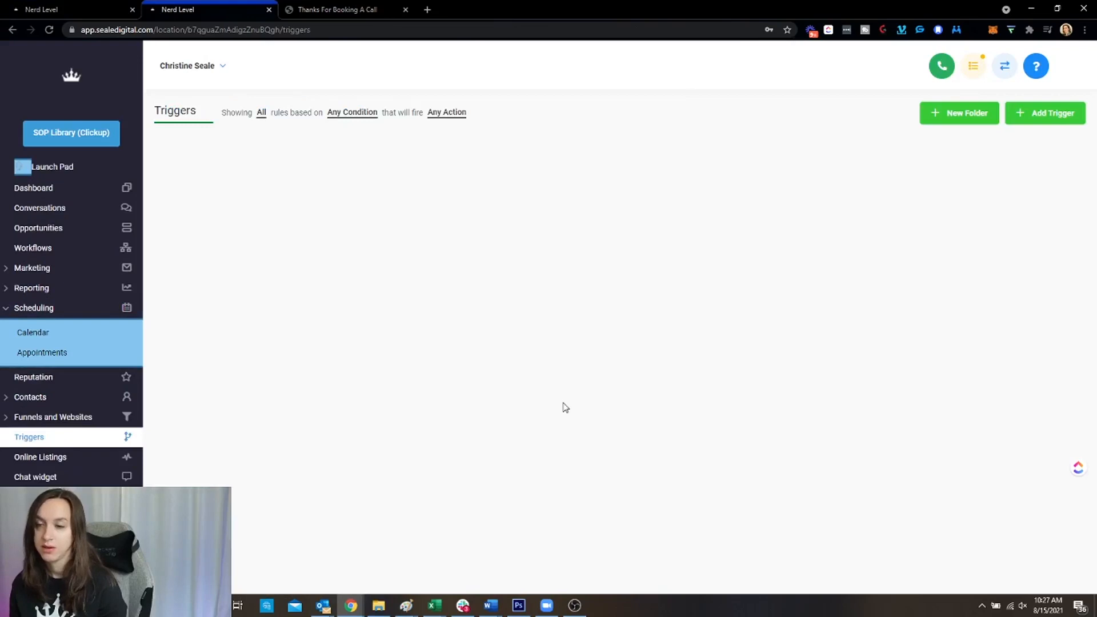
pyautogui.scroll(-2, 560, 403)
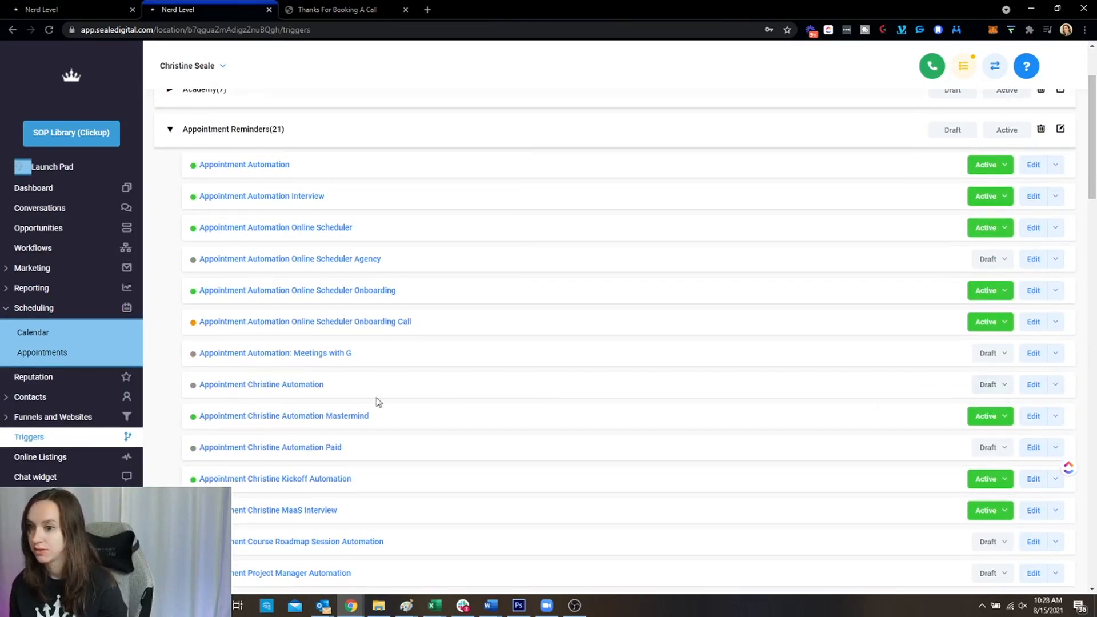
pyautogui.click(291, 384)
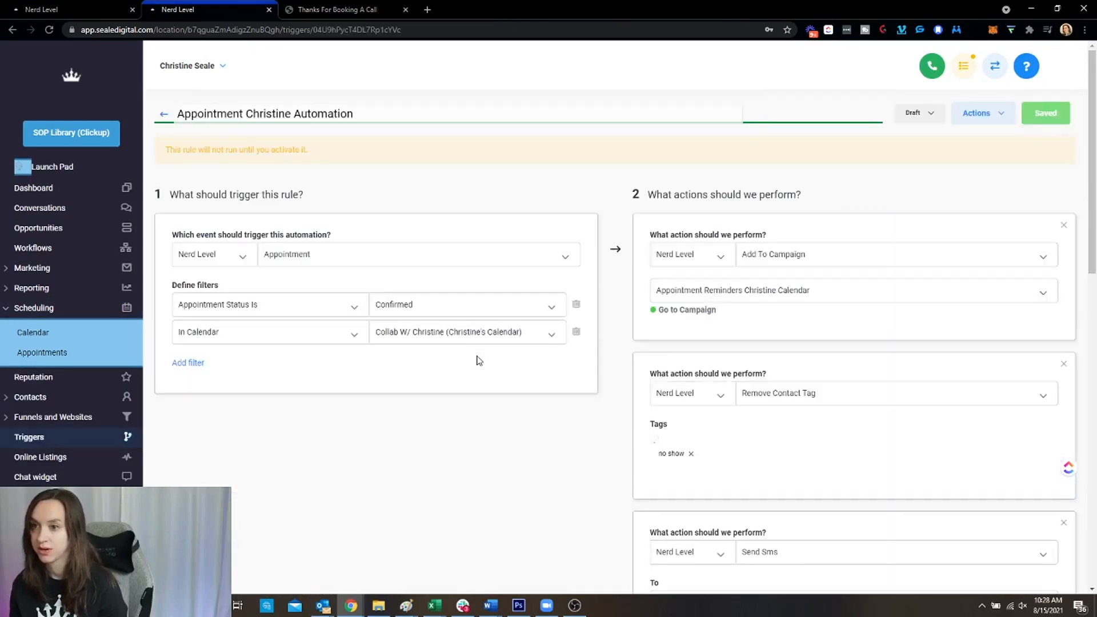
pyautogui.click(977, 123)
pyautogui.click(966, 158)
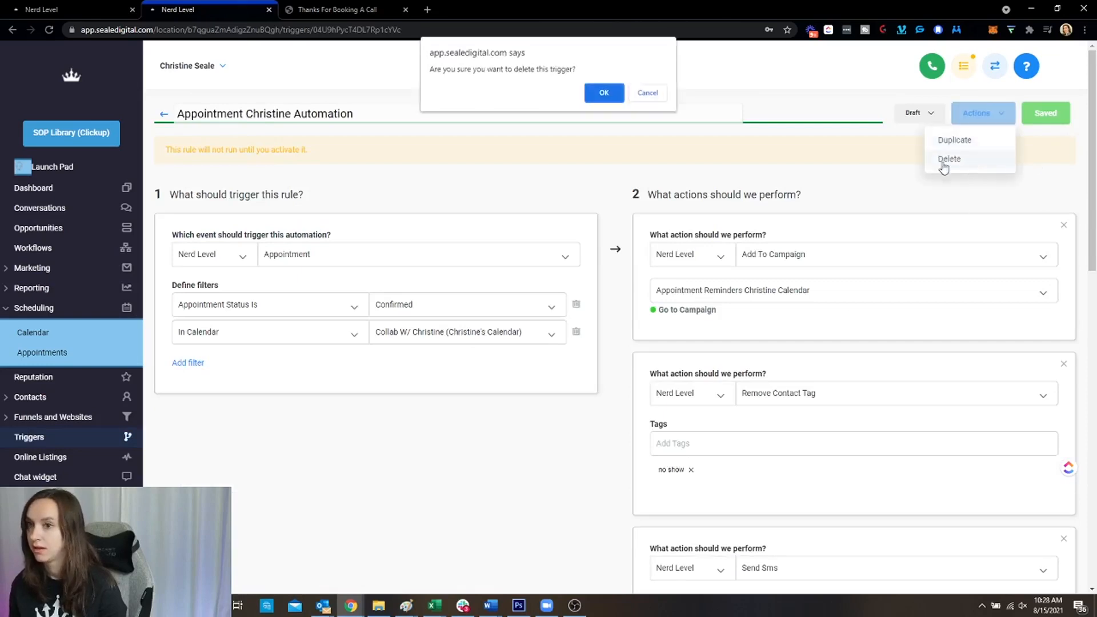
pyautogui.click(606, 96)
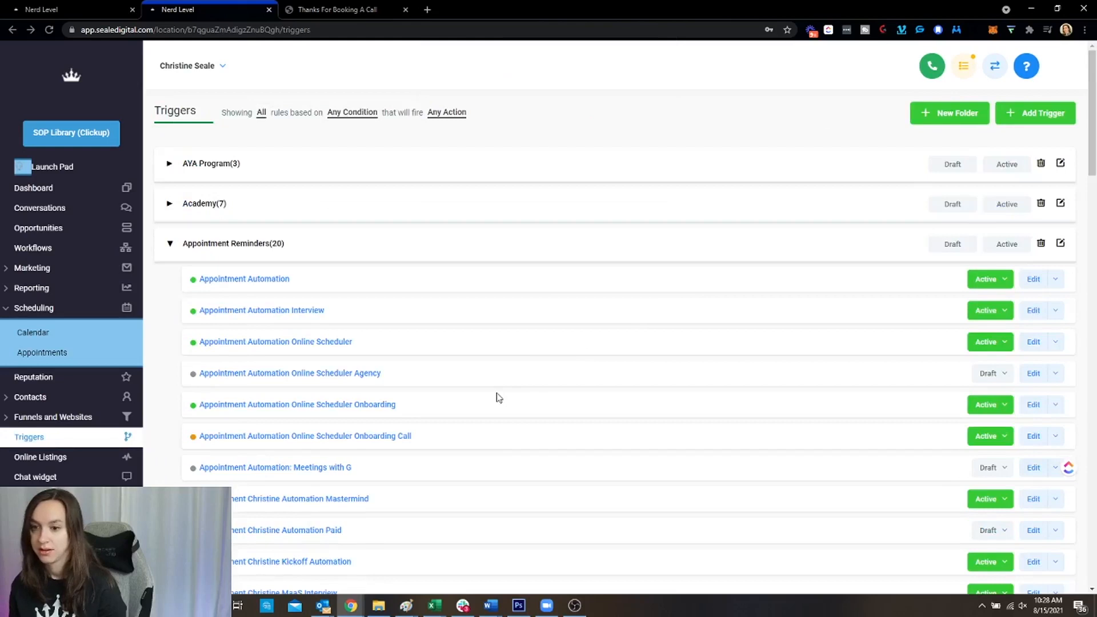
# Delete the Paid appointment automation trigger as well
pyautogui.click(315, 530)
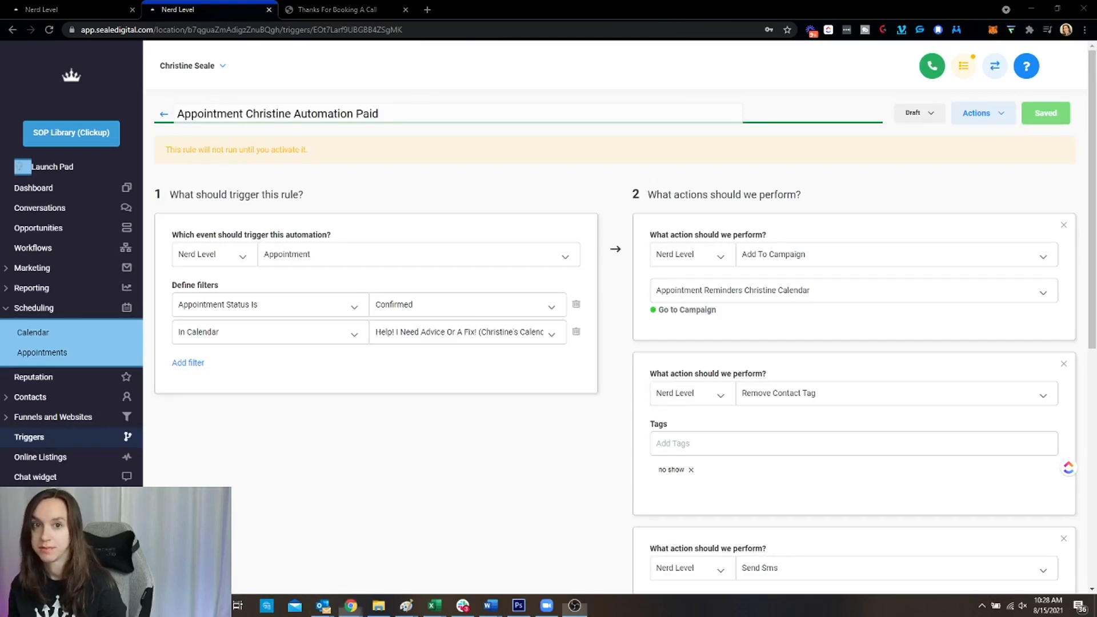
pyautogui.click(1000, 121)
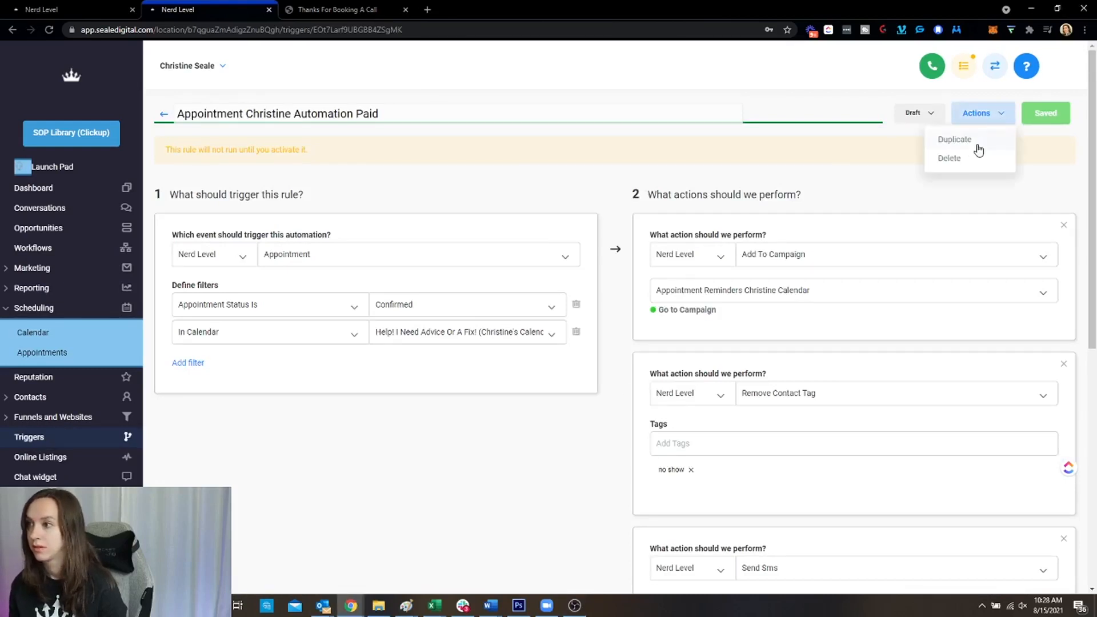
pyautogui.click(965, 160)
pyautogui.click(603, 96)
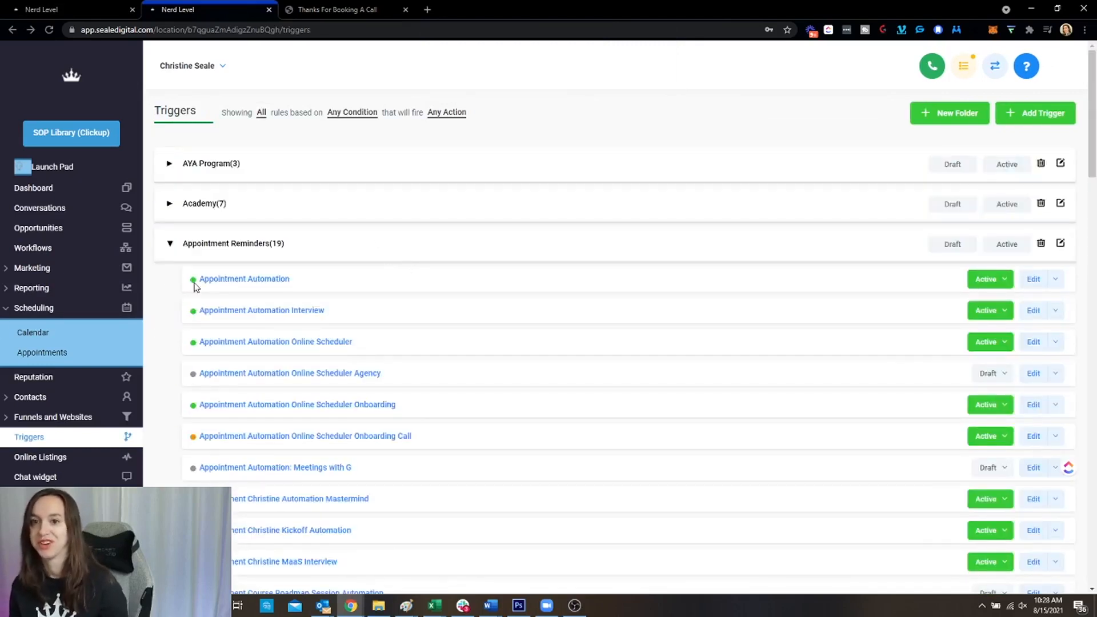
# Open the calendar campaign inside the Appointment Reminders folder under Marketing > Campaigns
pyautogui.click(52, 268)
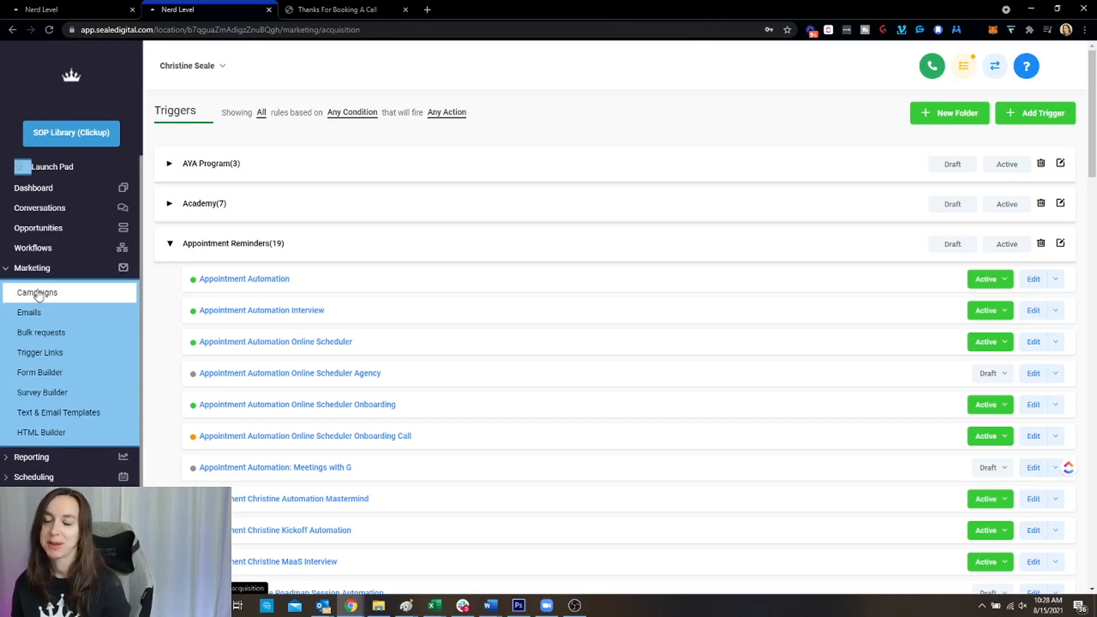
pyautogui.click(38, 294)
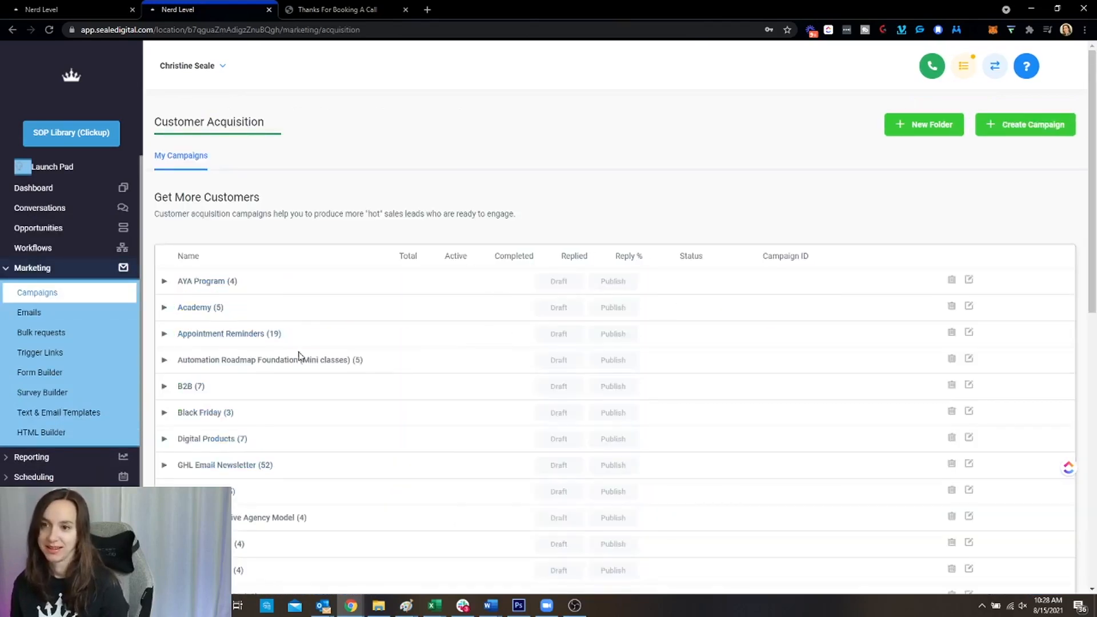
pyautogui.click(261, 335)
pyautogui.scroll(-2, 545, 366)
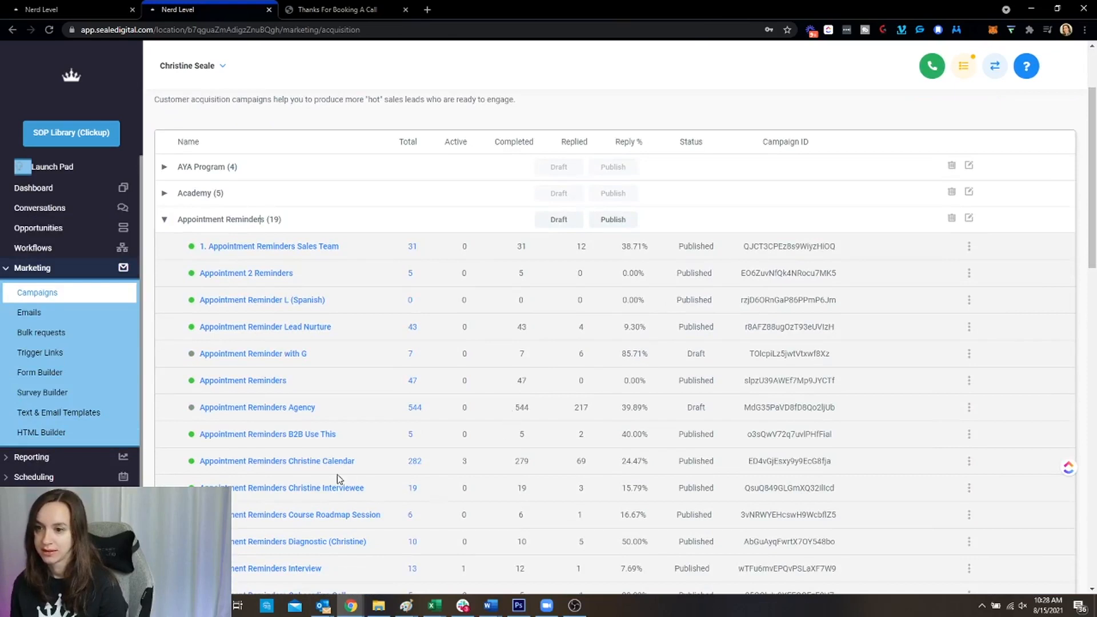
pyautogui.click(335, 467)
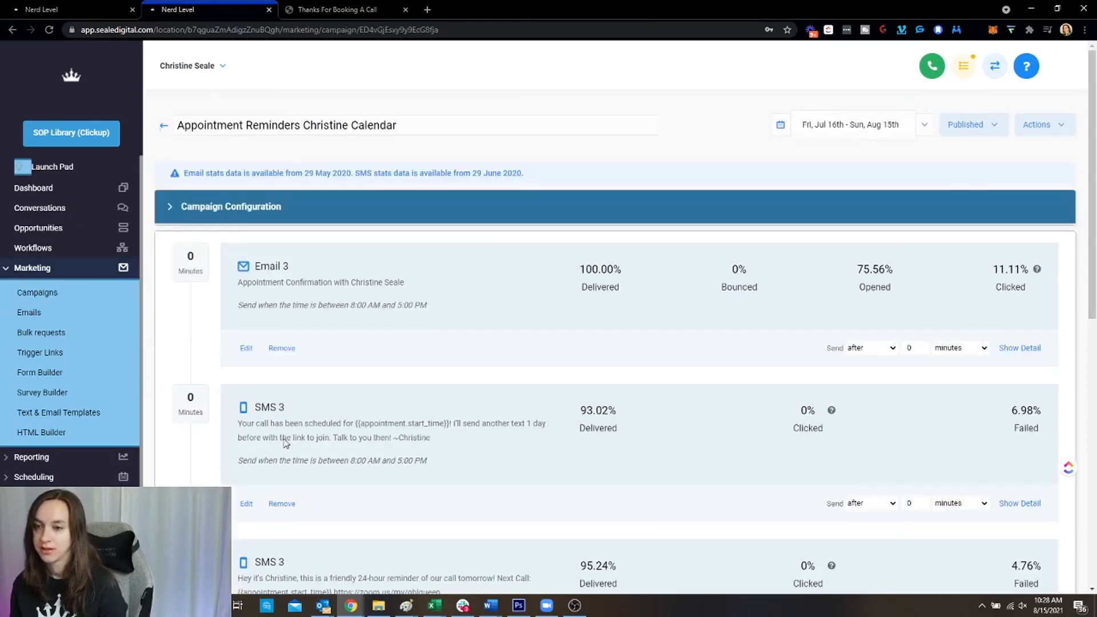
# Change the campaign's status from Published to Draft and review the Draft Mode notice
pyautogui.click(956, 127)
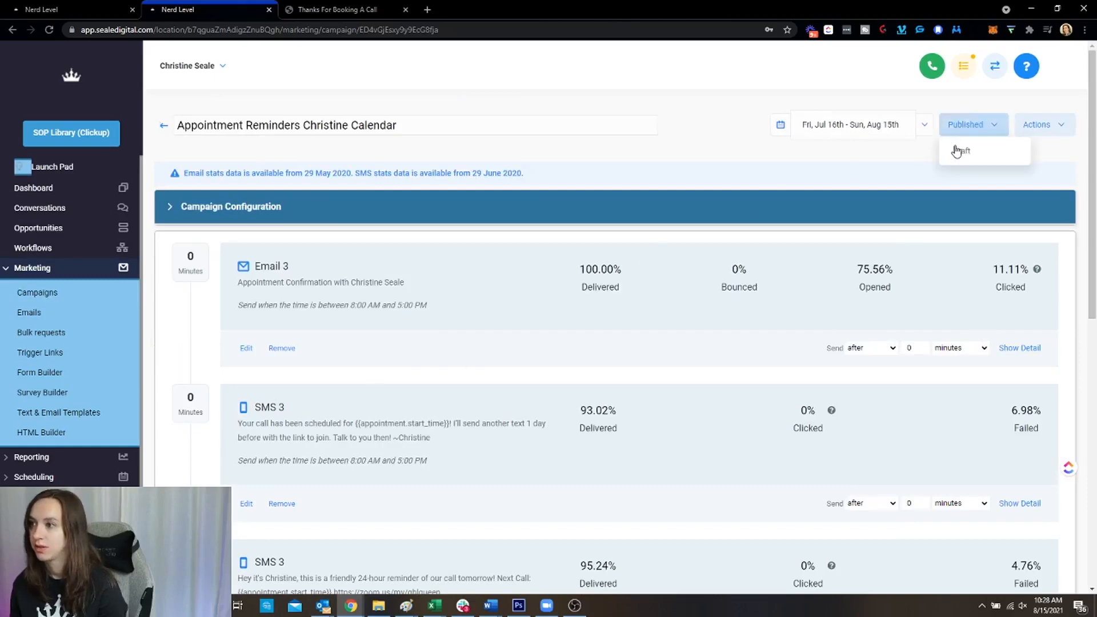
pyautogui.click(959, 149)
pyautogui.scroll(-12, 552, 239)
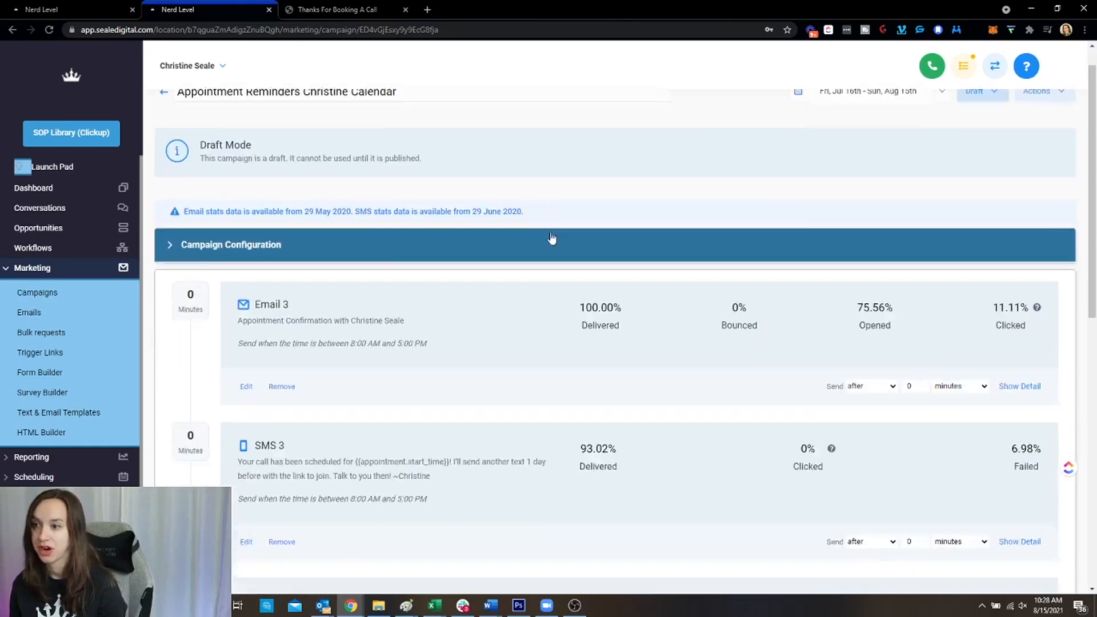
pyautogui.scroll(12, 552, 238)
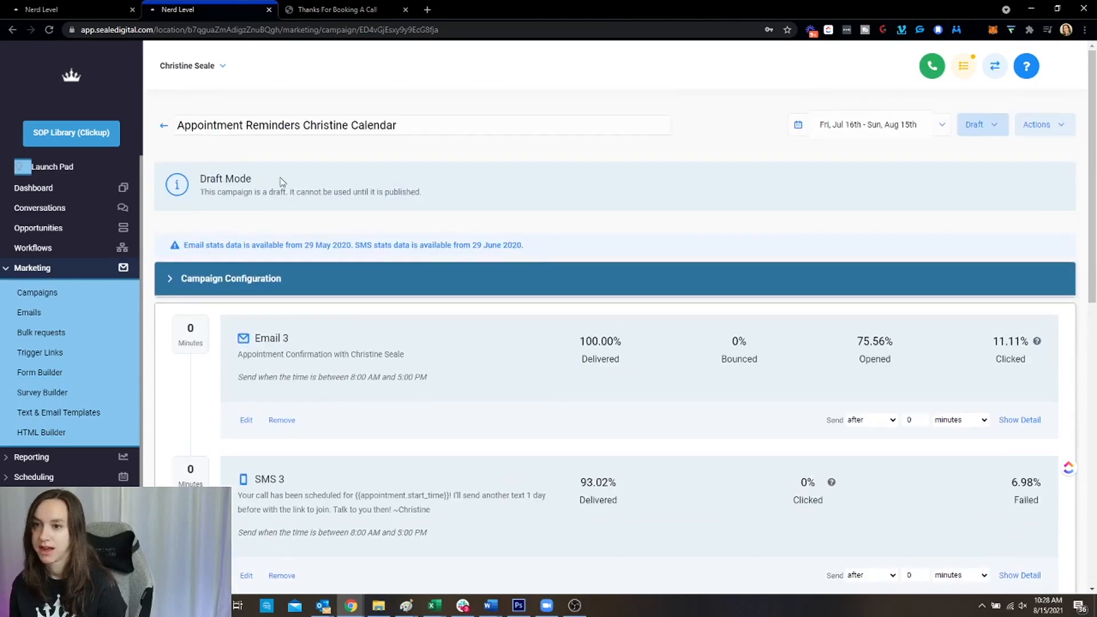
pyautogui.scroll(-4, 355, 231)
pyautogui.scroll(-6, 376, 231)
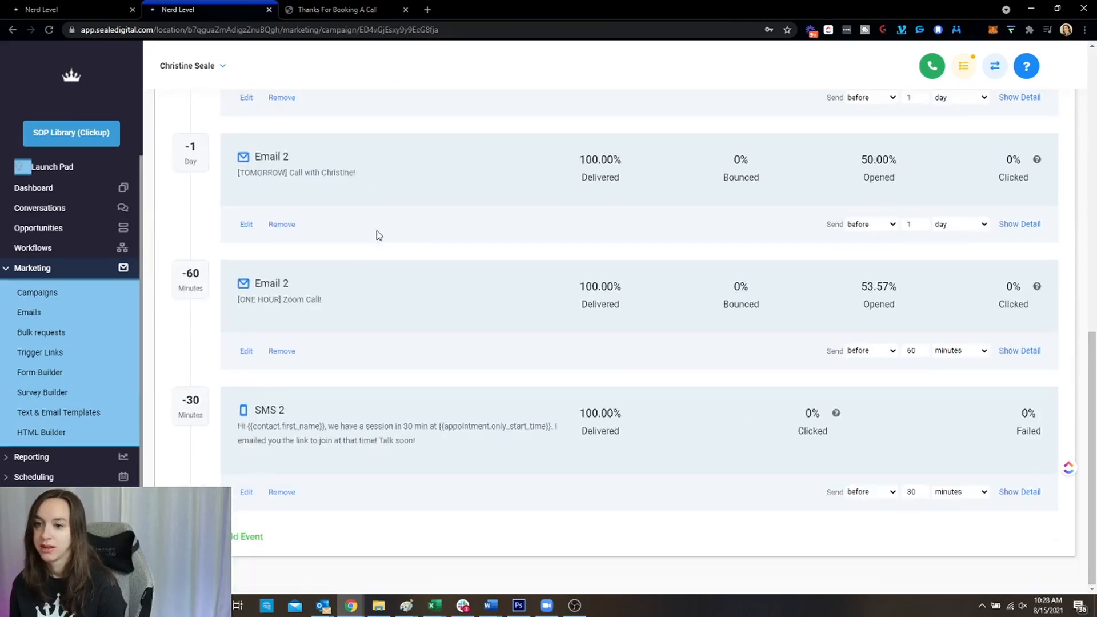
pyautogui.scroll(9, 376, 230)
pyautogui.scroll(3, 378, 240)
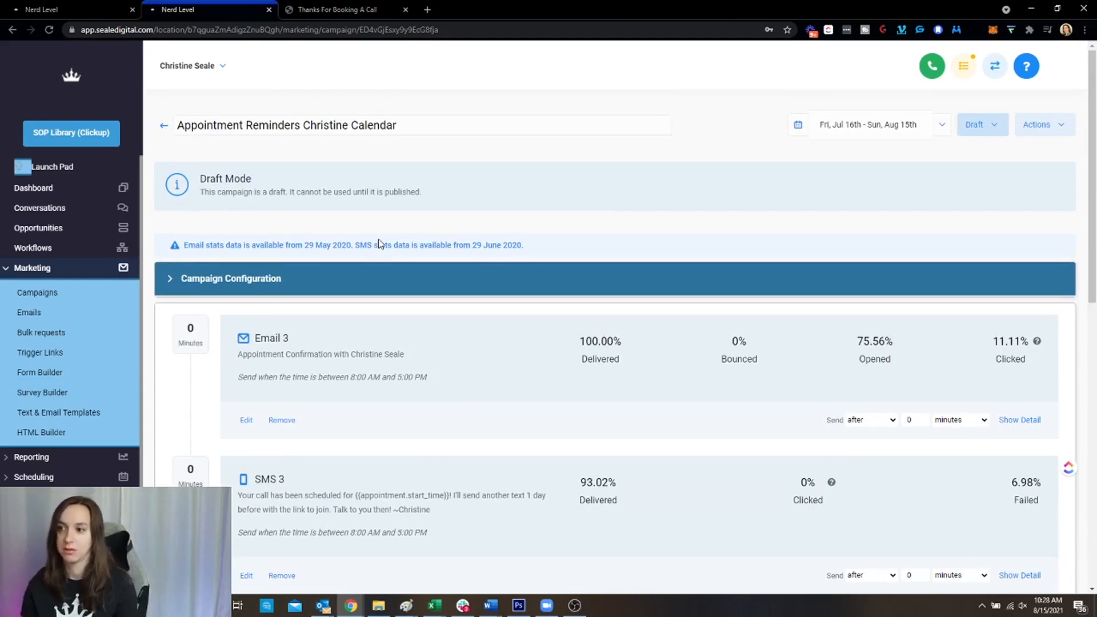
# Leave the workflow editor for All Workflows and open the Mastermind folder's four workflows
pyautogui.click(74, 10)
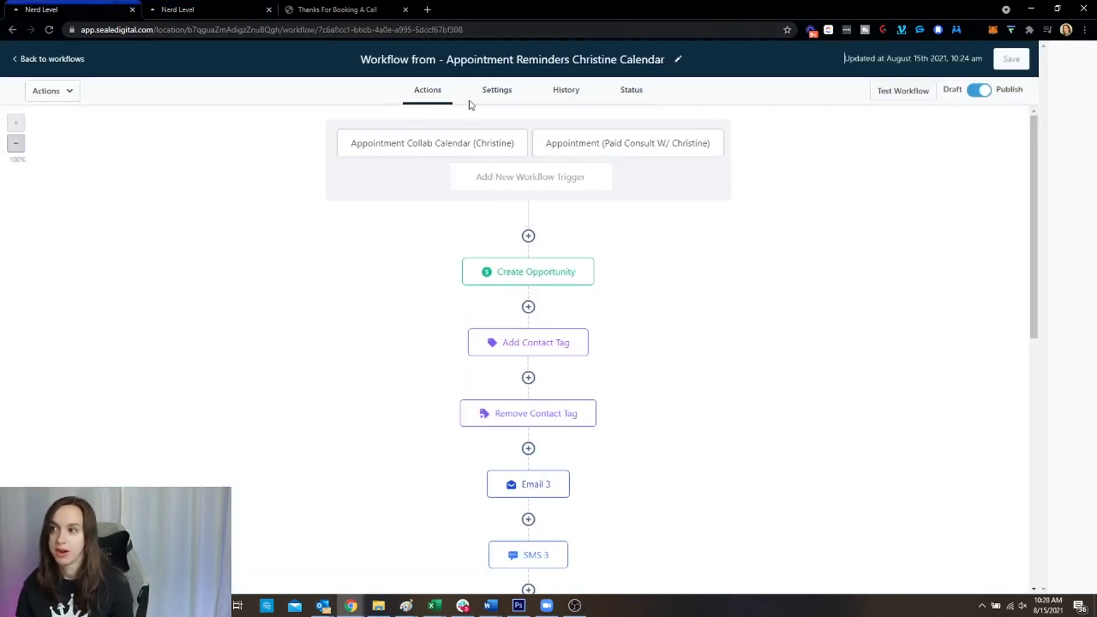
pyautogui.click(25, 61)
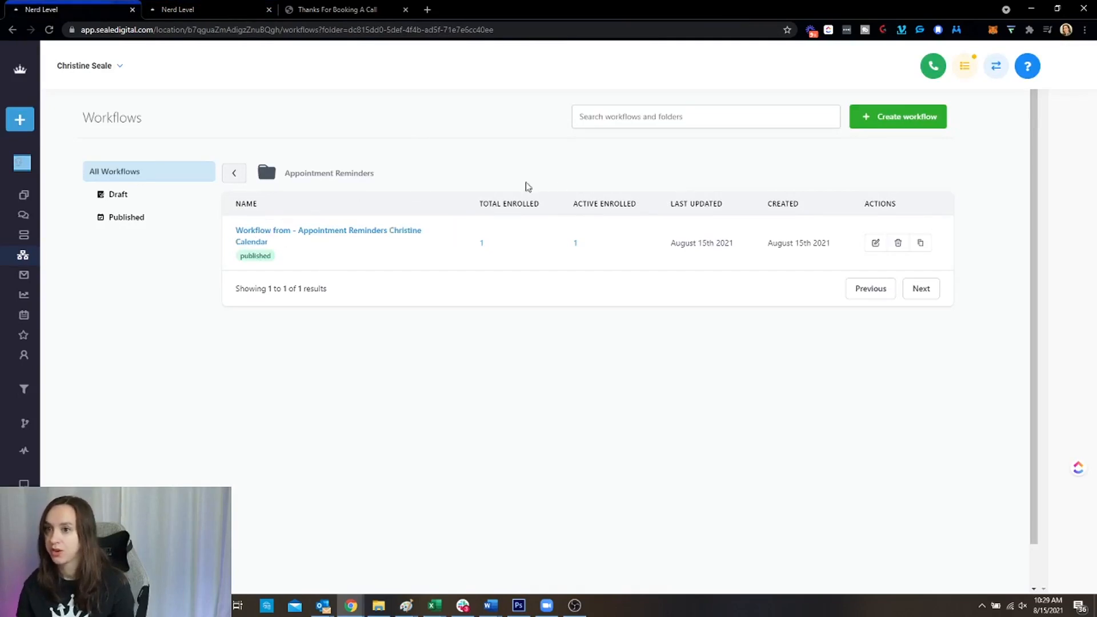
pyautogui.click(229, 175)
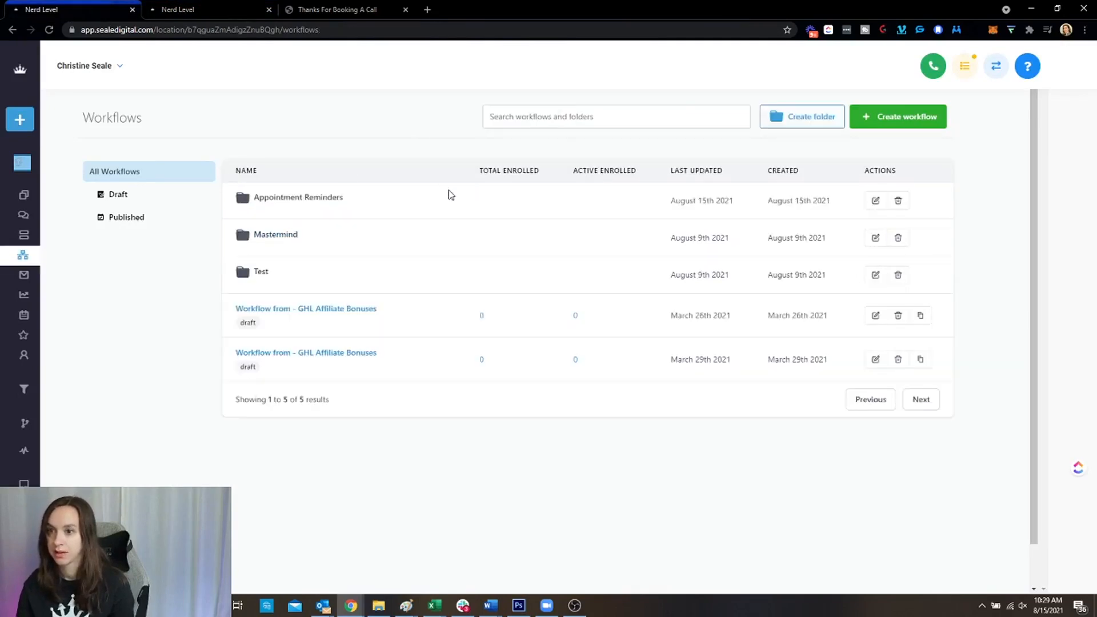
pyautogui.click(265, 237)
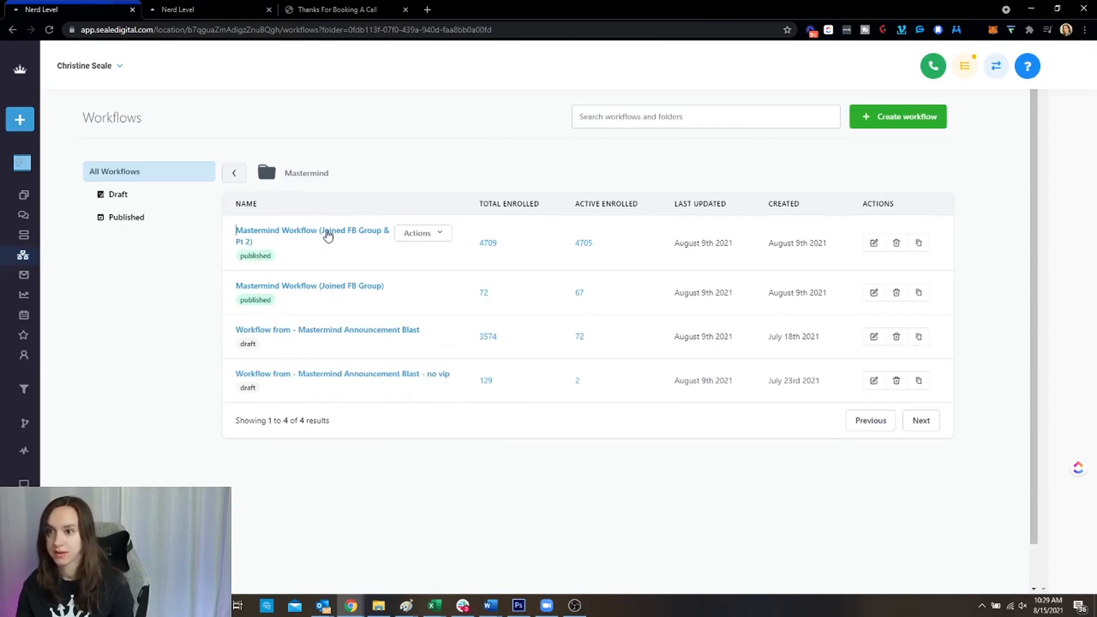
# Open Mastermind Workflow (Joined FB Group) and review its FB Group tag trigger, Email 1, tag step and mmpurchased check
pyautogui.click(323, 279)
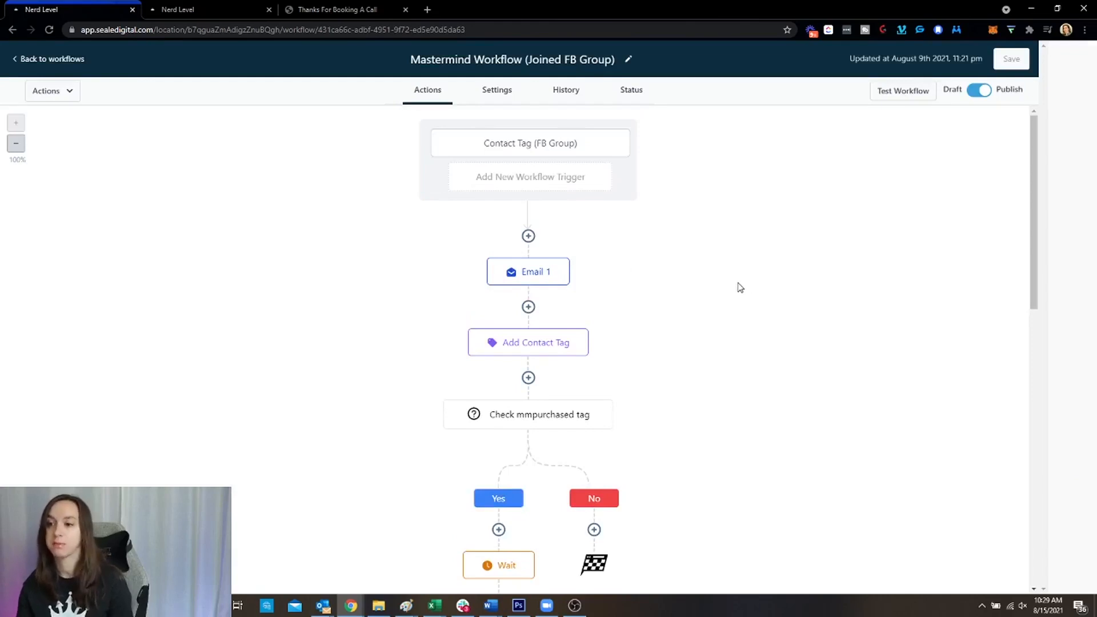
pyautogui.scroll(-2, 740, 265)
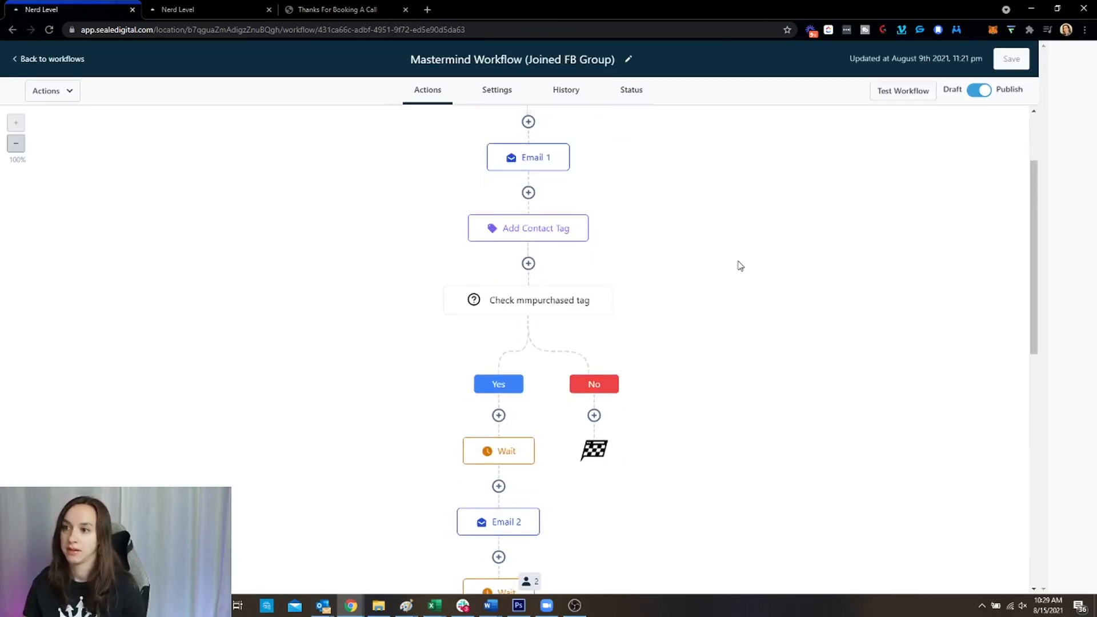
pyautogui.scroll(-3, 739, 266)
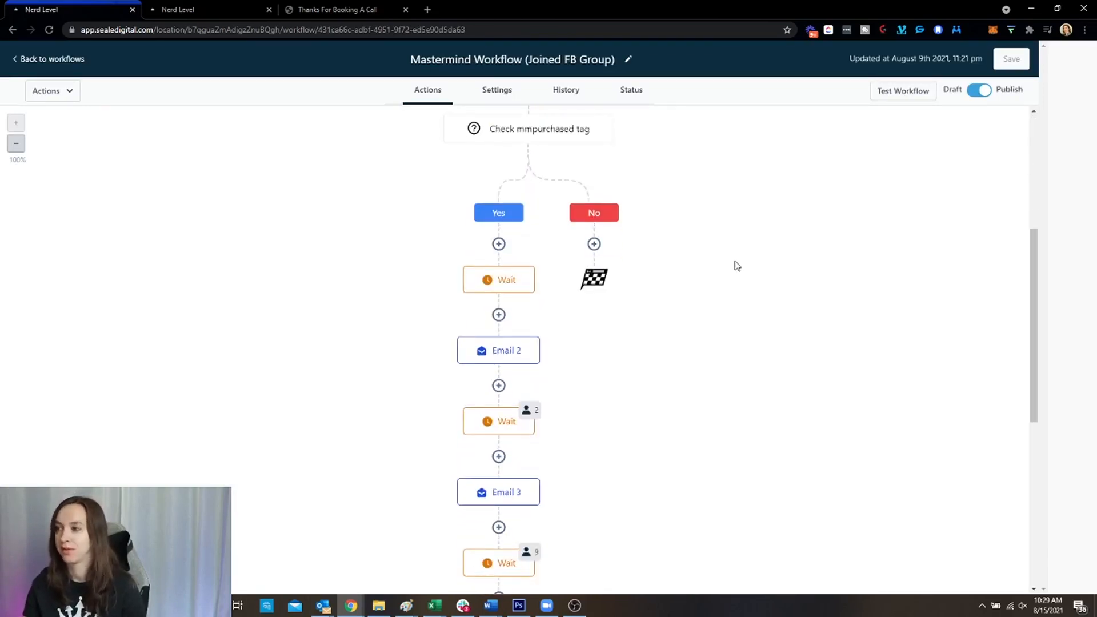
pyautogui.scroll(-2, 737, 267)
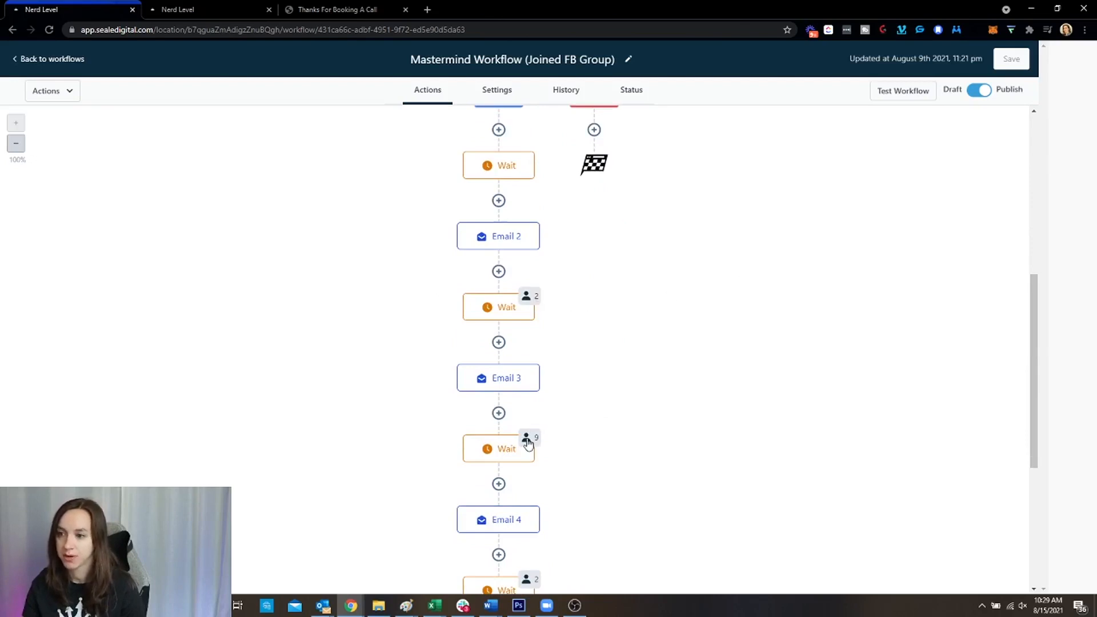
pyautogui.scroll(-5, 526, 442)
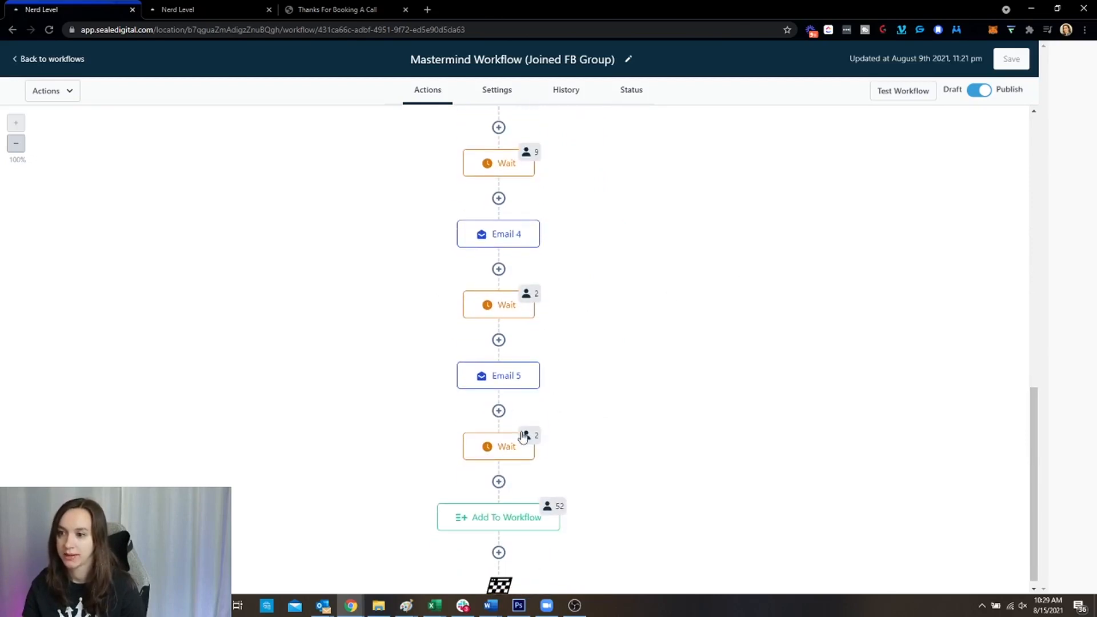
pyautogui.scroll(7, 661, 411)
pyautogui.scroll(3, 565, 358)
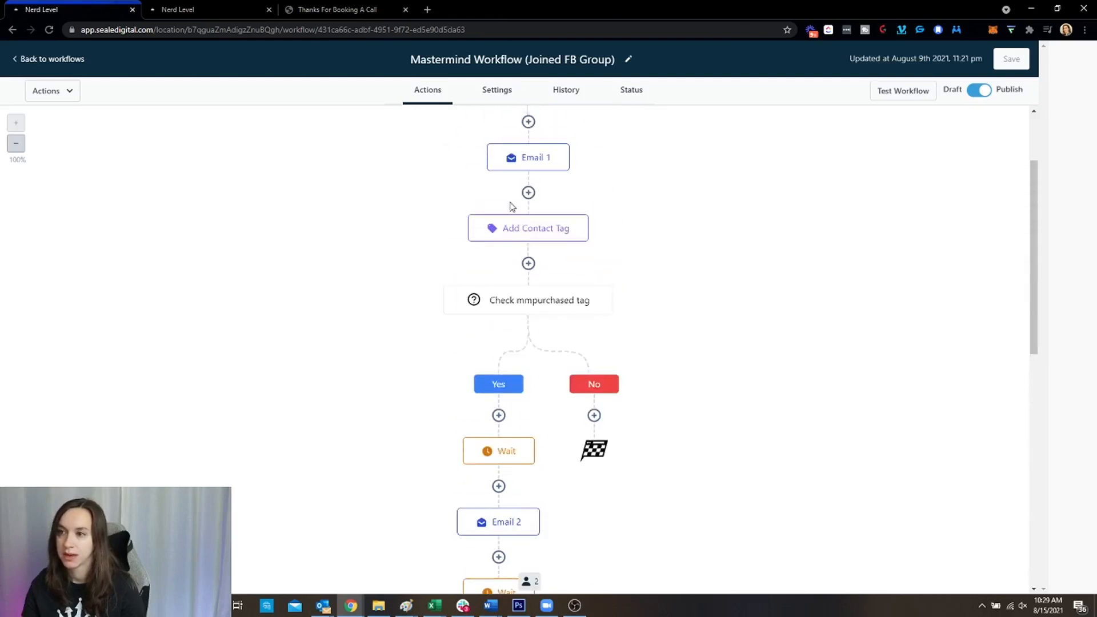
pyautogui.scroll(1, 583, 254)
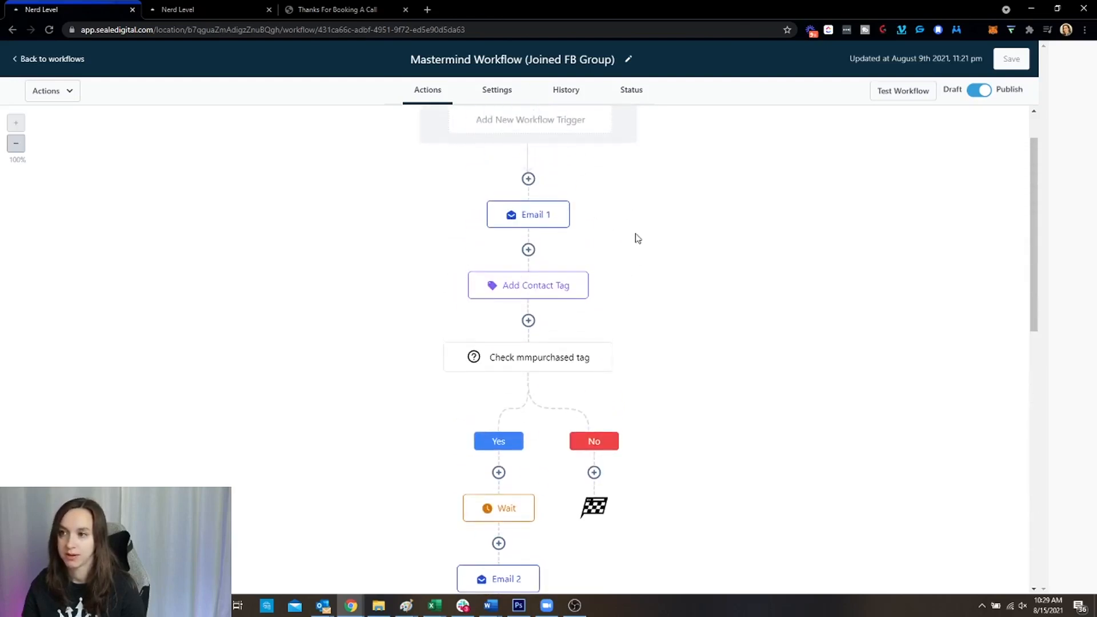
pyautogui.scroll(-4, 638, 238)
pyautogui.scroll(-2, 638, 238)
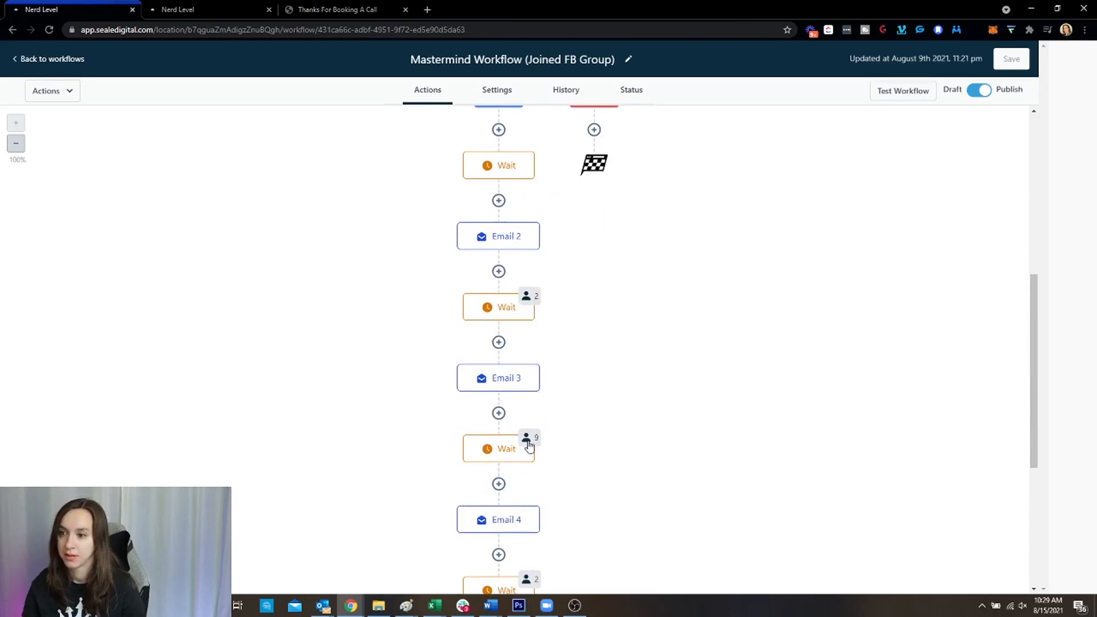
pyautogui.scroll(-1, 543, 440)
pyautogui.scroll(-5, 563, 430)
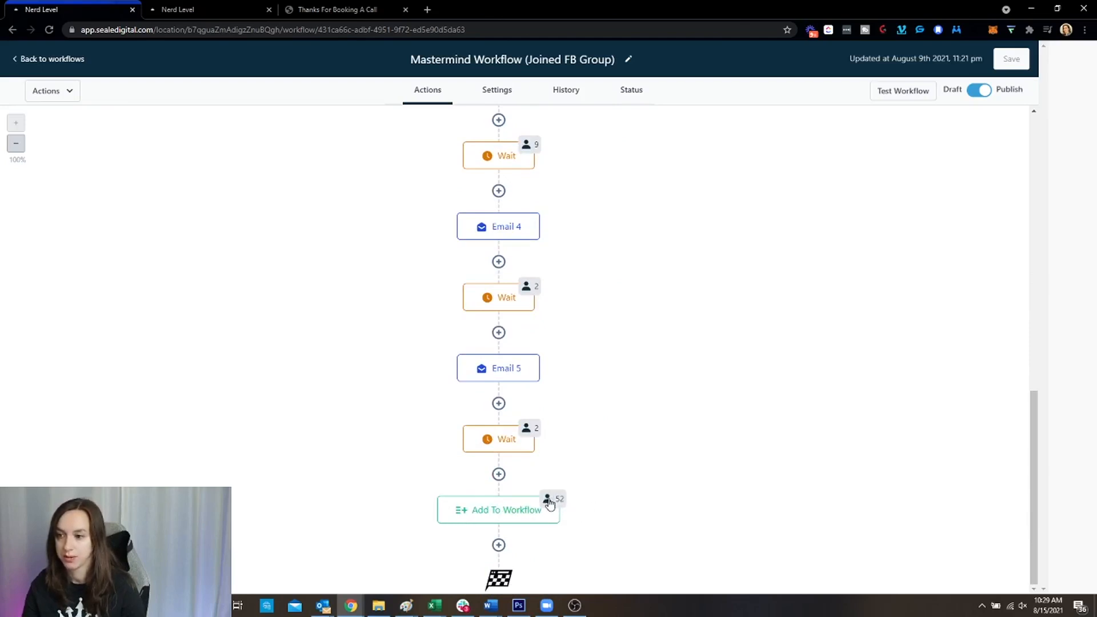
pyautogui.scroll(12, 625, 498)
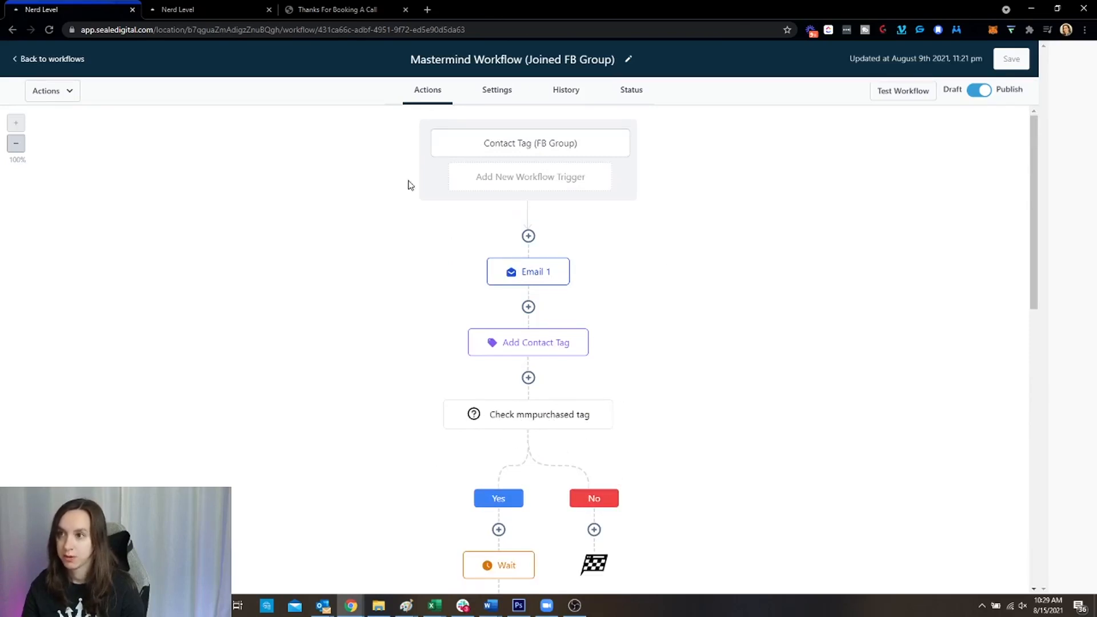
pyautogui.scroll(-2, 691, 245)
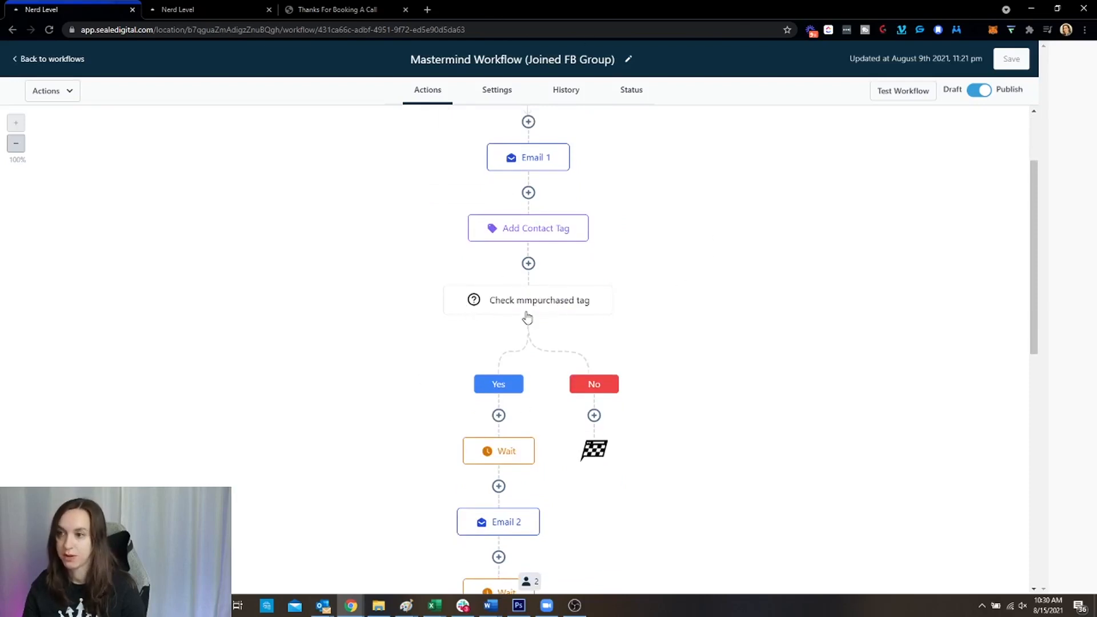
pyautogui.scroll(2, 707, 350)
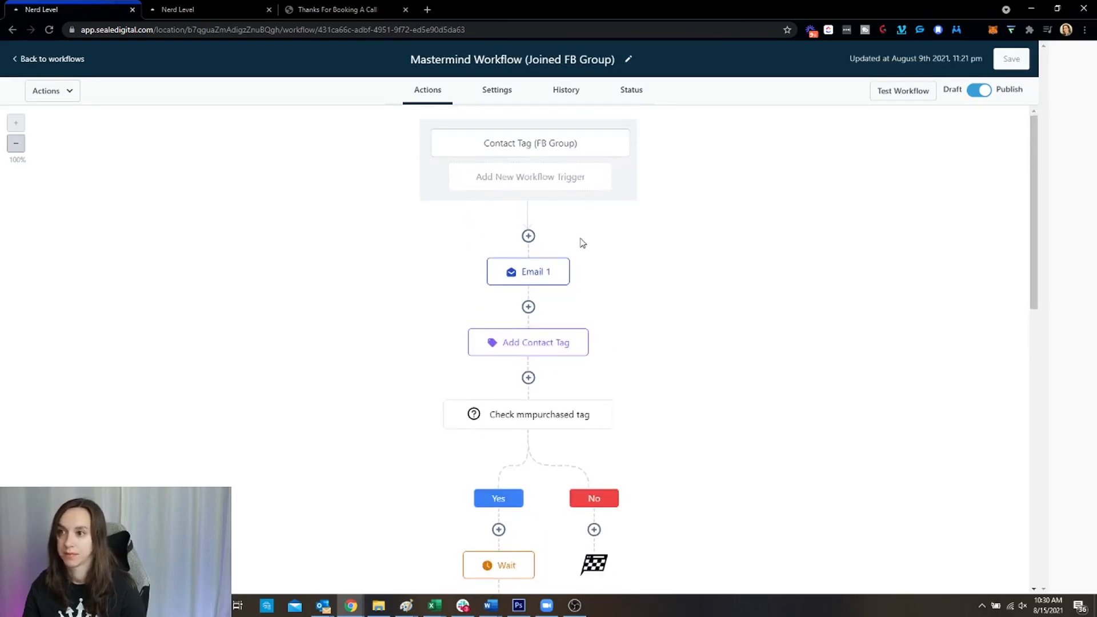
# Check the workflow's History log and the latest event's details
pyautogui.click(579, 94)
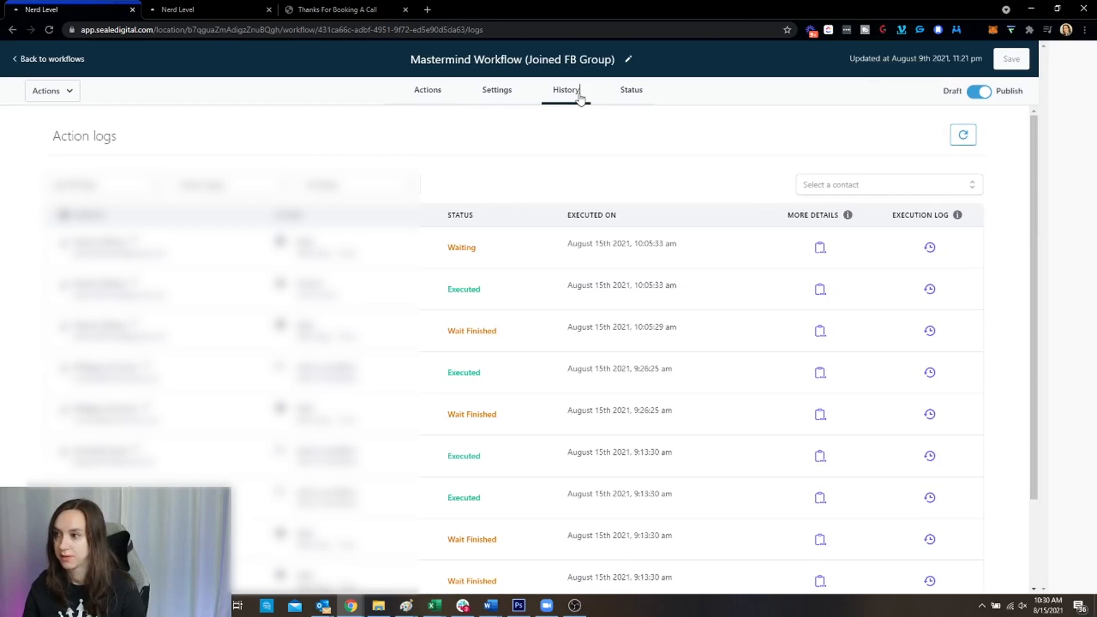
pyautogui.click(821, 248)
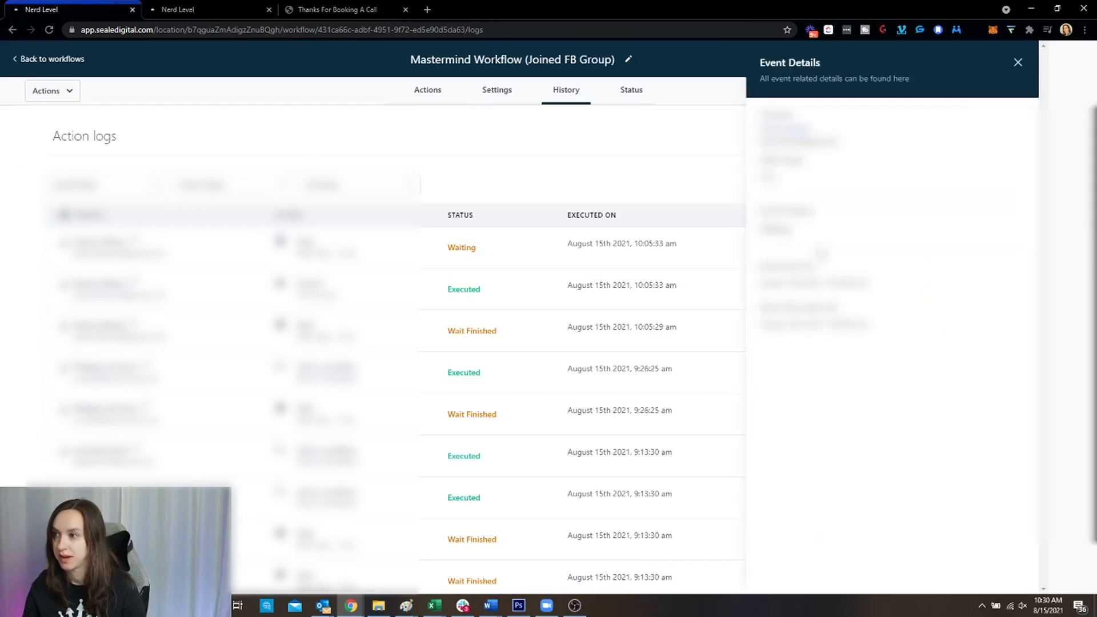
pyautogui.click(1017, 63)
# Review the Status table showing contacts Waiting For Time until August 15–16, 2021
pyautogui.click(632, 90)
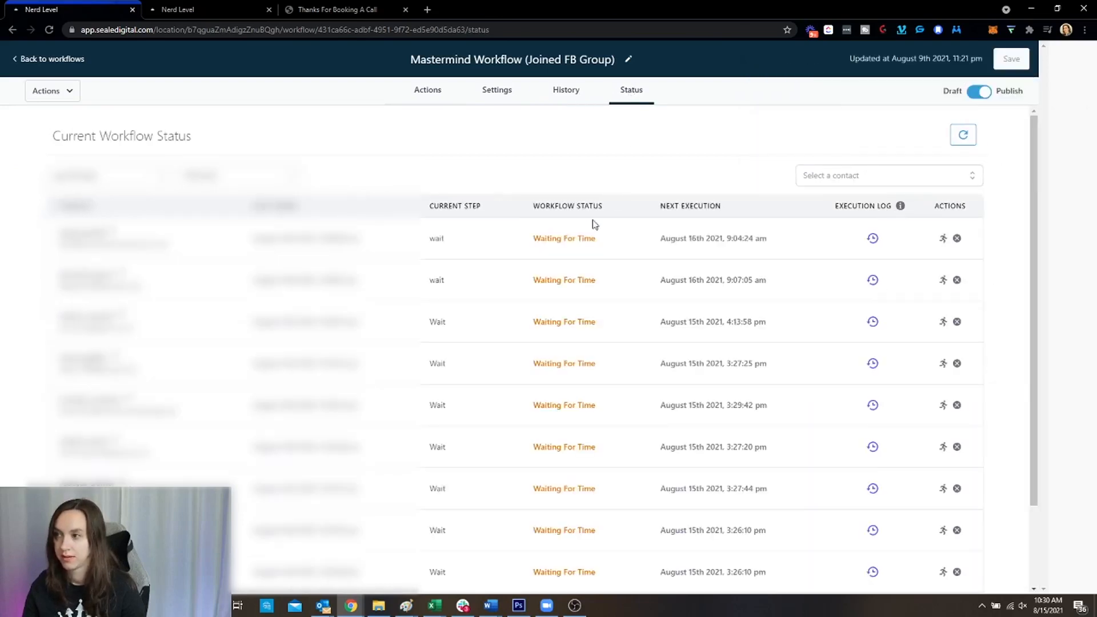
pyautogui.moveTo(540, 242); pyautogui.dragTo(596, 240)
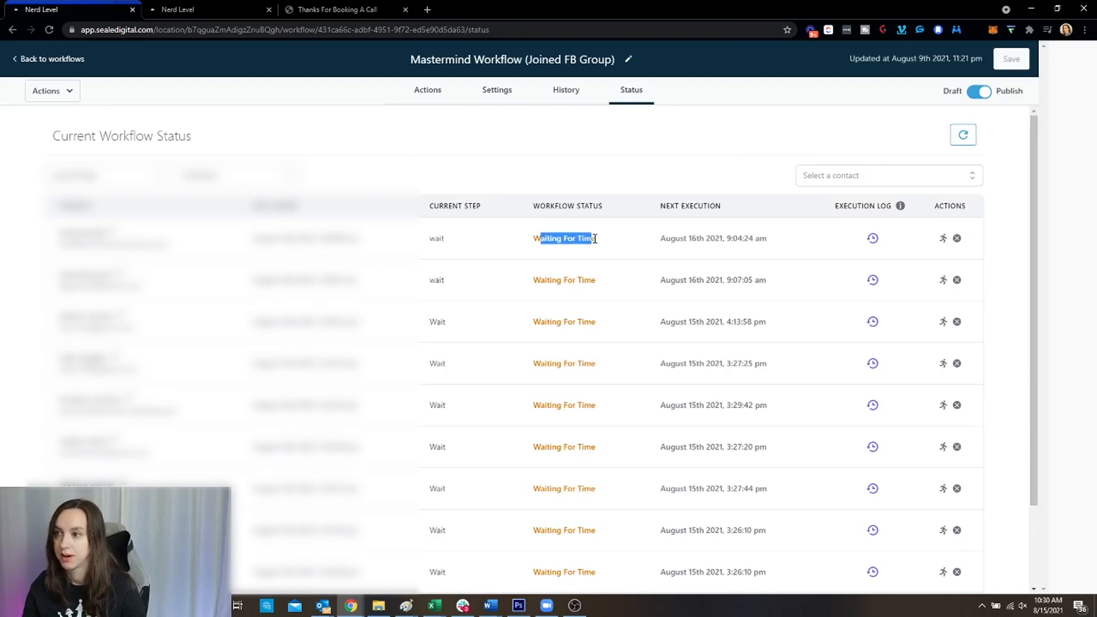
pyautogui.click(634, 243)
pyautogui.moveTo(674, 238); pyautogui.dragTo(789, 241)
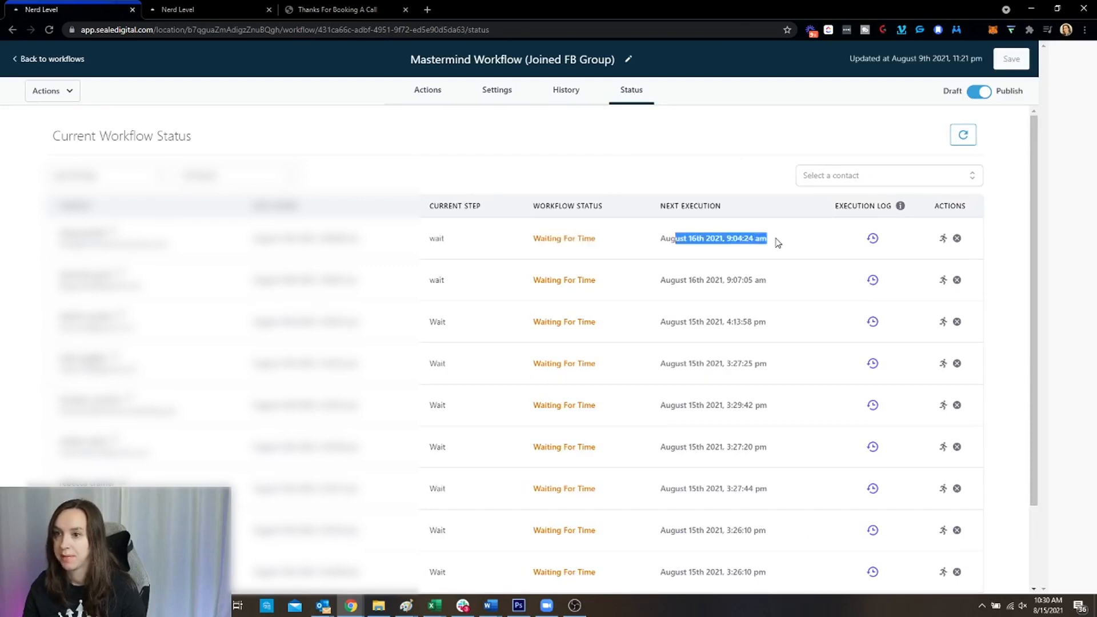
pyautogui.click(776, 240)
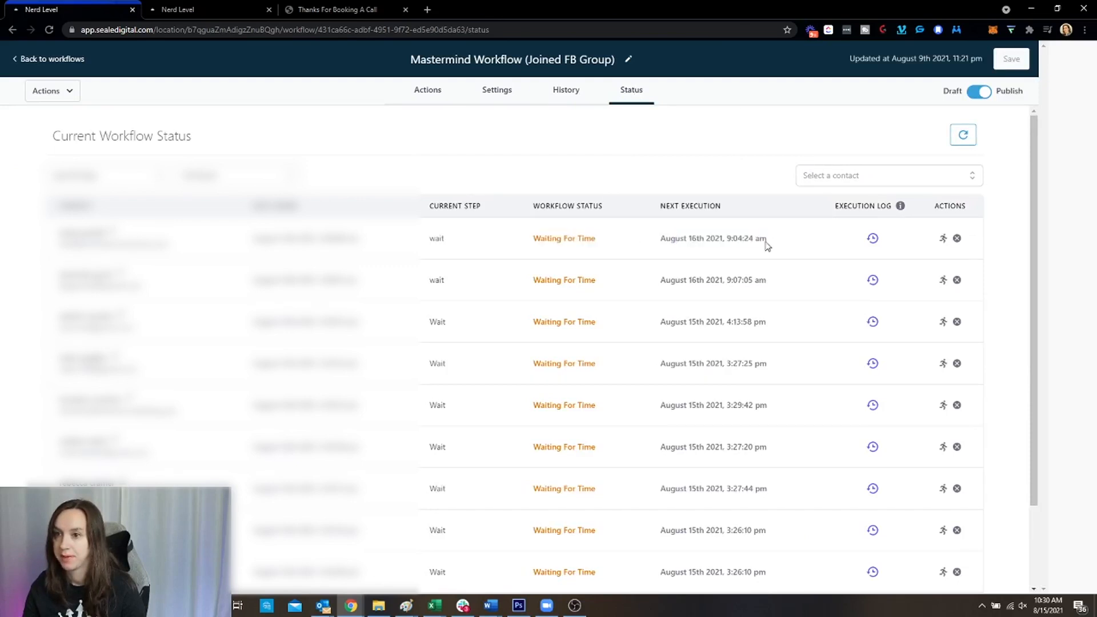
# Return to the workflow's actions and inspect the first Wait step without changing it
pyautogui.click(429, 92)
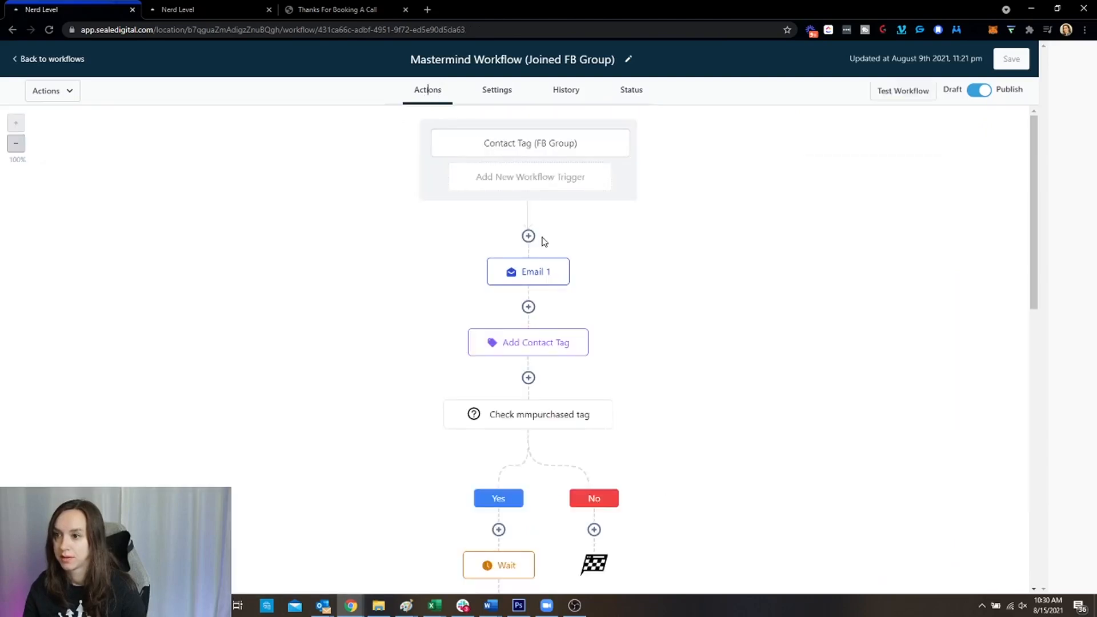
pyautogui.scroll(-3, 623, 289)
pyautogui.click(515, 388)
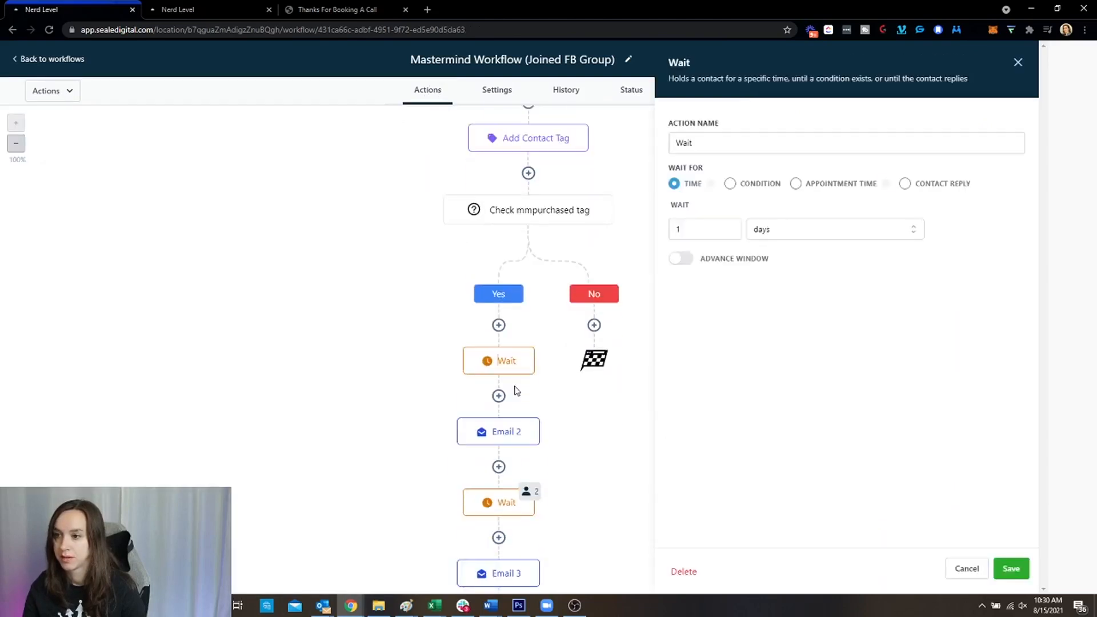
pyautogui.click(967, 569)
pyautogui.scroll(-9, 584, 419)
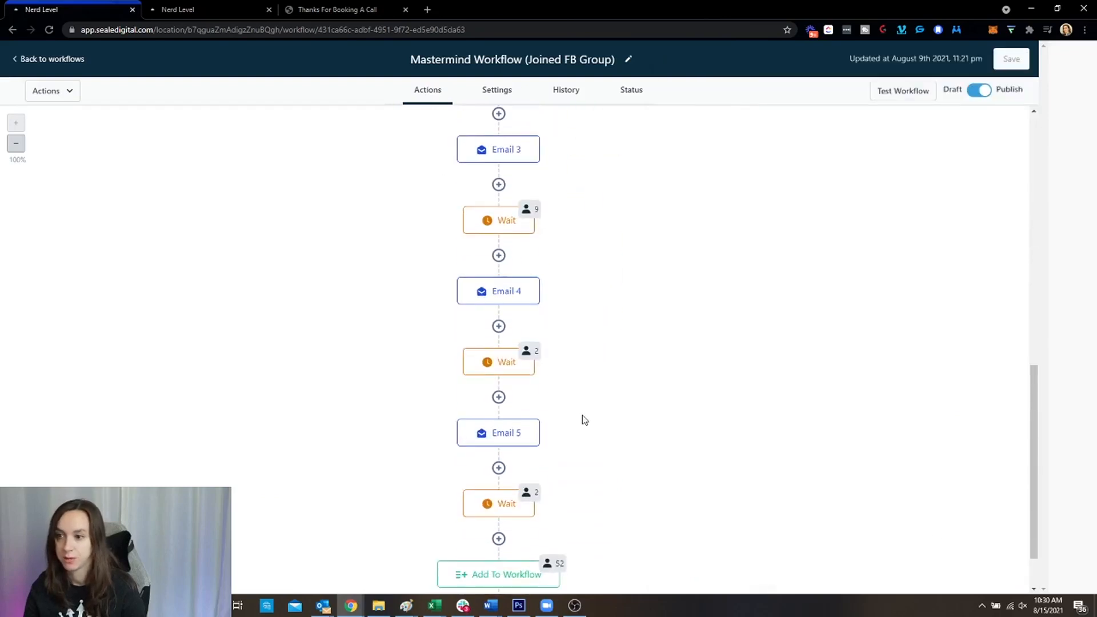
pyautogui.scroll(12, 585, 419)
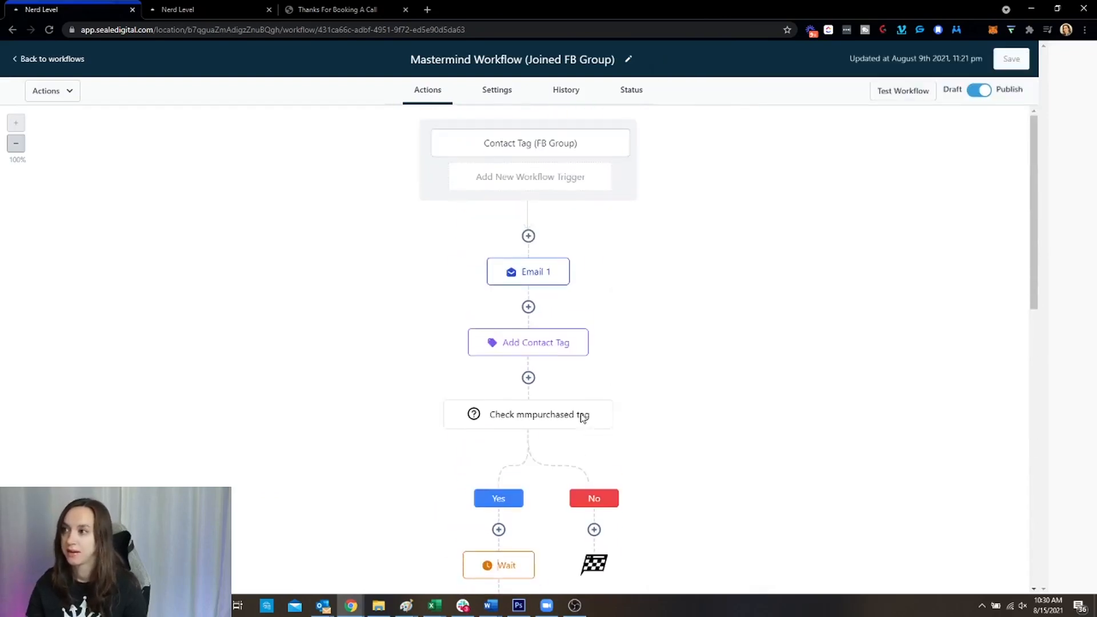